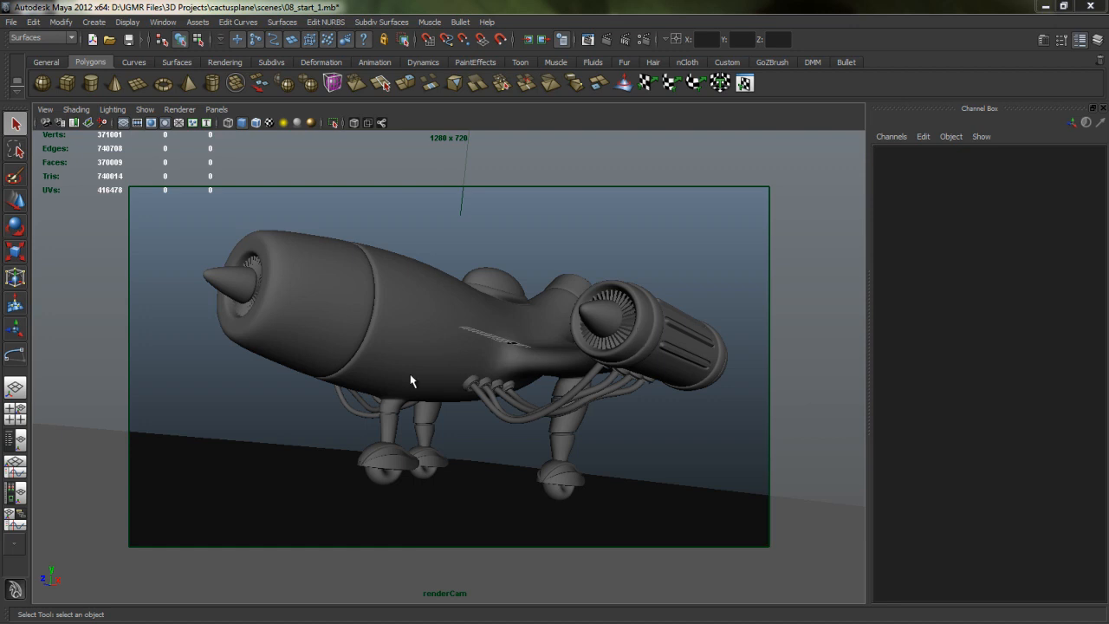
Examine the aircraft's fuselage mesh and view the aircraft, floor and light setup in the perspective view
click(409, 308)
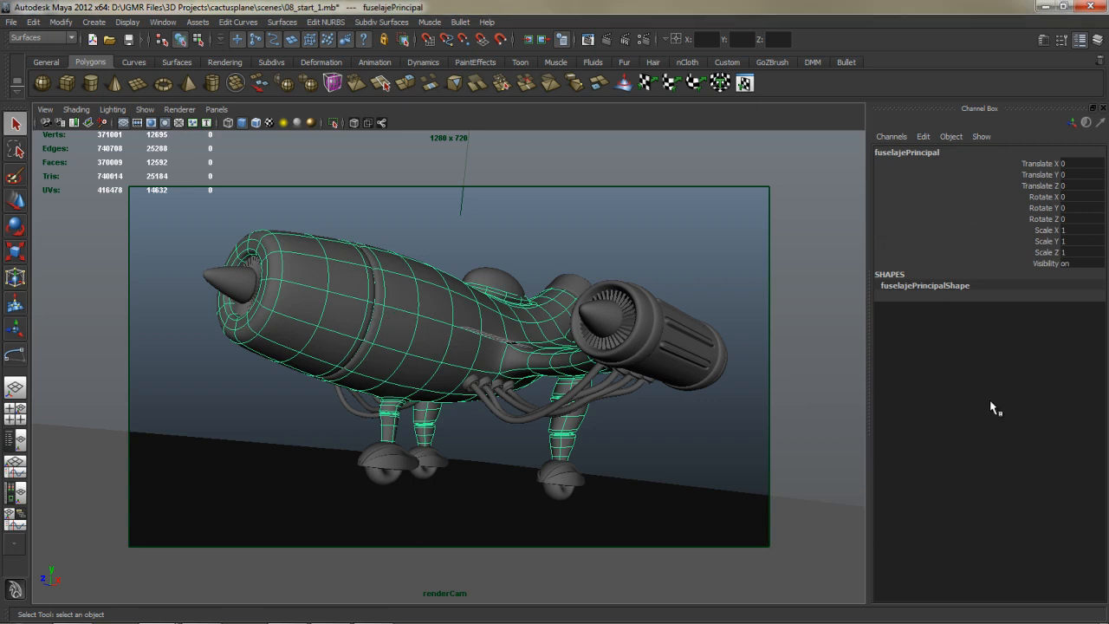
click(618, 236)
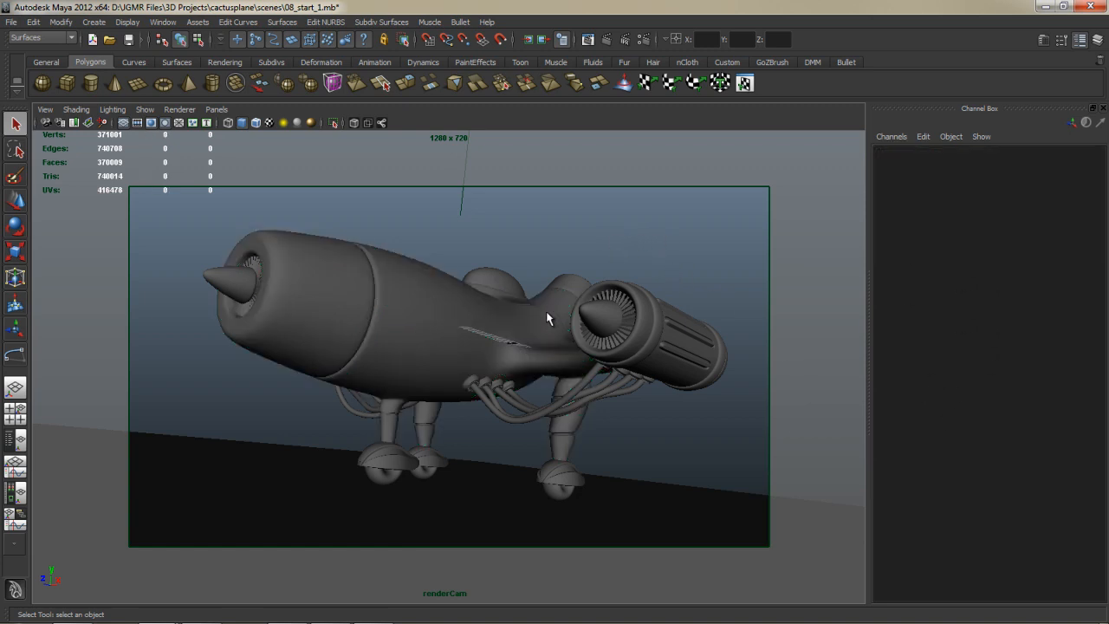
key(space)
drag(547, 318, 547, 290)
click(495, 399)
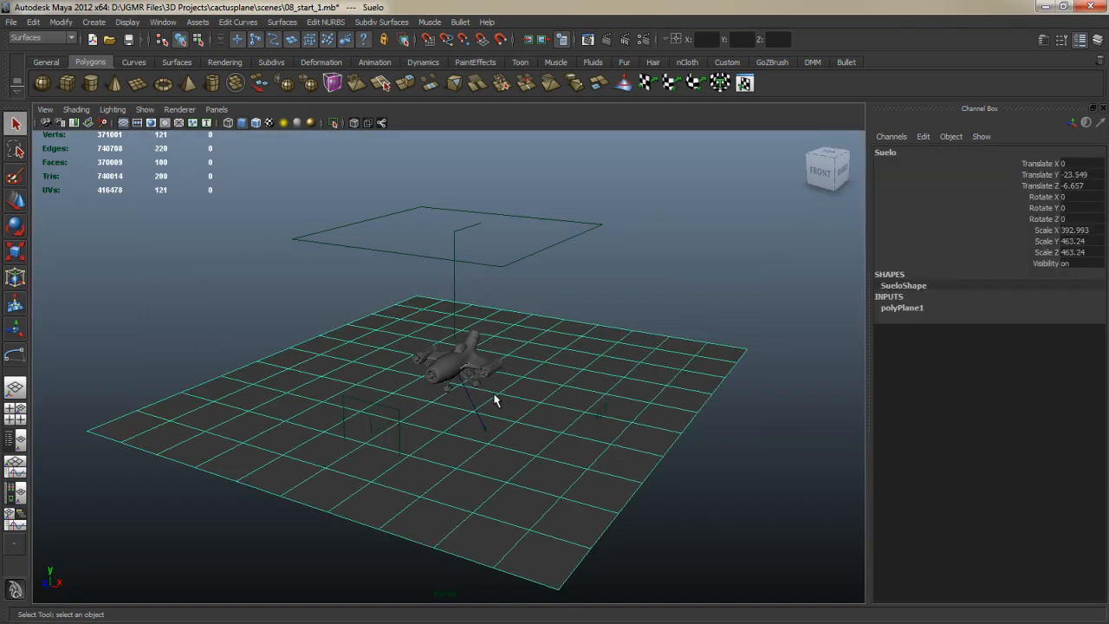
alt+right_drag(496, 401, 762, 321)
alt+right_drag(587, 407, 503, 452)
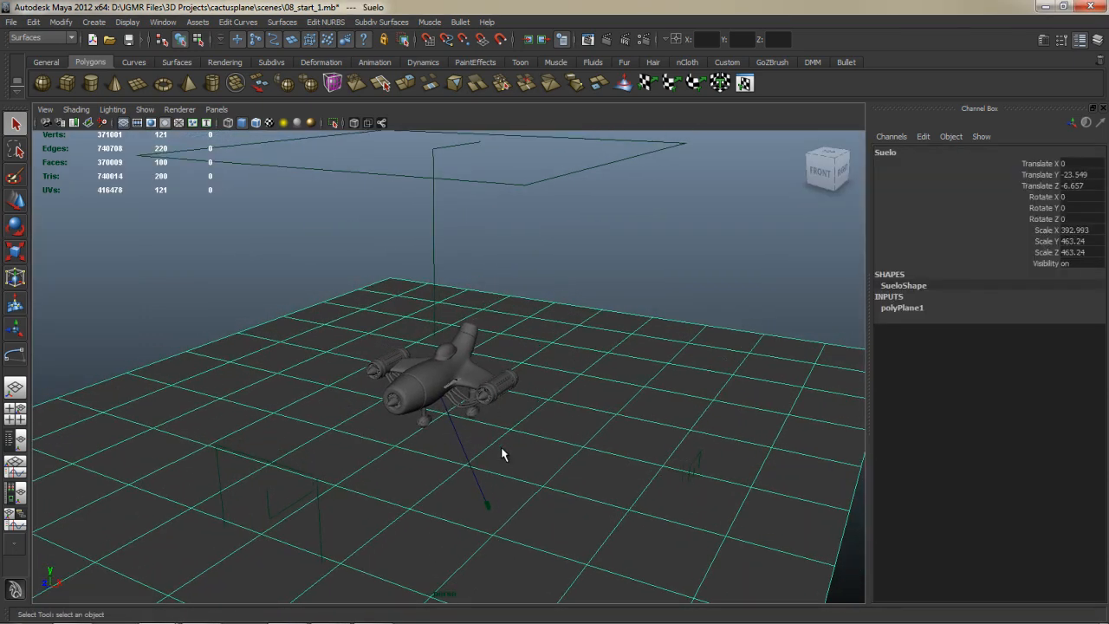
alt+drag(543, 419, 537, 409)
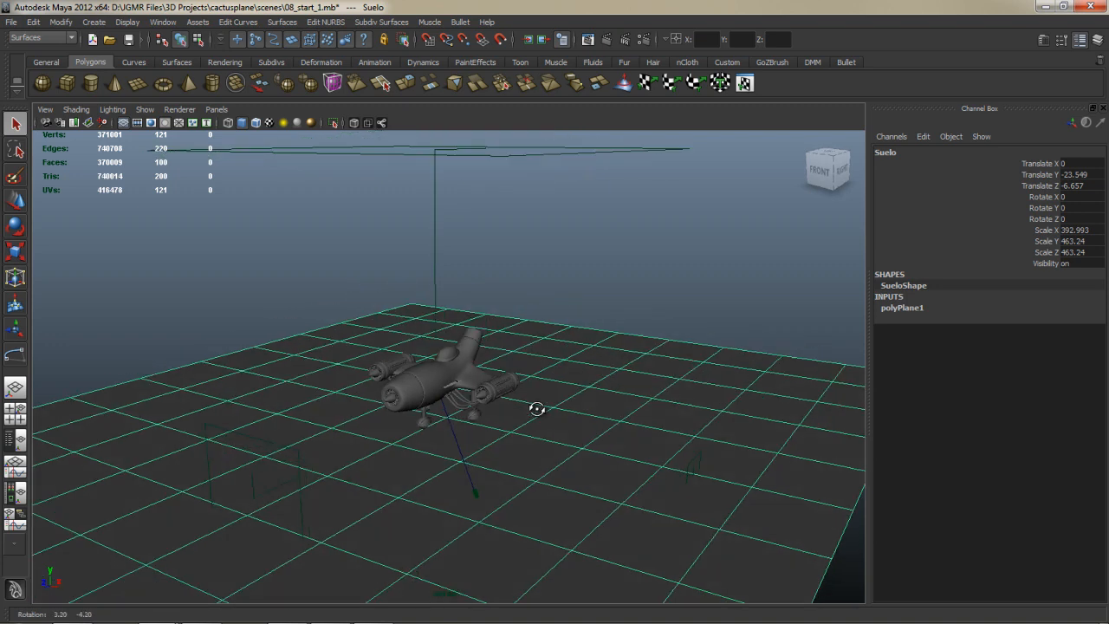
click(514, 276)
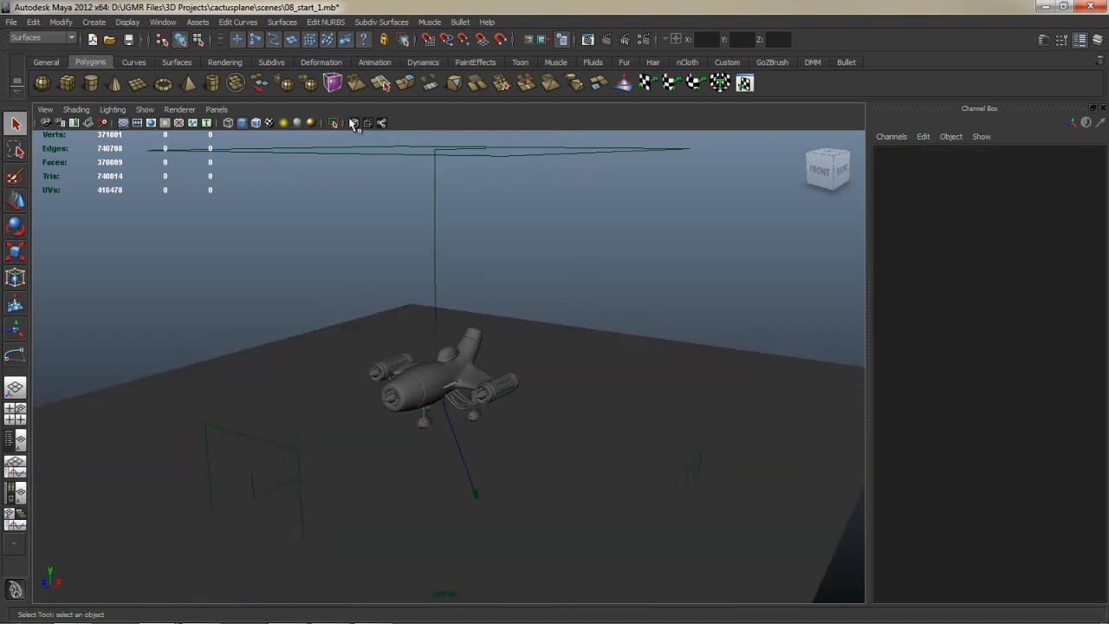
Switch the viewport back to the renderCam camera
key(space)
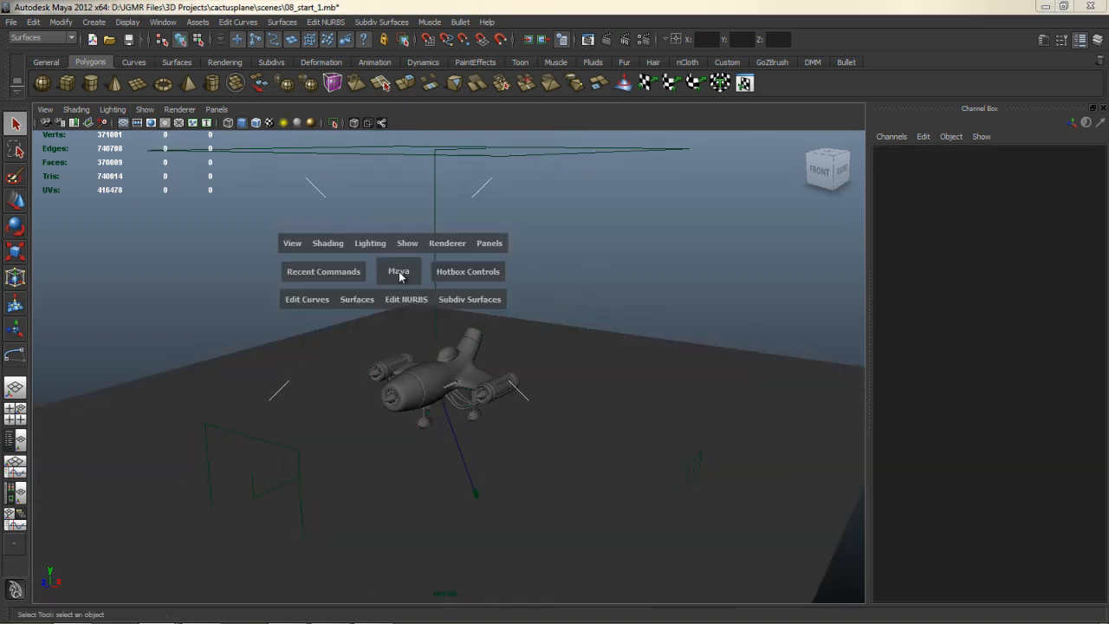
click(490, 242)
mouse_move(567, 260)
click(613, 274)
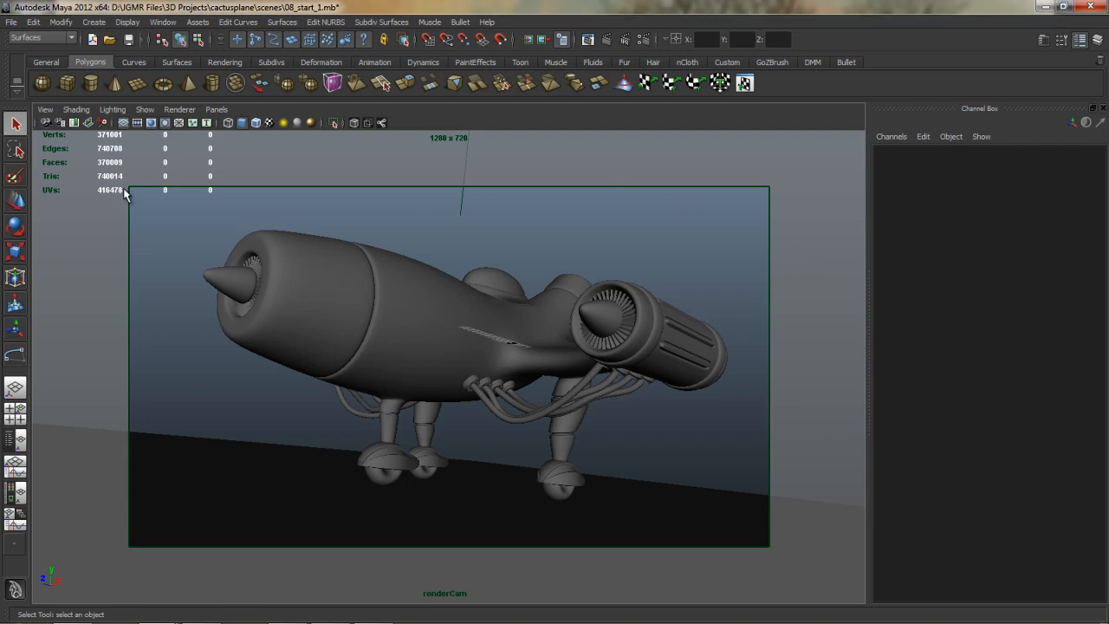
Set the render camera's focal length to 28 and move the camera closer so the aircraft fills the frame
click(44, 111)
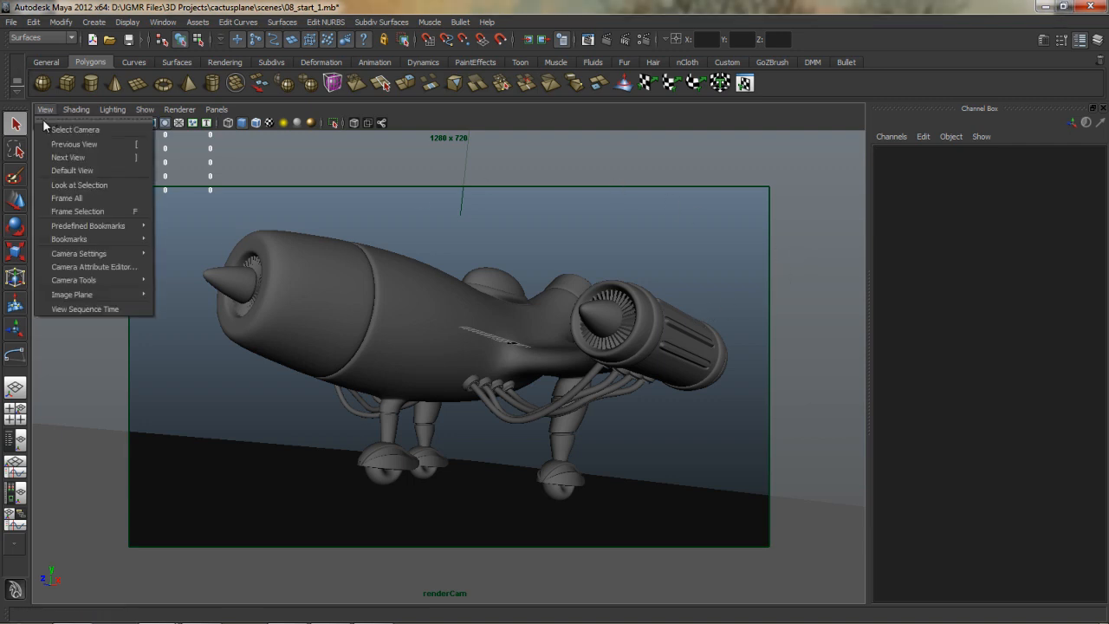
click(88, 269)
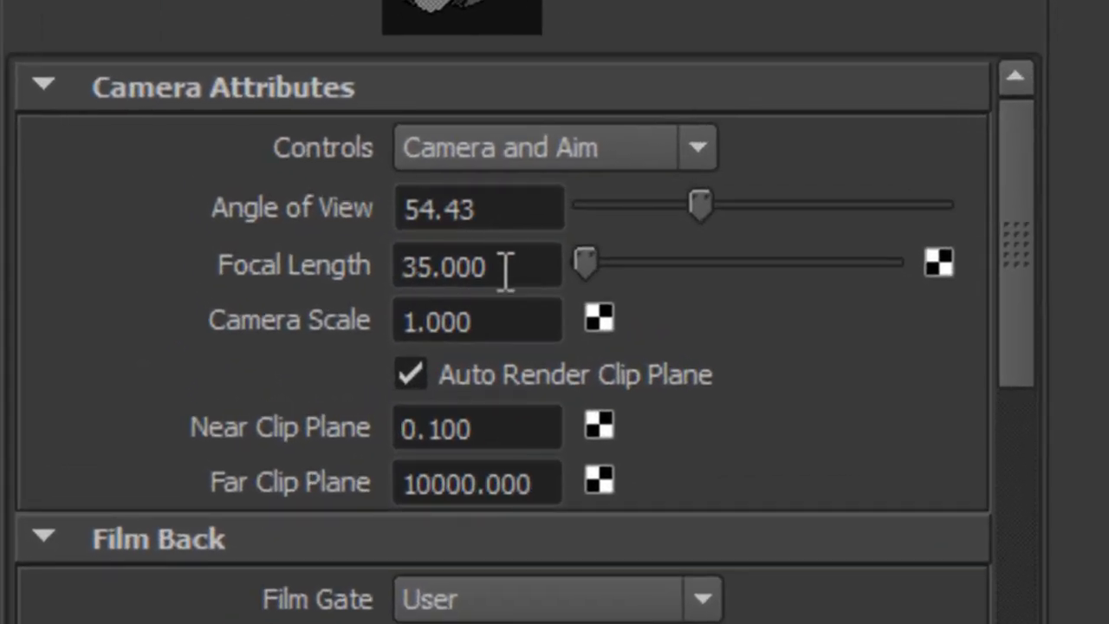
click(505, 266)
drag(502, 265, 405, 275)
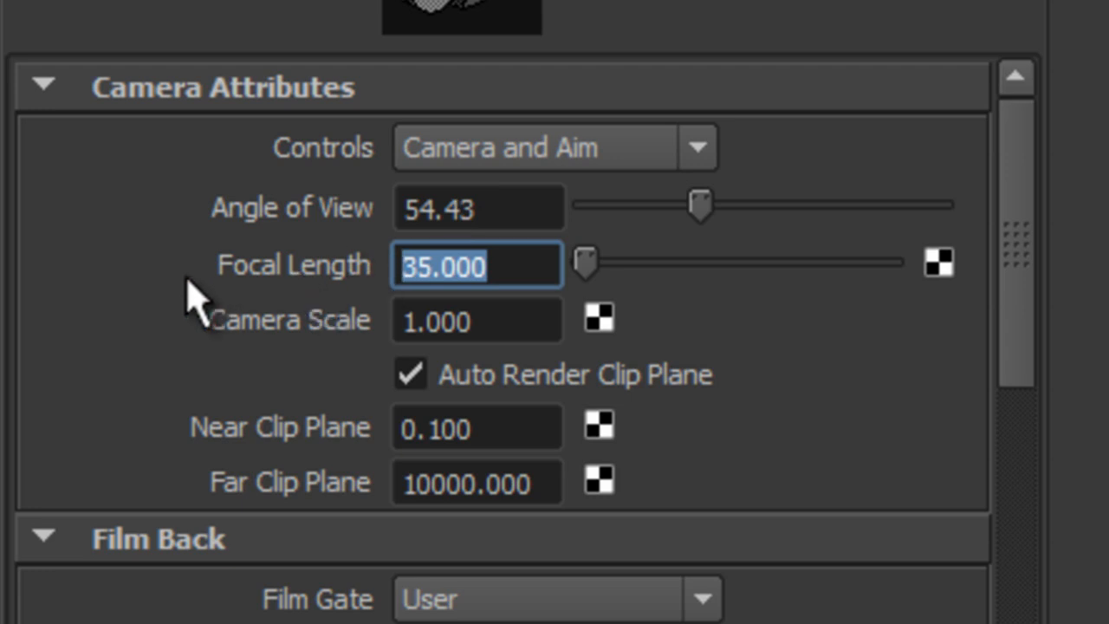
text(28)
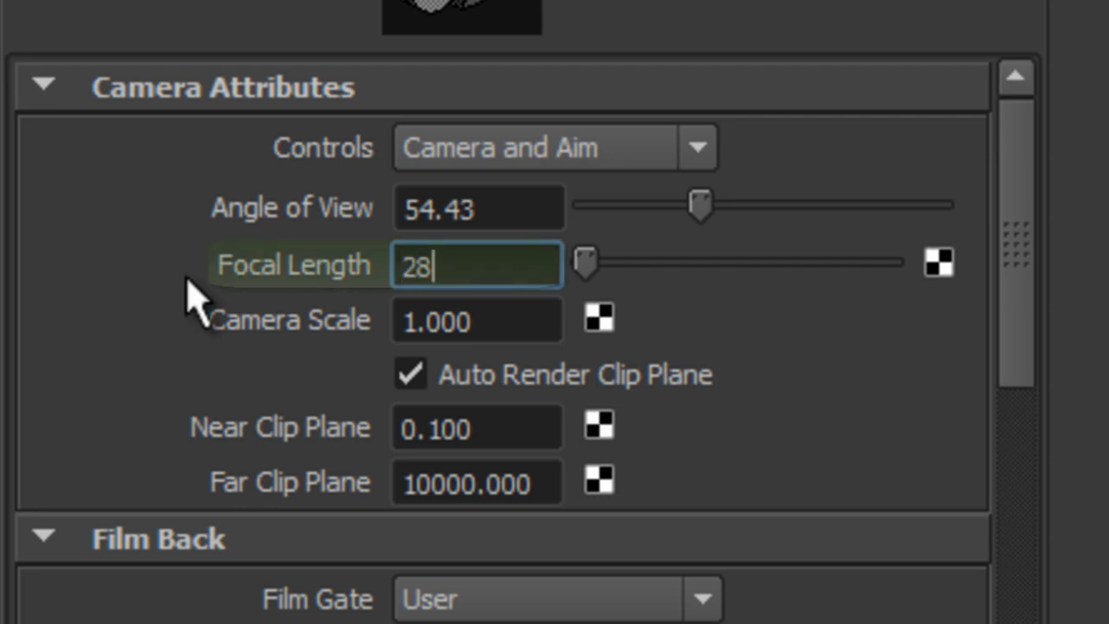
key(Return)
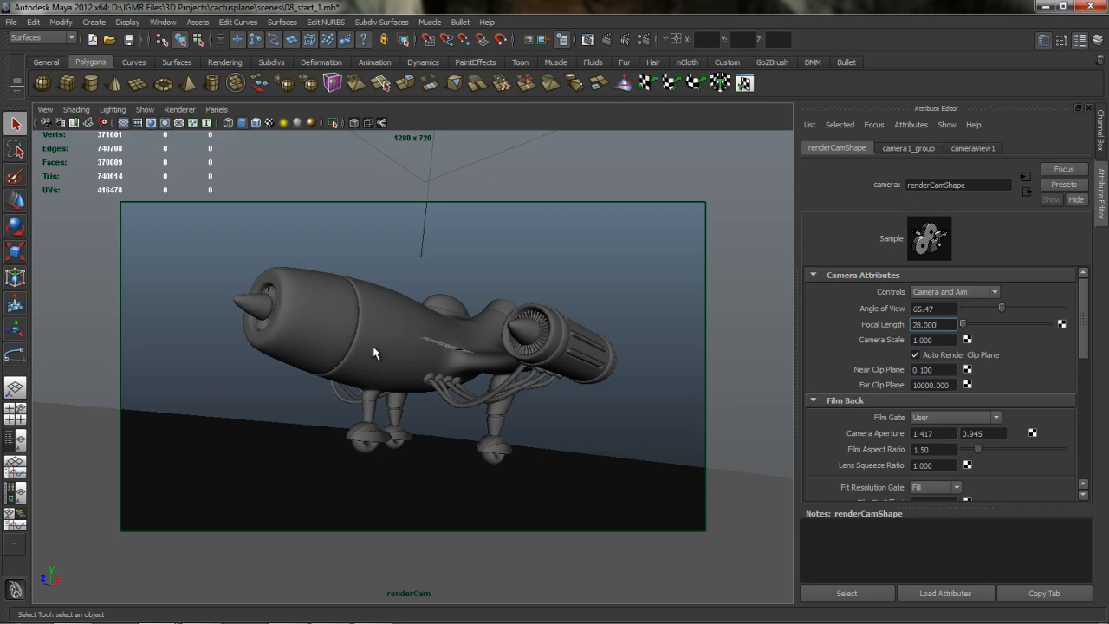
alt+right_drag(375, 353, 432, 356)
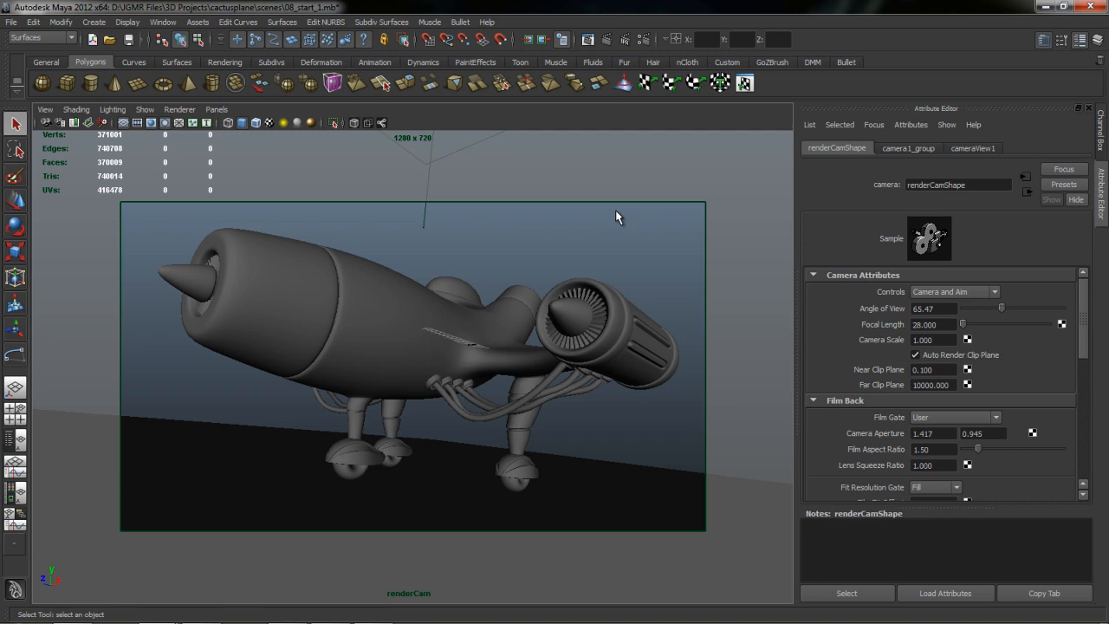
Remove the old camera bookmark from the Custom shelf and replace the cameraView1 bookmark with one of the current view
click(726, 62)
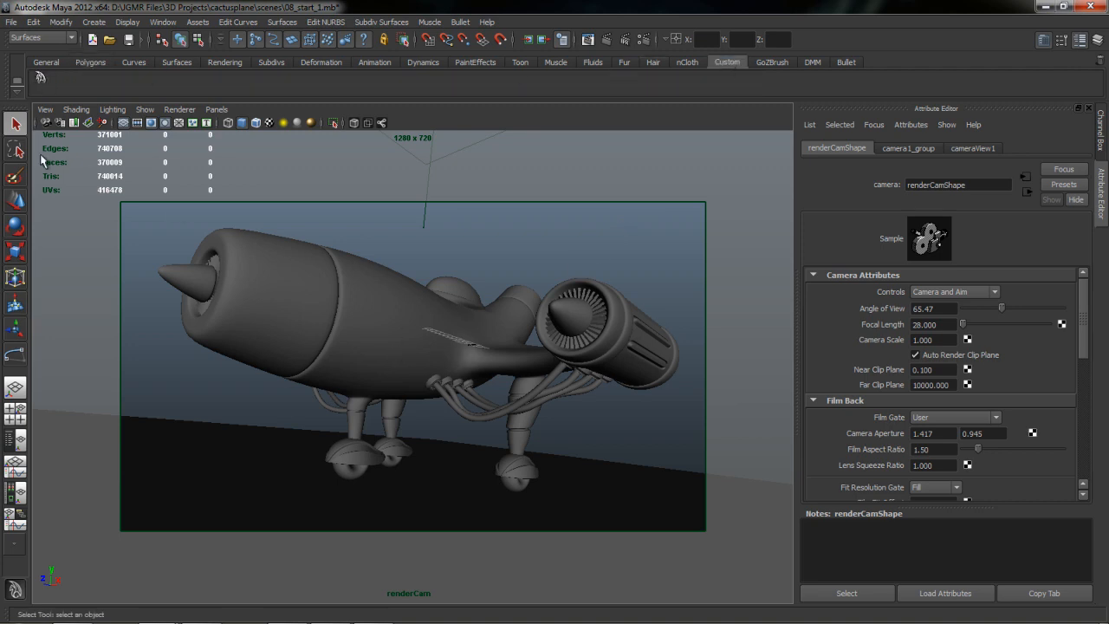
middle_drag(39, 77, 1099, 66)
click(45, 110)
mouse_move(78, 240)
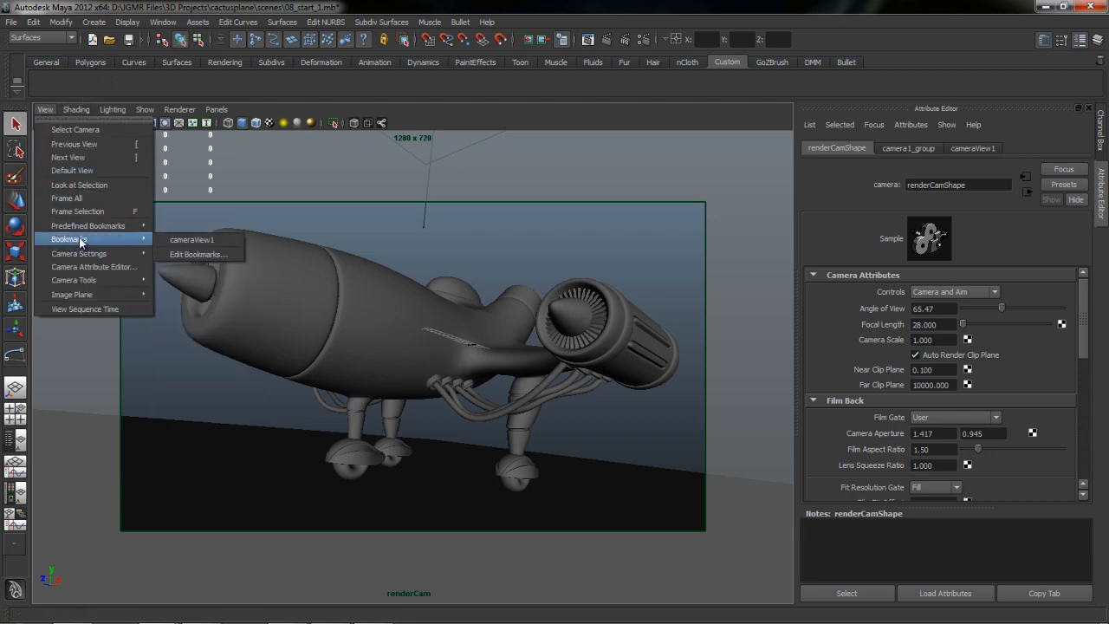
click(197, 254)
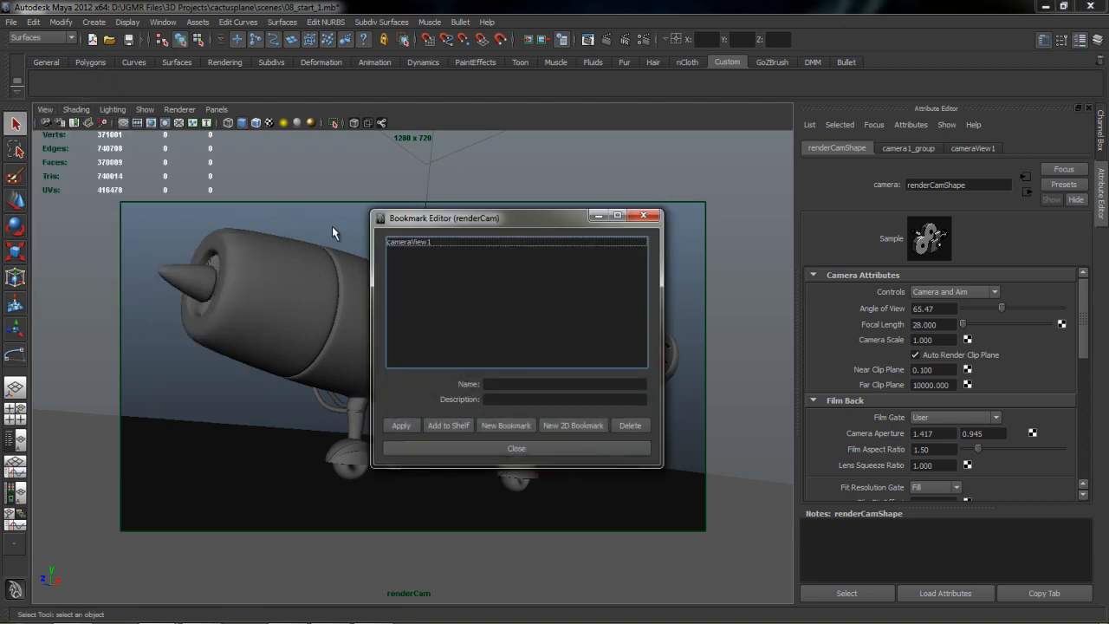
click(409, 242)
click(628, 425)
click(507, 423)
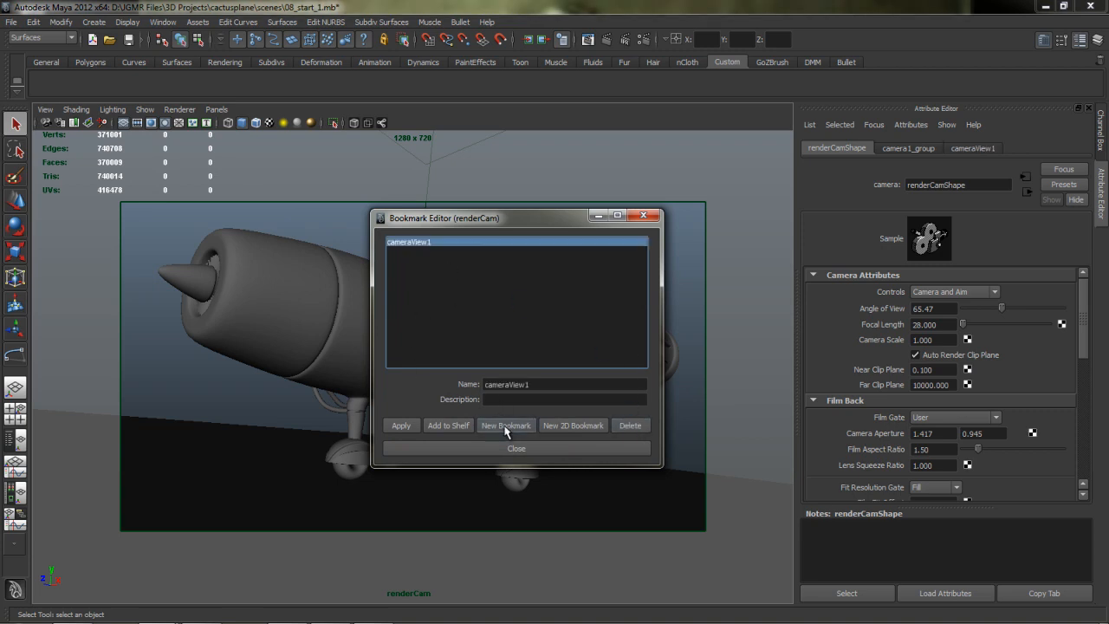
Add the cameraView1 bookmark to the Custom shelf and test it by orbiting renderCam away and recalling the saved view
click(448, 425)
click(643, 217)
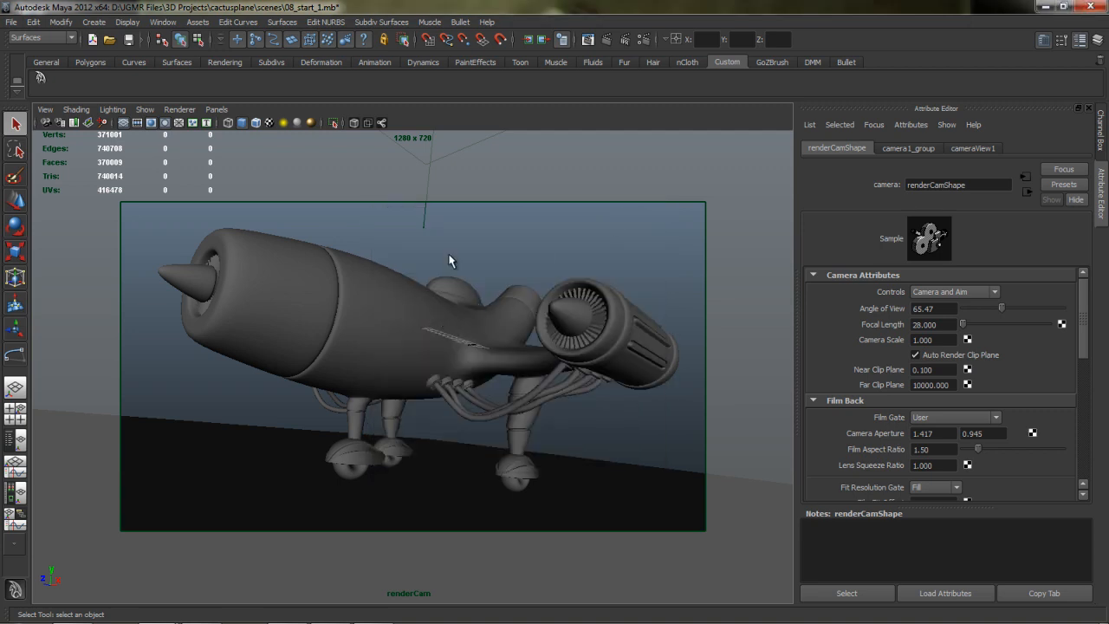
alt+drag(395, 260, 499, 344)
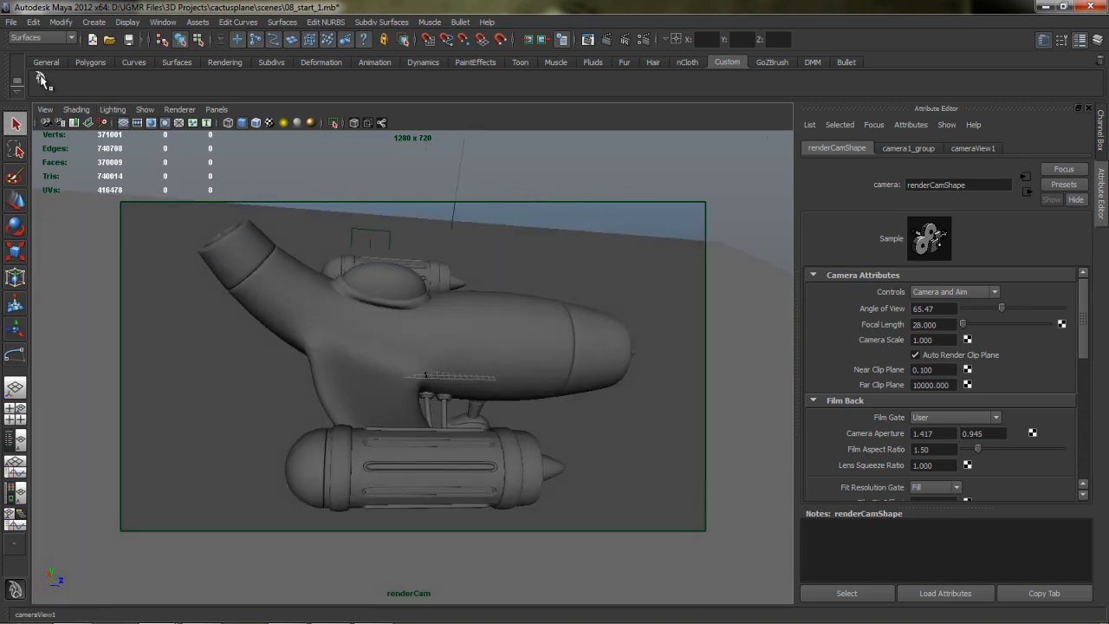
click(39, 77)
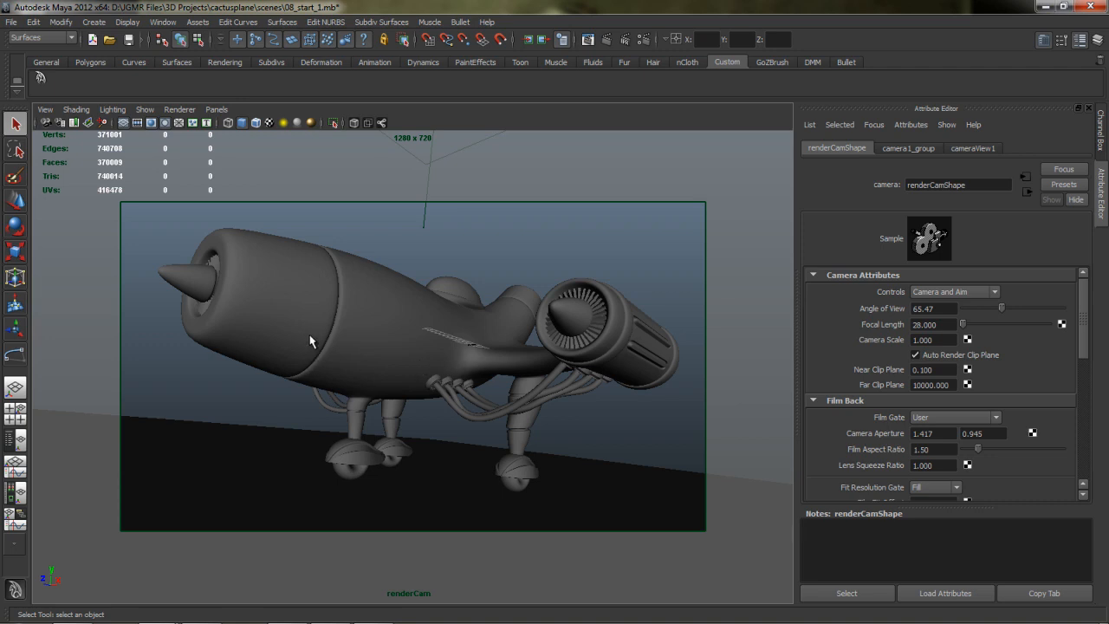
Switch to the perspective view and frame the aircraft up close
key(space)
drag(409, 336, 416, 308)
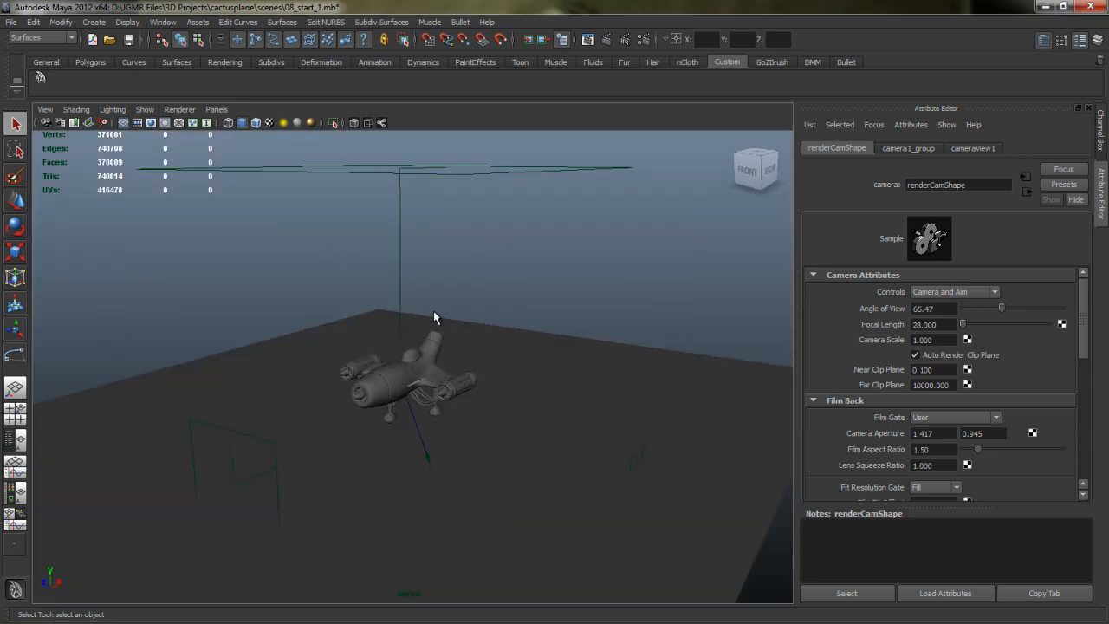
scroll(326, 402, up, 5)
alt+right_drag(331, 408, 563, 364)
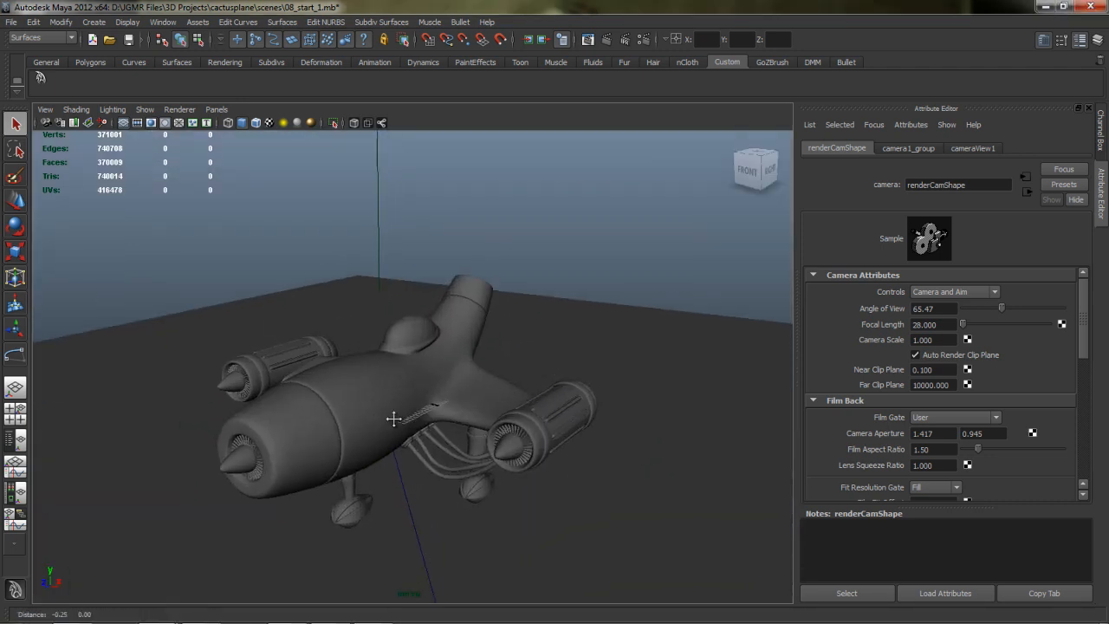
alt+middle_drag(393, 418, 485, 386)
alt+drag(486, 387, 486, 368)
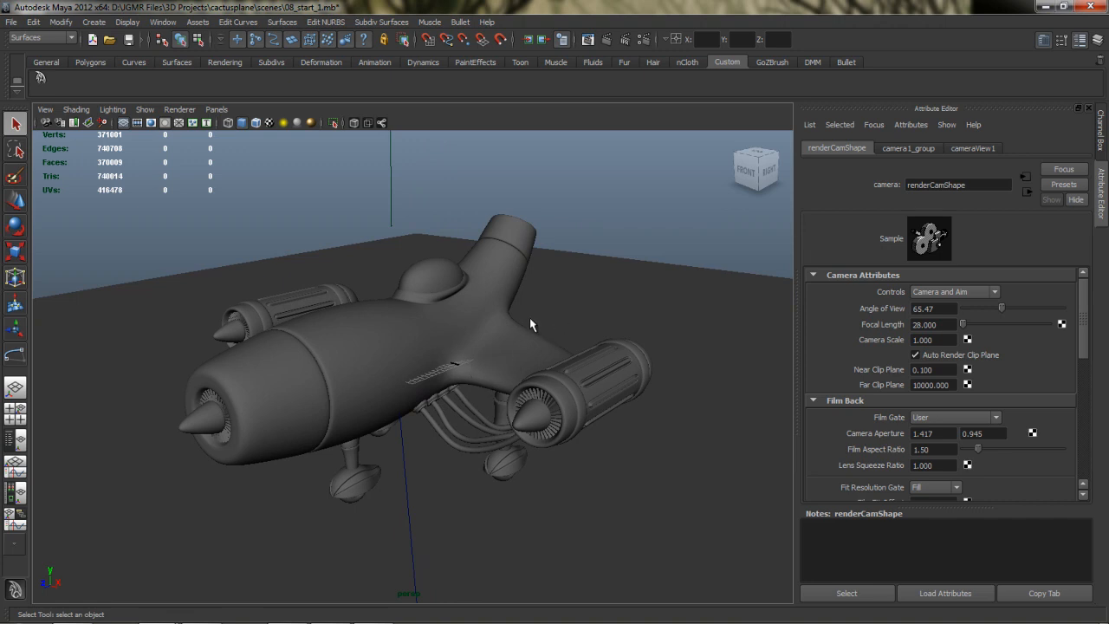
alt+drag(453, 347, 473, 323)
Create a polygon plane about 30.7 units above the origin, scaled to about 35 by 82 units over the aircraft
click(92, 63)
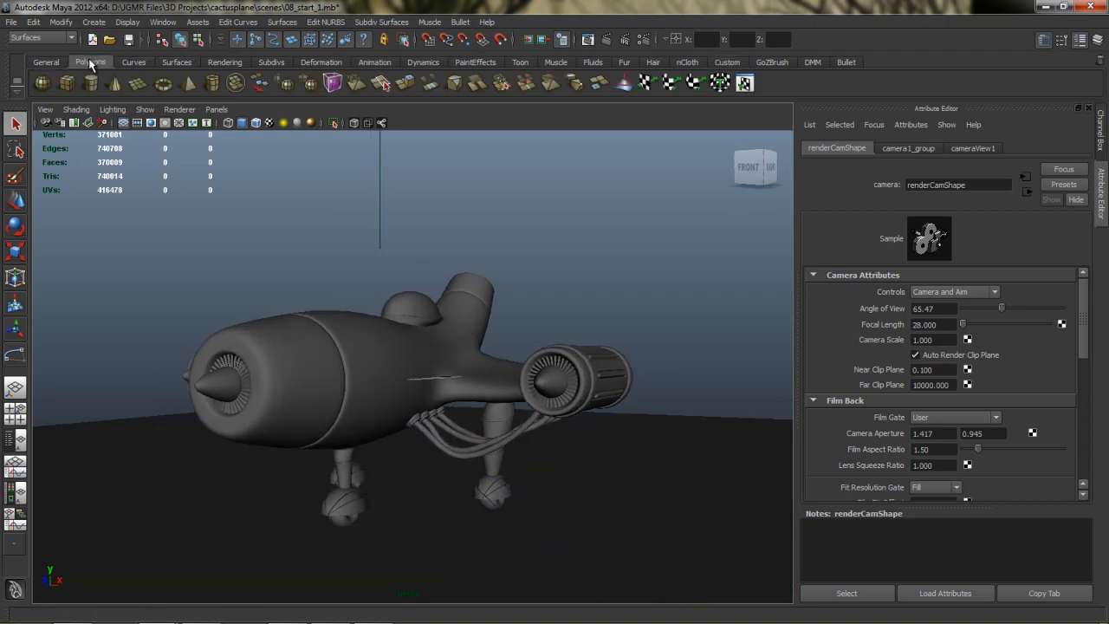
click(139, 84)
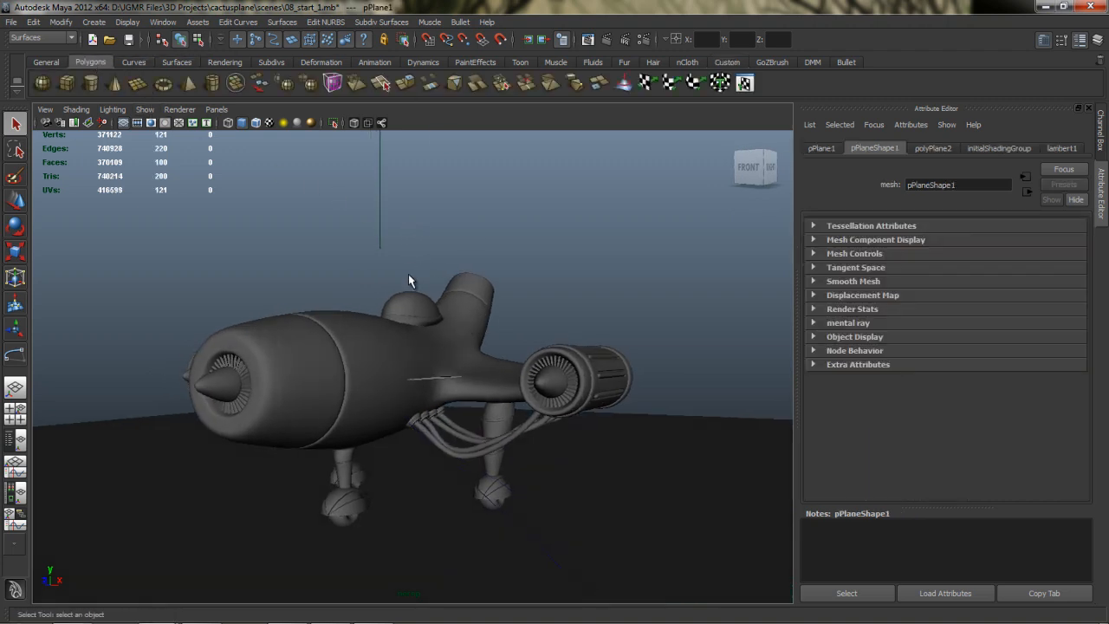
key(w)
drag(391, 347, 512, 190)
key(r)
alt+drag(460, 252, 280, 246)
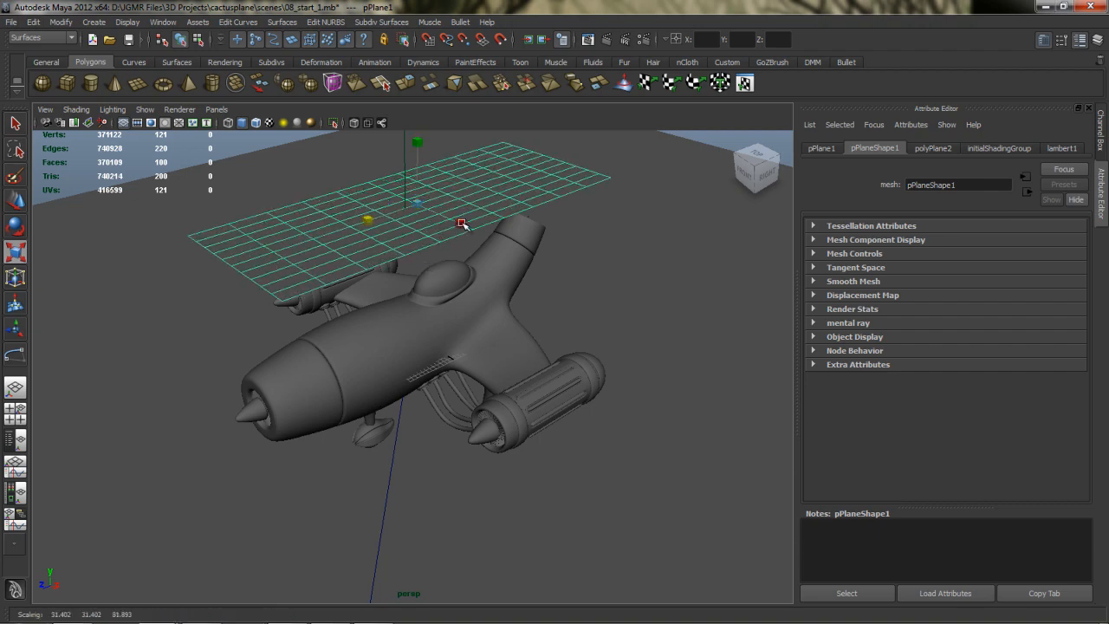
drag(462, 224, 462, 228)
alt+drag(445, 307, 499, 284)
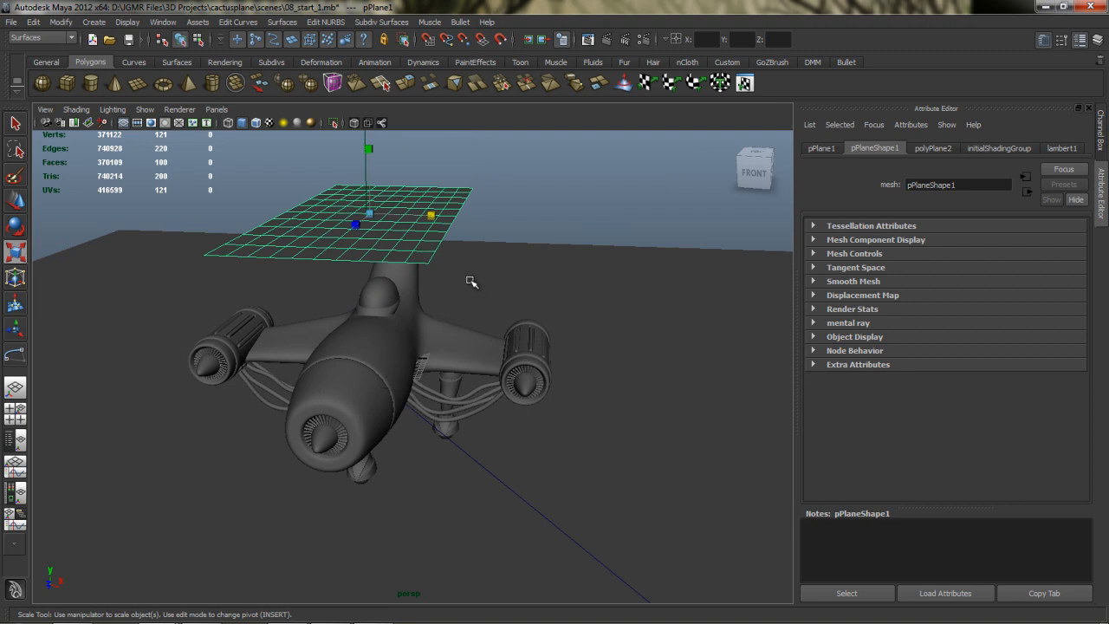
alt+drag(470, 314, 439, 306)
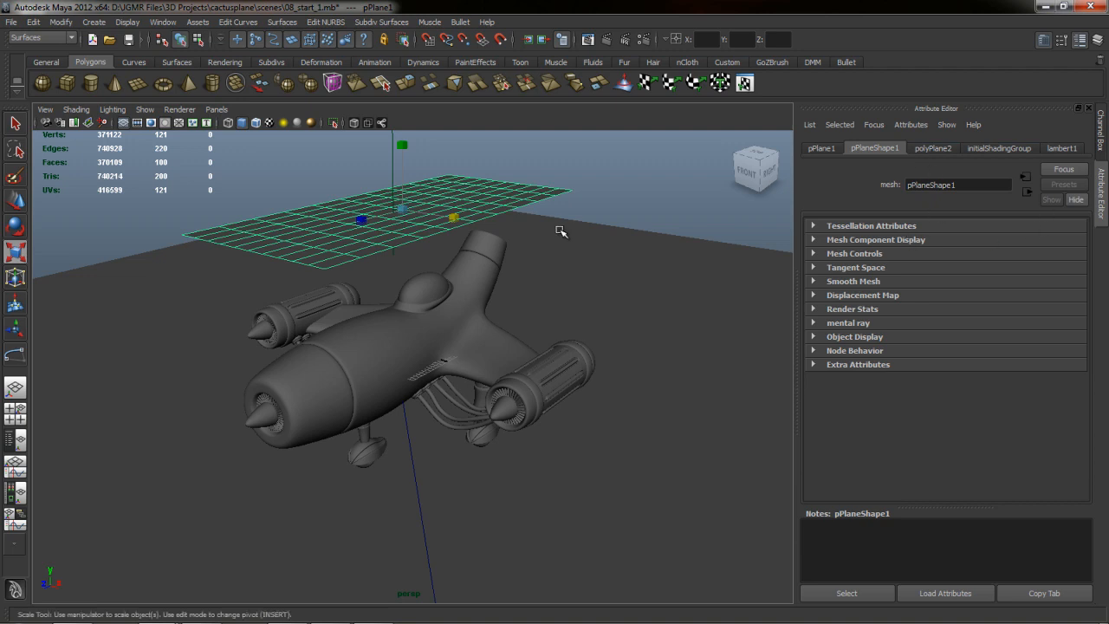
Set the overhead plane's width and height subdivisions to 1
click(1101, 132)
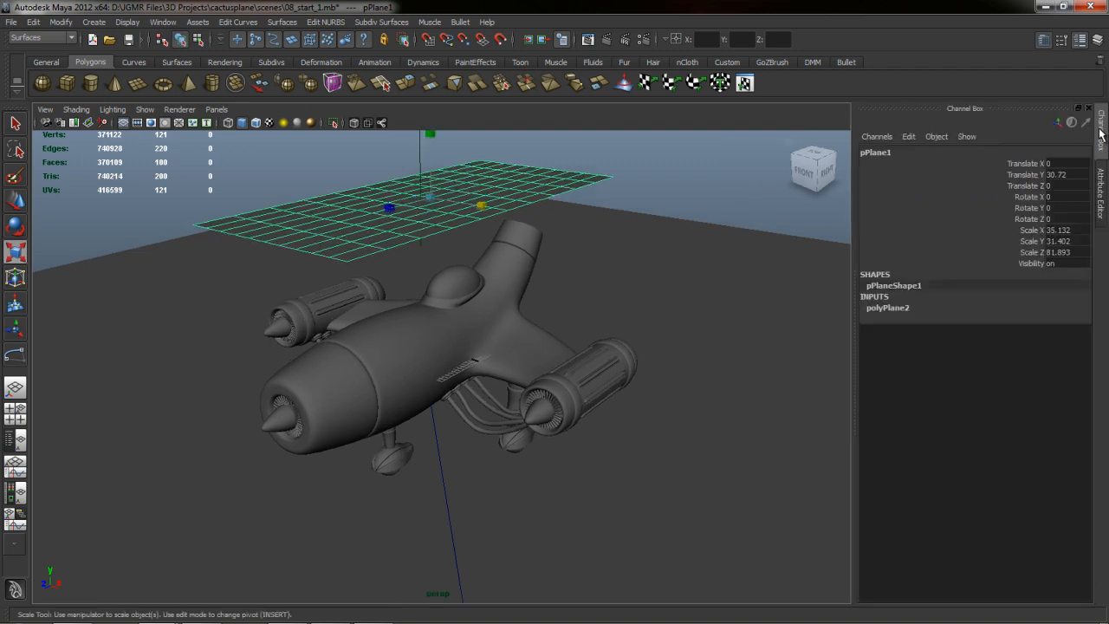
click(902, 309)
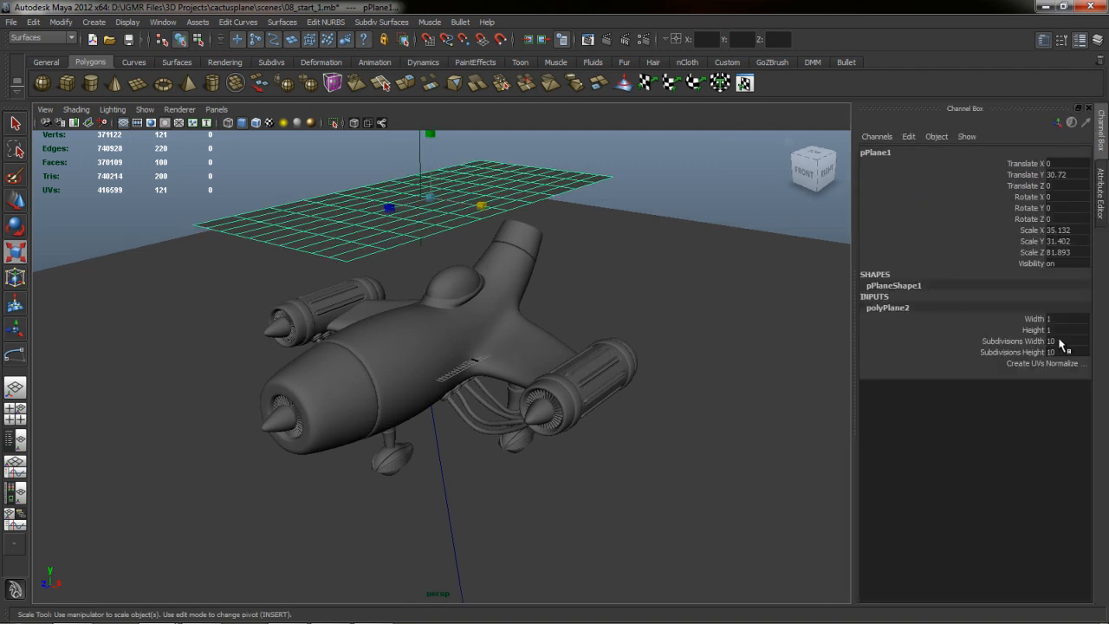
drag(1059, 341, 1058, 352)
text(1)
key(Return)
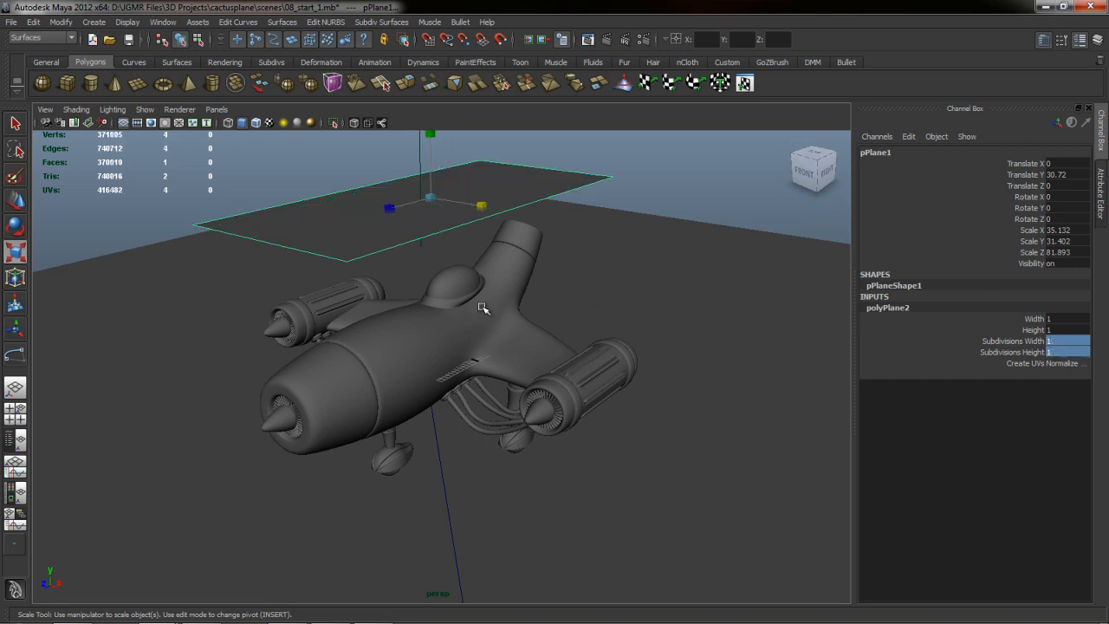
Assign a new Lambert material to the overhead plane and raise its incandescence to full white
mouse_move(482, 308)
alt+mouse_down()
mouse_move(465, 285)
mouse_move(451, 299)
mouse_move(497, 312)
alt+mouse_up()
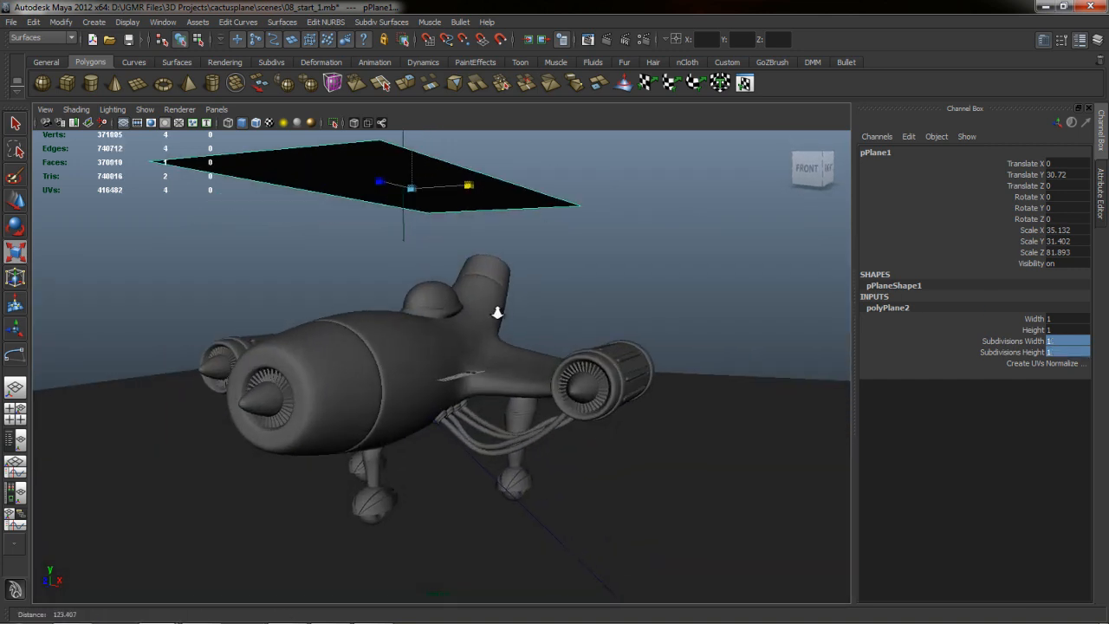
alt+middle_drag(496, 312, 565, 324)
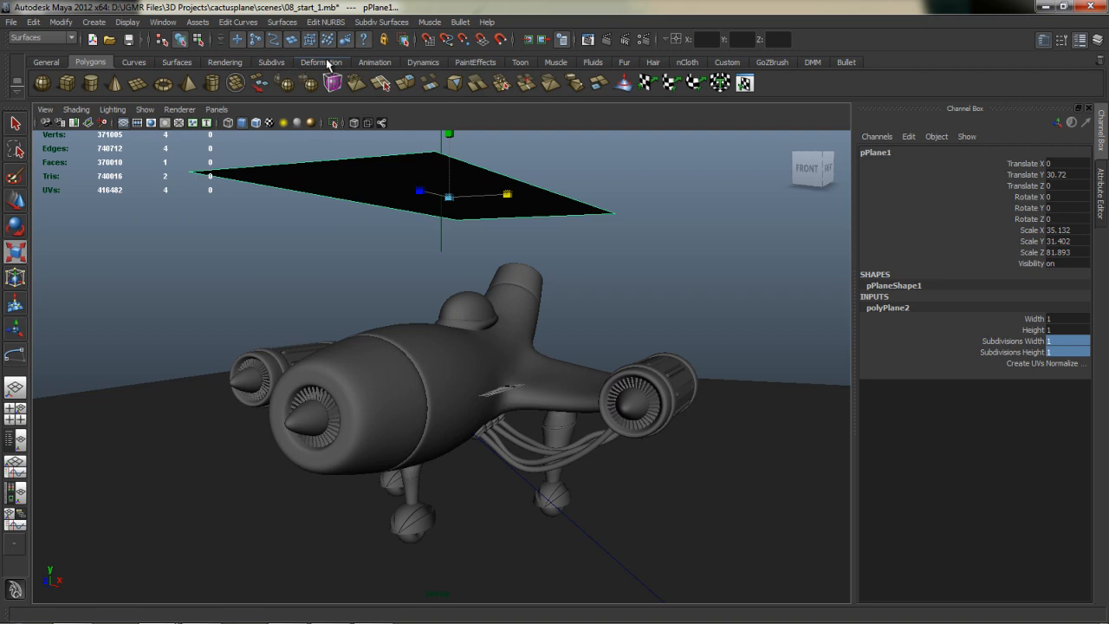
click(223, 63)
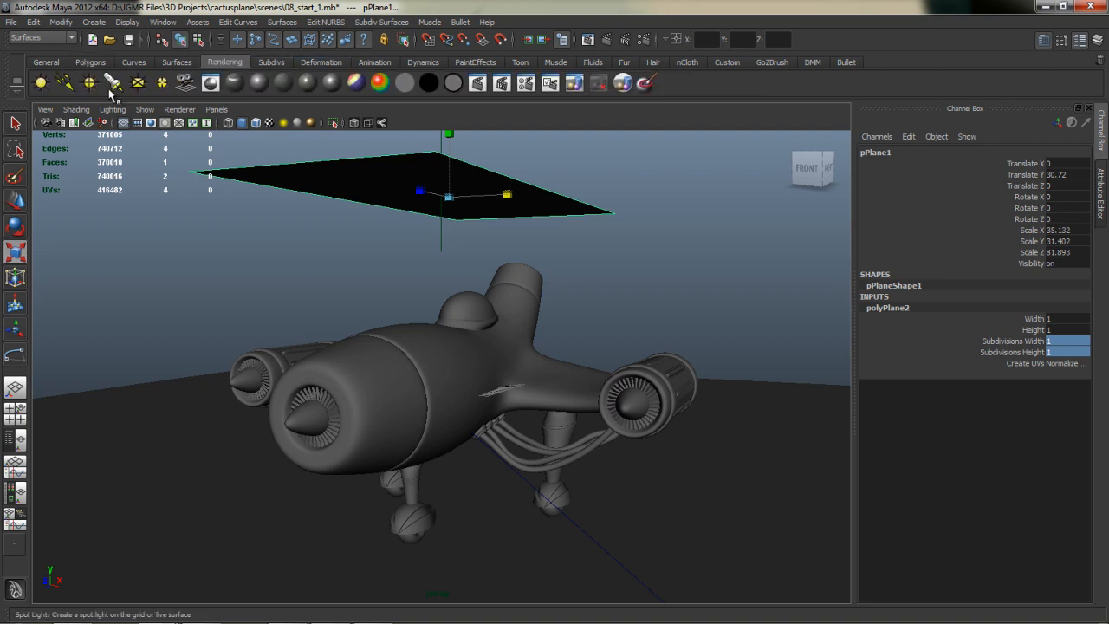
click(284, 84)
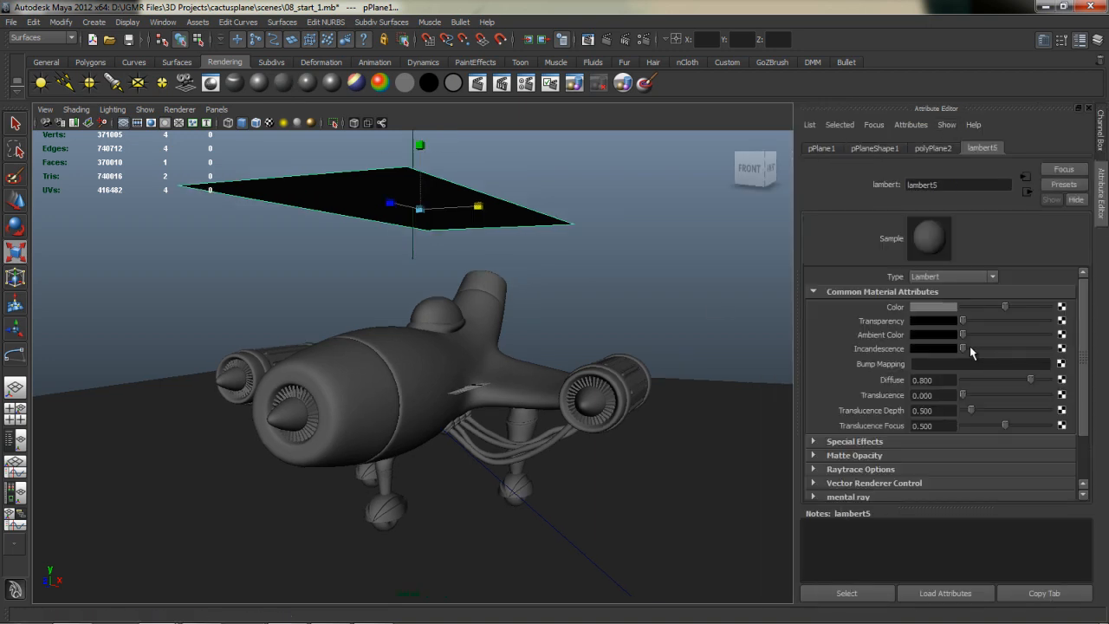
drag(965, 350, 1064, 349)
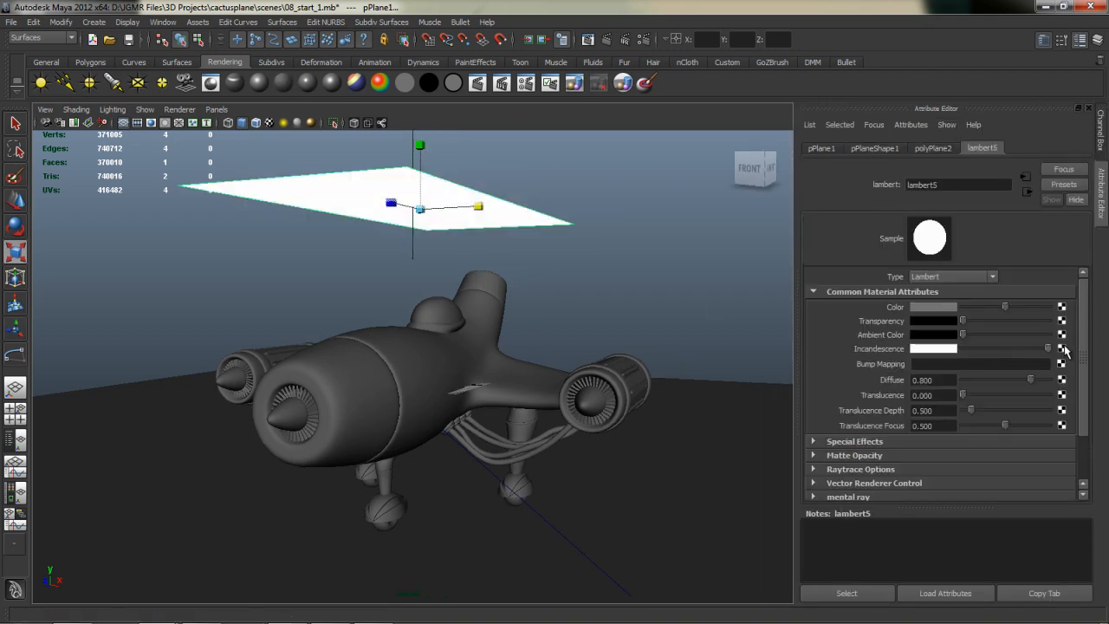
Tint the plane material's incandescence pale blue with hue 220 and saturation 0.12
click(933, 350)
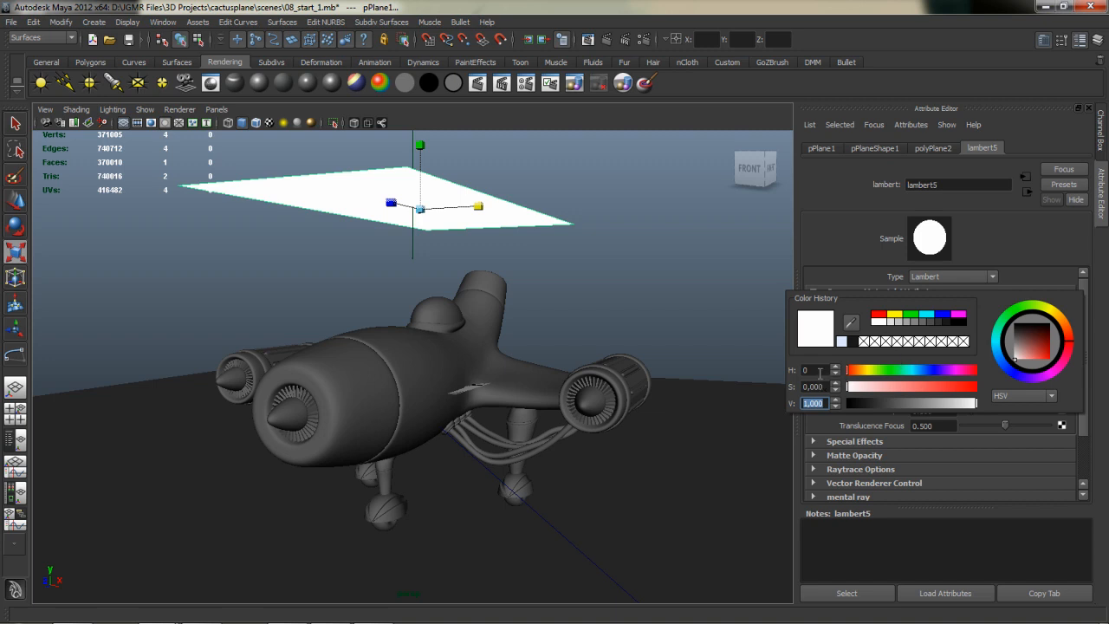
click(820, 371)
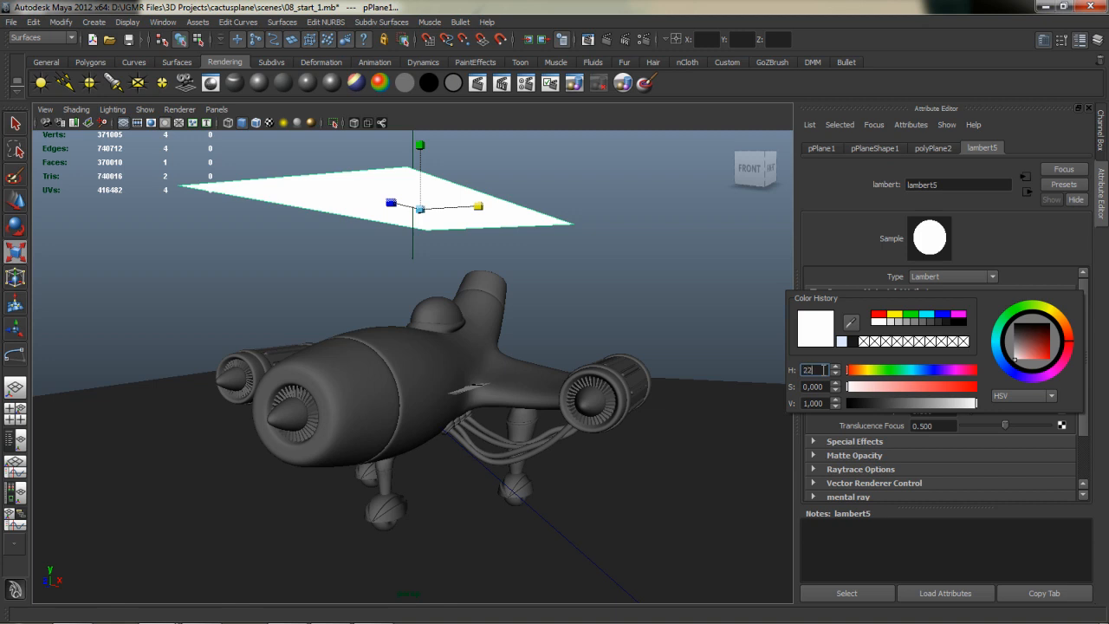
text(220)
key(Tab)
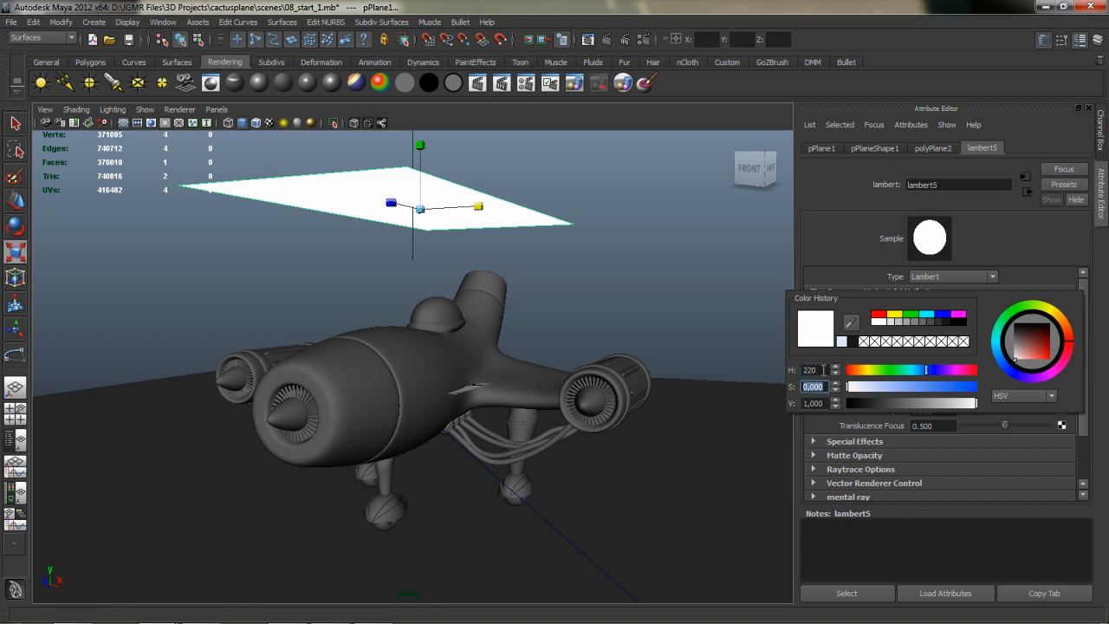
text(0)
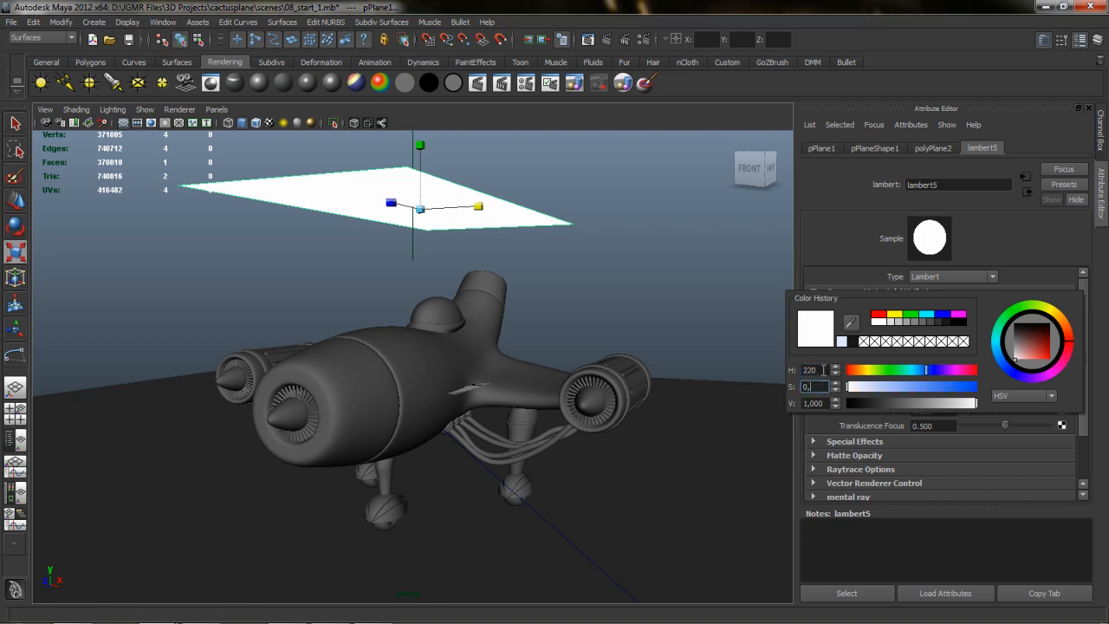
text(,12)
key(Tab)
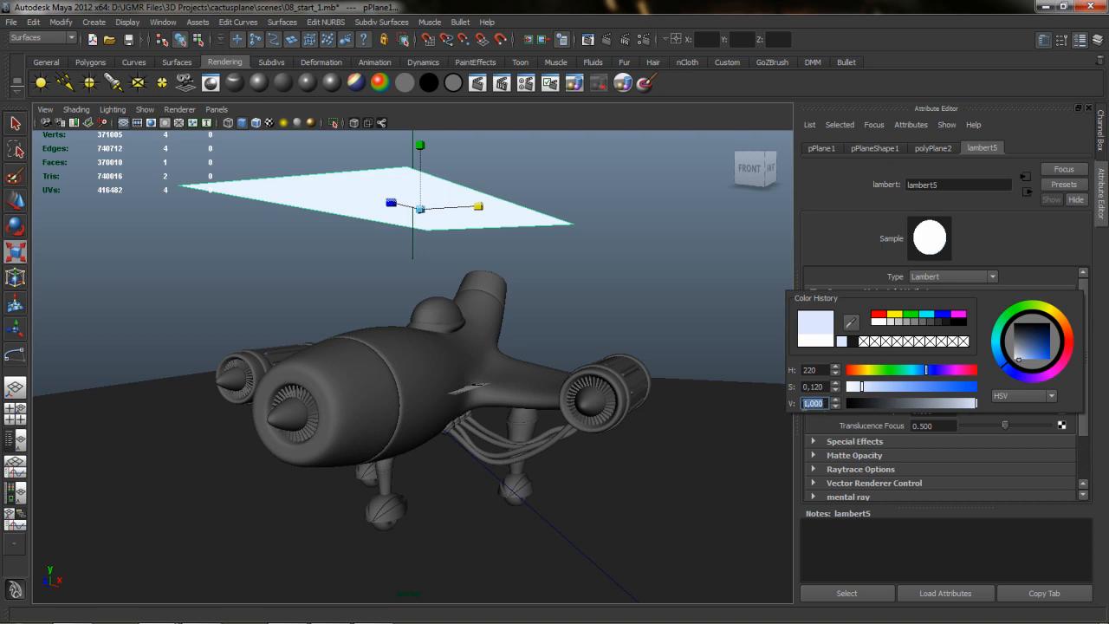
click(564, 287)
Switch the viewport to look through renderCam
key(space)
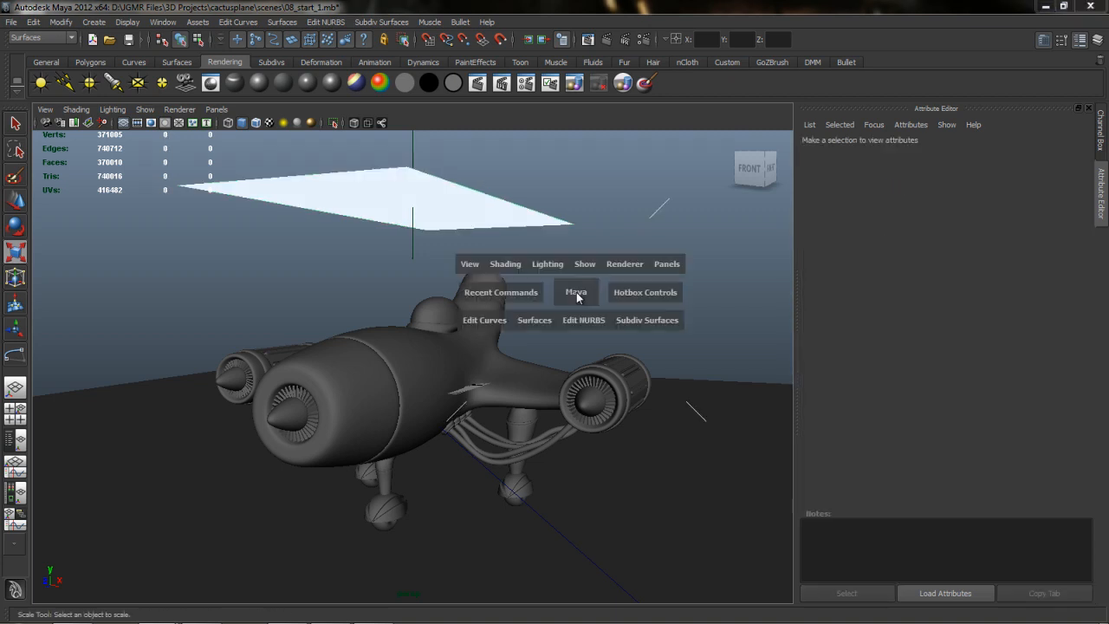
click(666, 264)
mouse_move(741, 280)
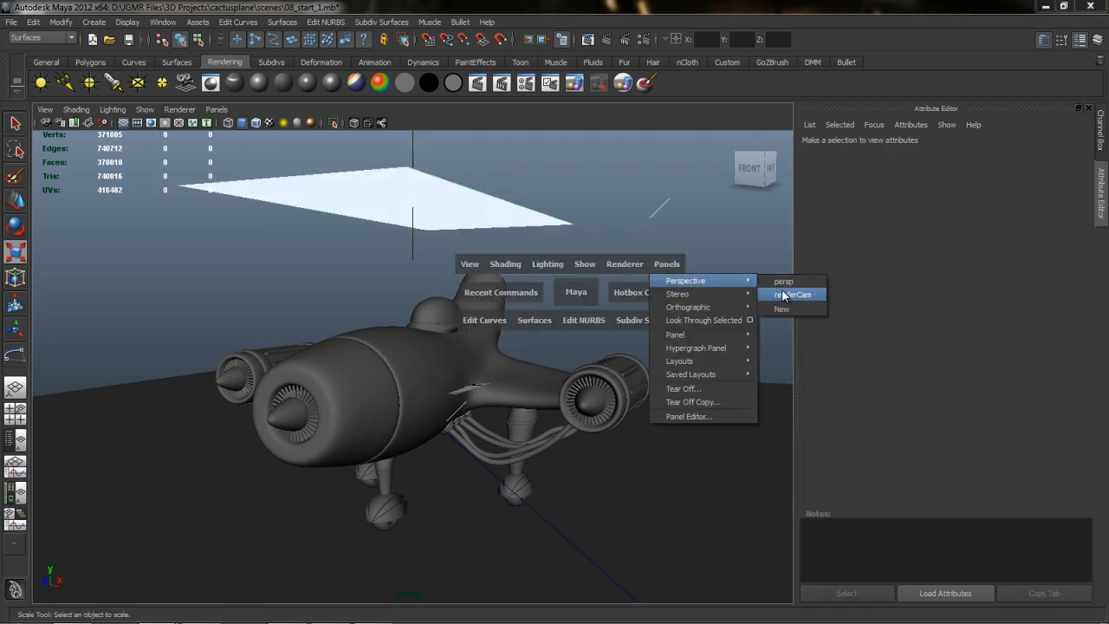
click(784, 295)
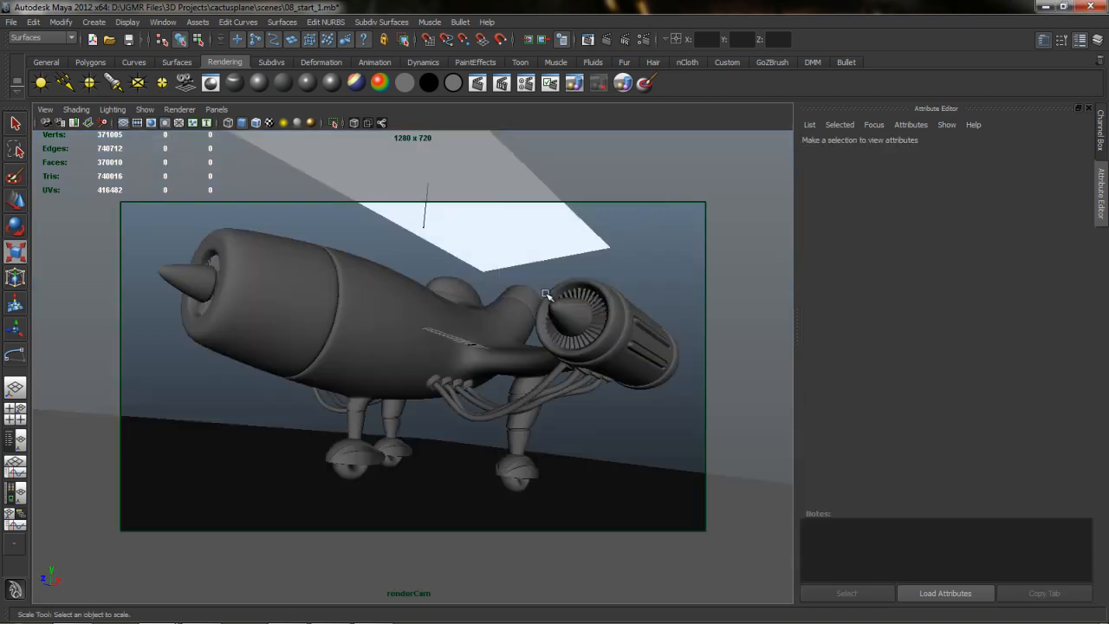
In the overhead plane's Render Stats, disable casting and receiving shadows, Motion Blur, Primary Visibility, Smooth Shading and Double Sided, and enable Opposite
click(524, 224)
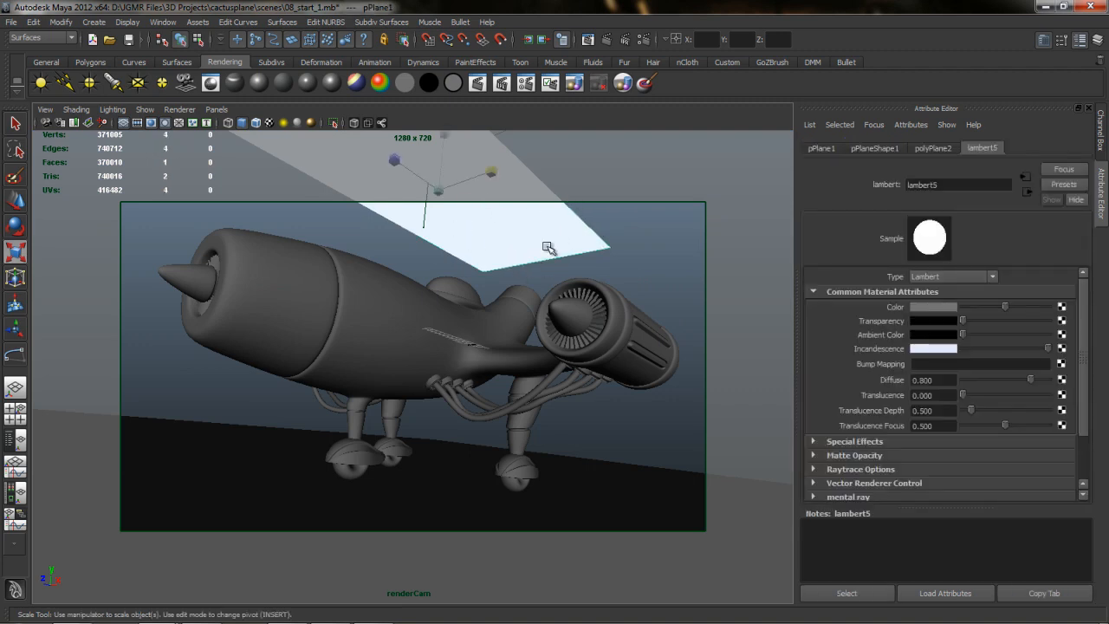
click(882, 149)
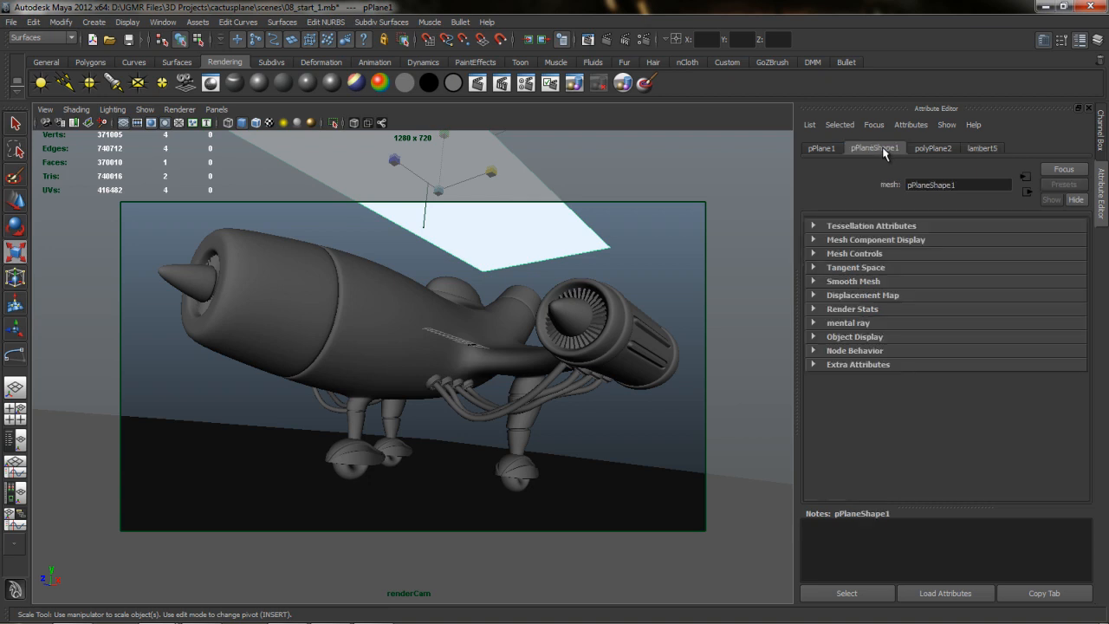
click(813, 309)
click(916, 325)
click(914, 337)
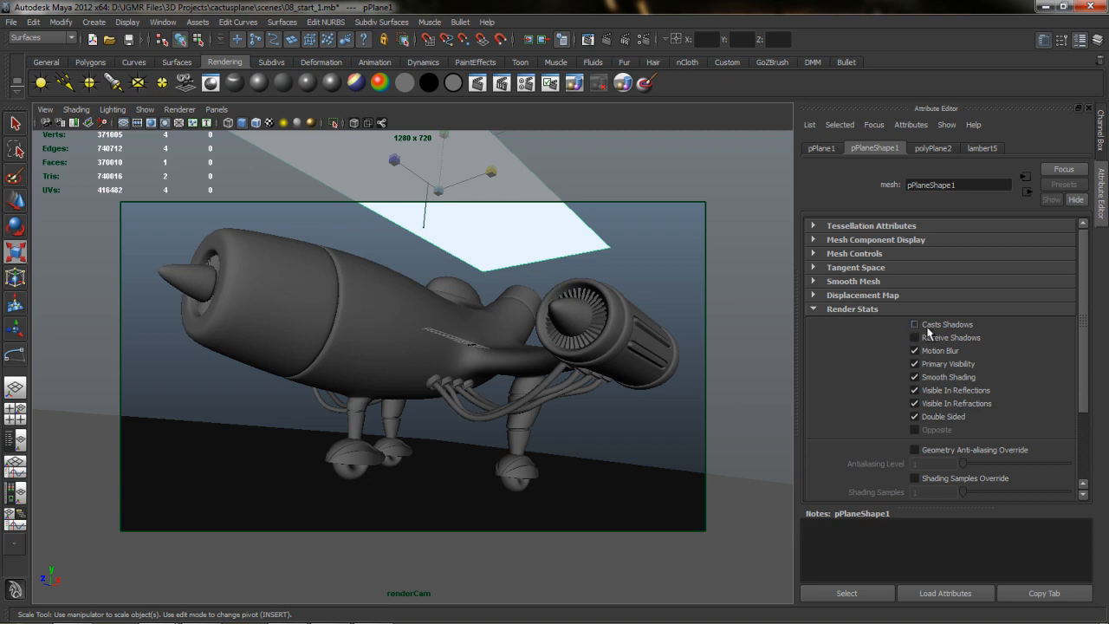
click(915, 351)
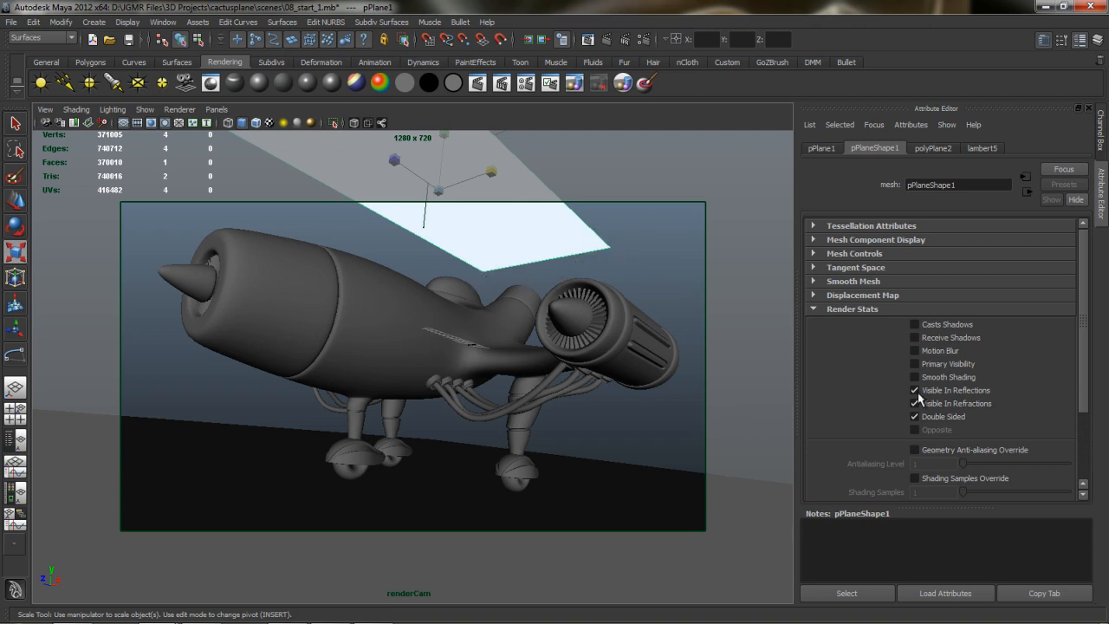
click(914, 416)
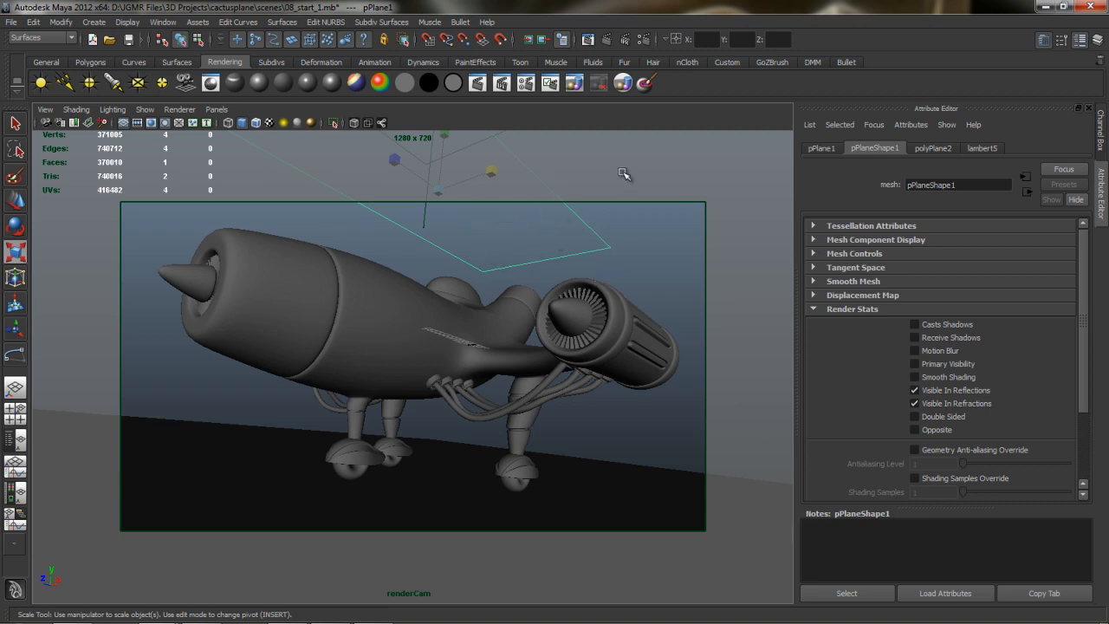
click(914, 431)
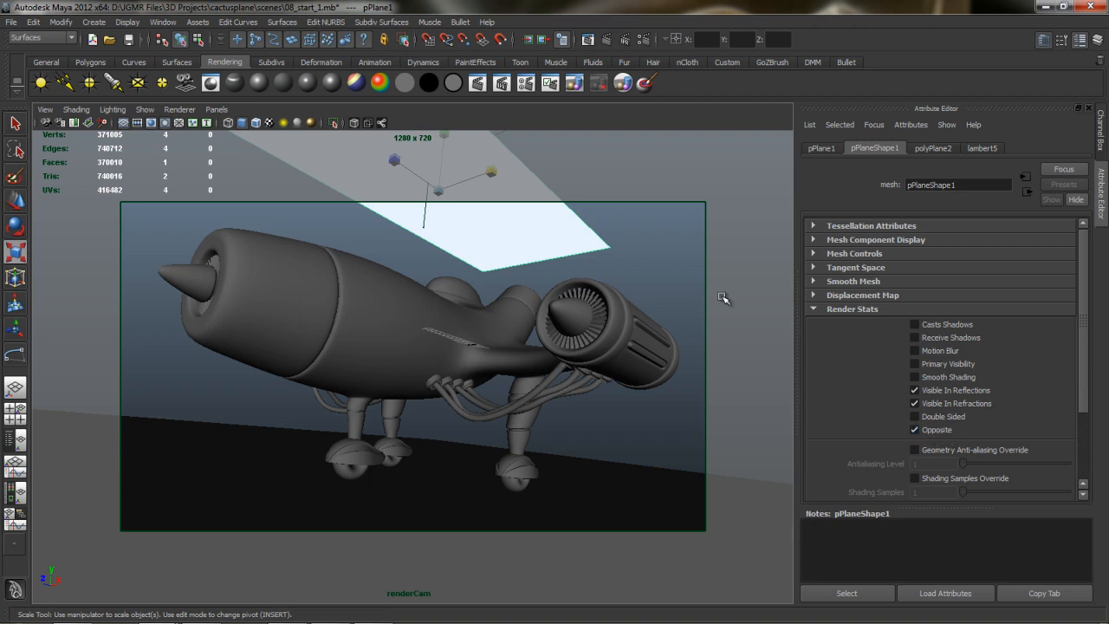
Render a test frame through renderCam and keep the image in the Render View
click(641, 227)
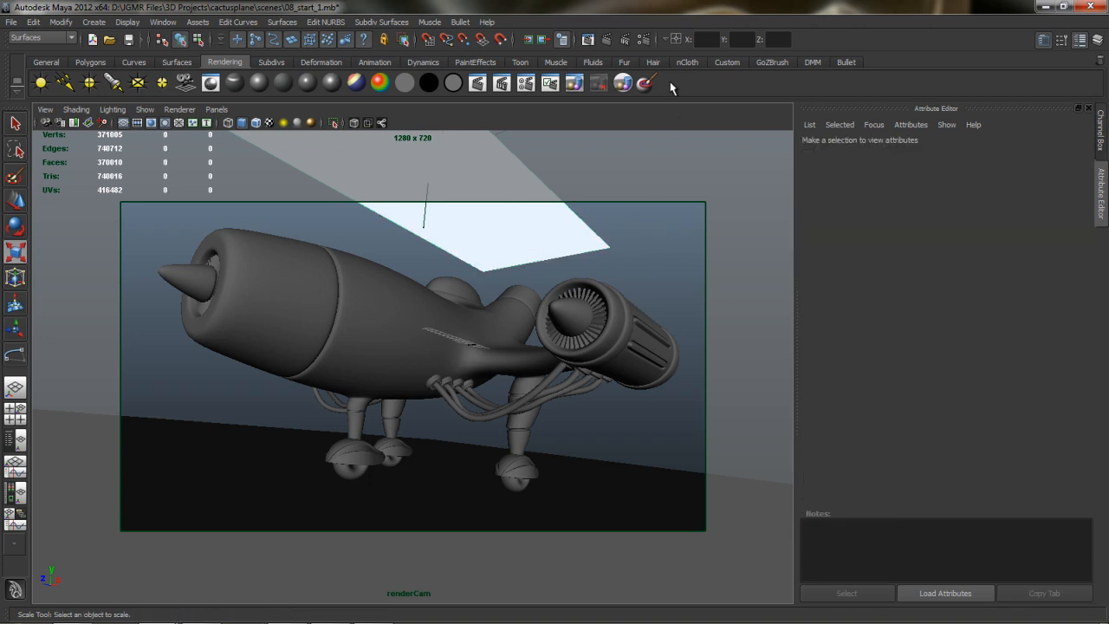
click(607, 43)
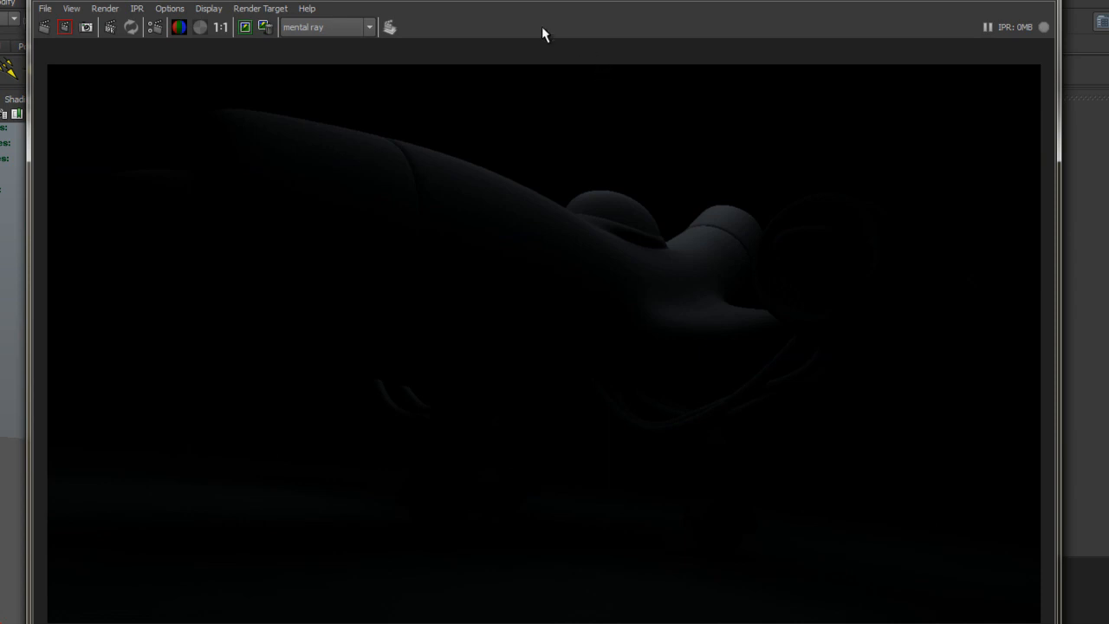
click(242, 29)
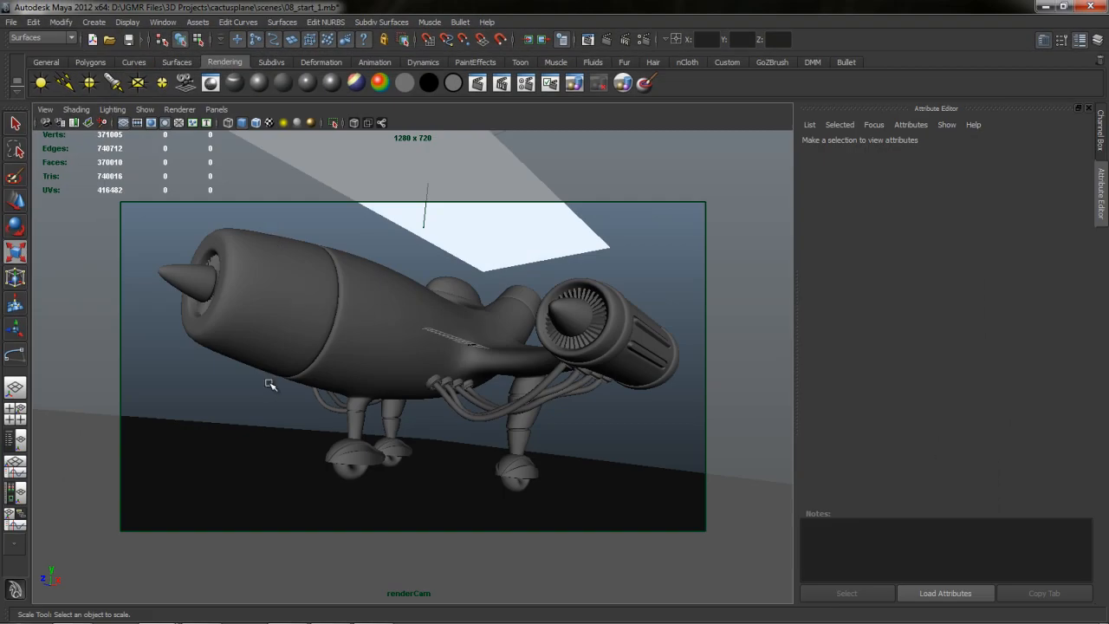
Duplicate the overhead plane and set the copy's Rotate Z to 90
click(526, 242)
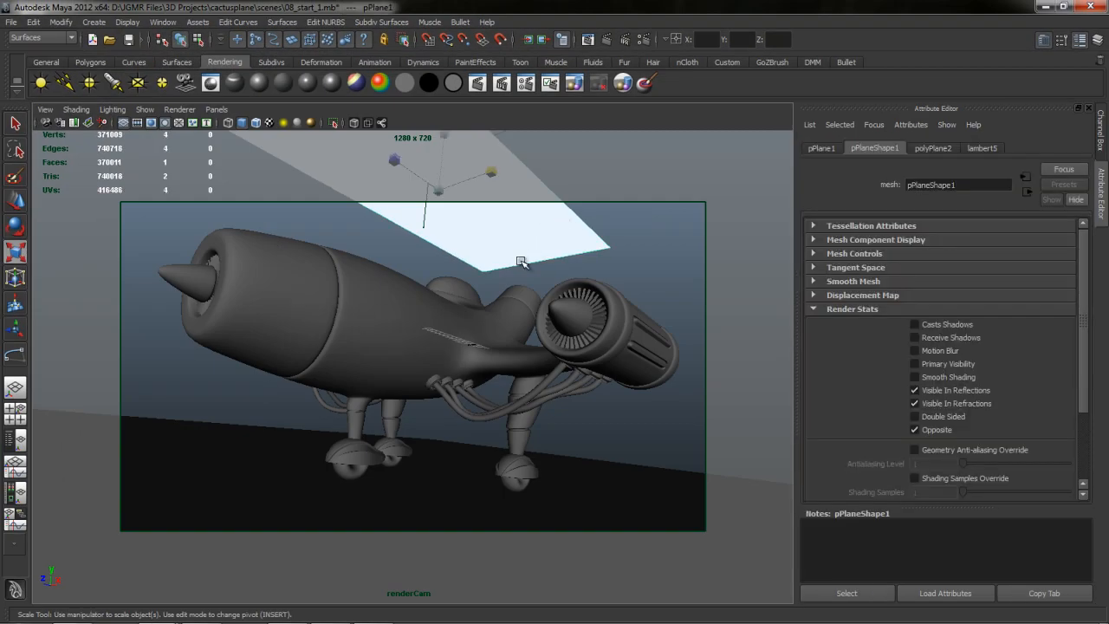
click(1102, 130)
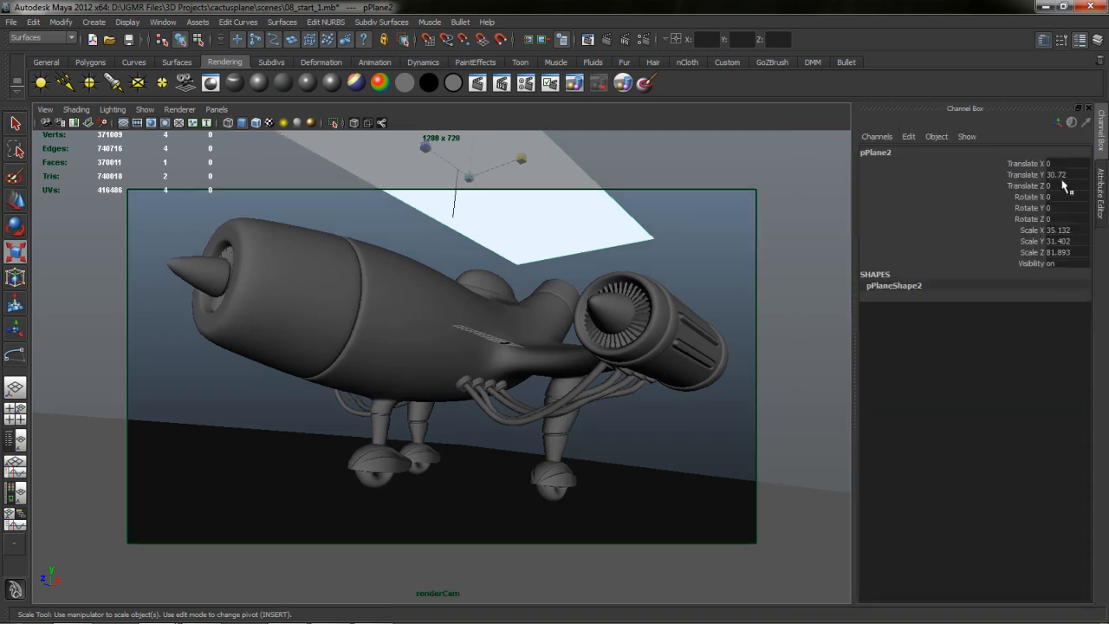
click(1071, 219)
key(Return)
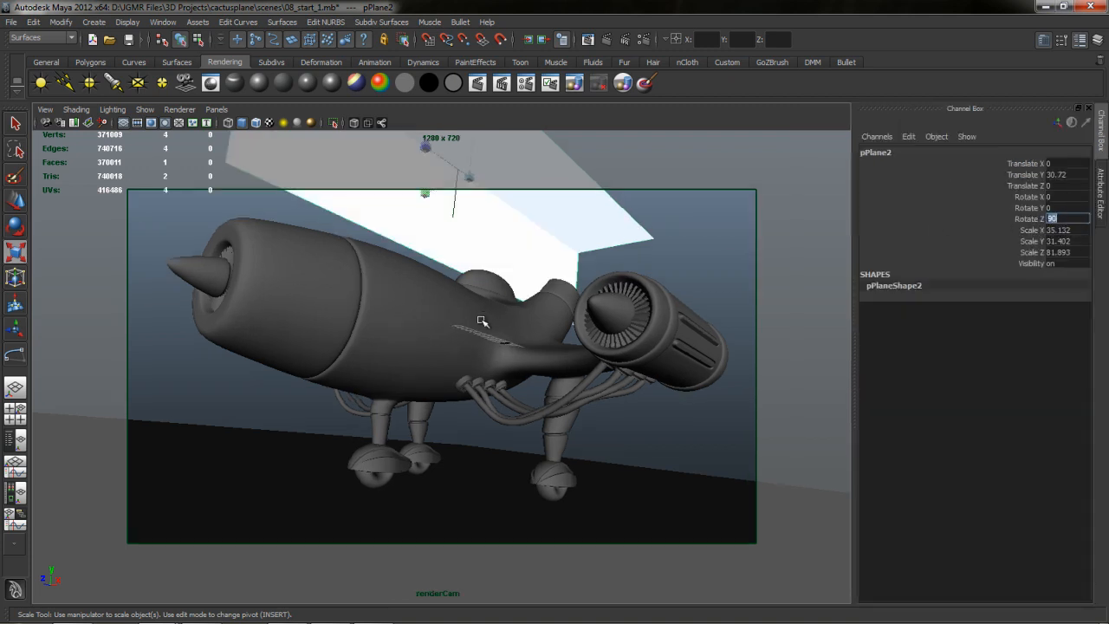
In the perspective view, scale the upright plane to about 24 on X and move it sideways to about -33.9 on X
key(space)
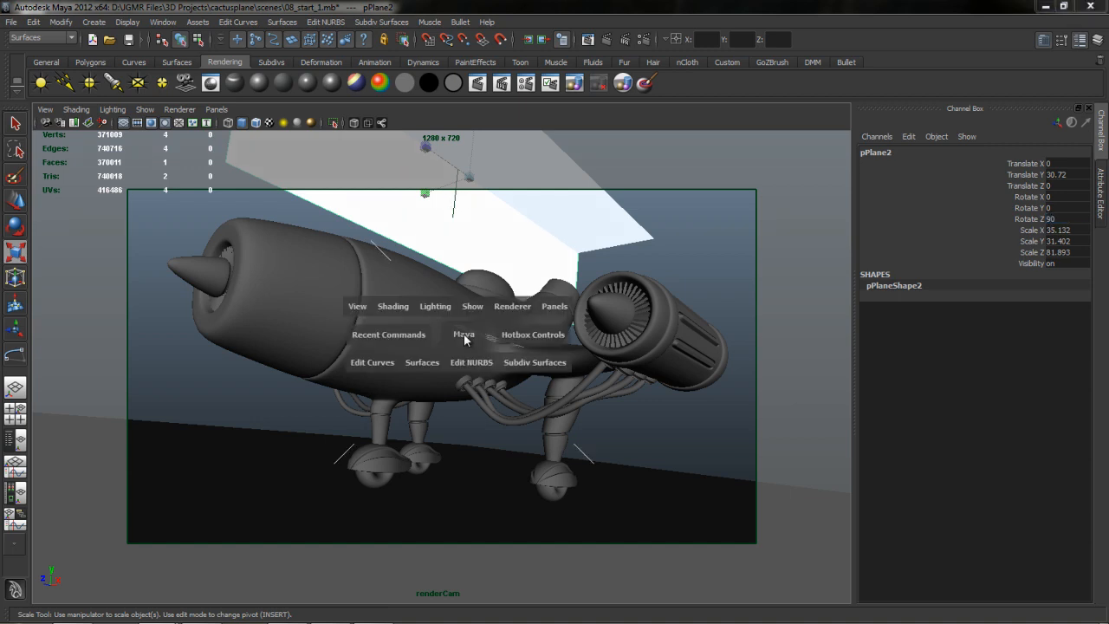
drag(463, 309, 464, 304)
alt+middle_drag(523, 369, 606, 450)
alt+drag(538, 407, 581, 394)
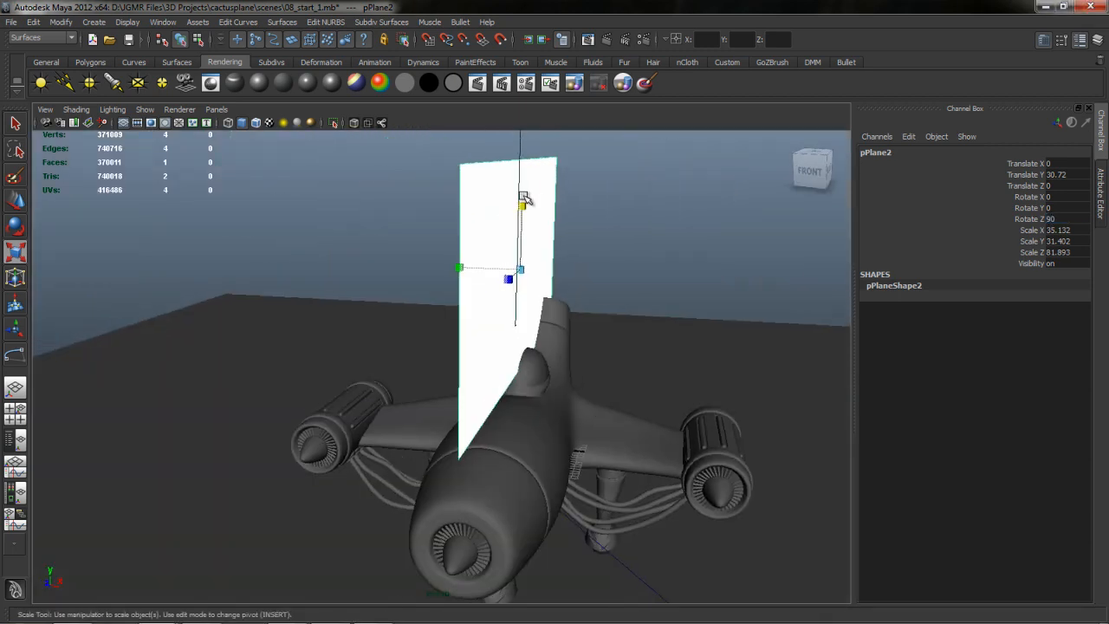
drag(524, 208, 525, 231)
key(w)
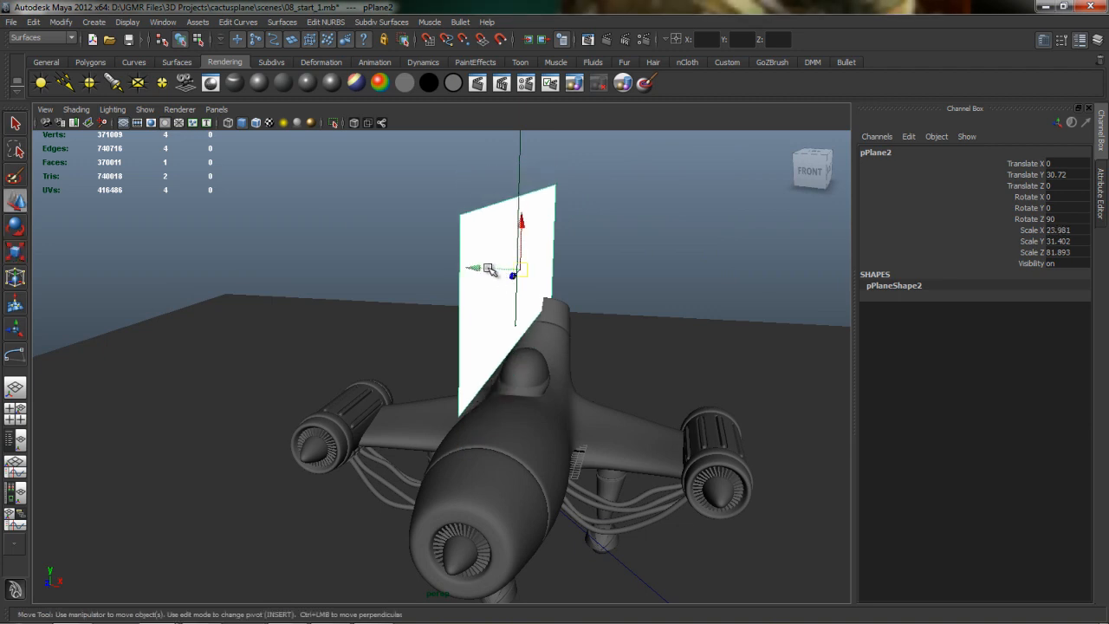
drag(508, 272, 303, 248)
In the top view, place the upright plane outside the engine at about X -47, Z -9, and angle it to about -34.8 on Rotate X
alt+drag(354, 322, 387, 329)
key(space)
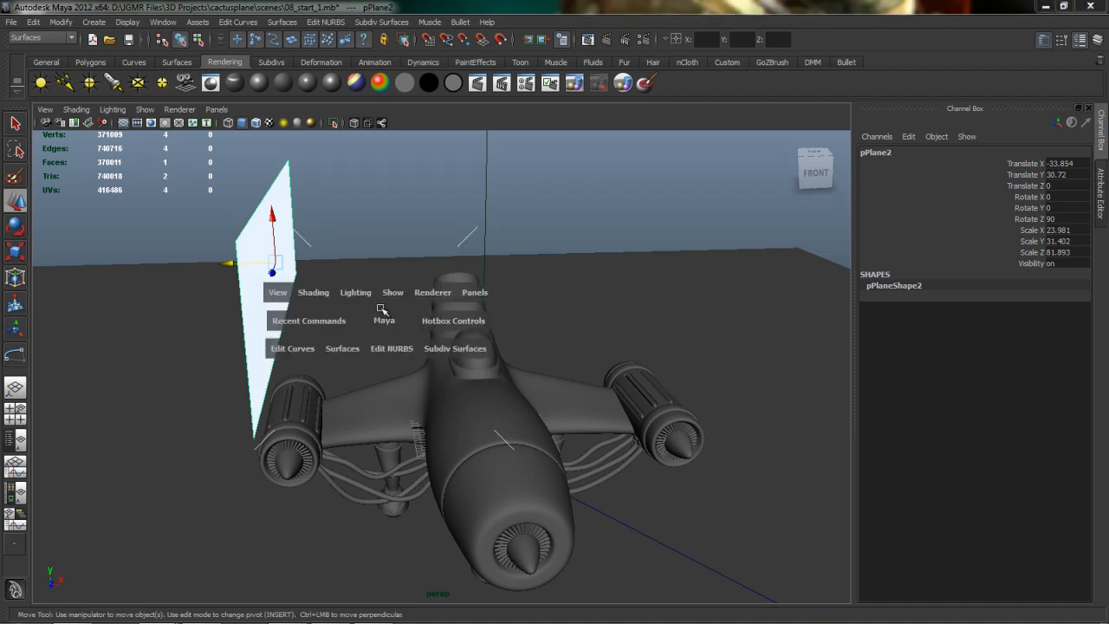
key(space)
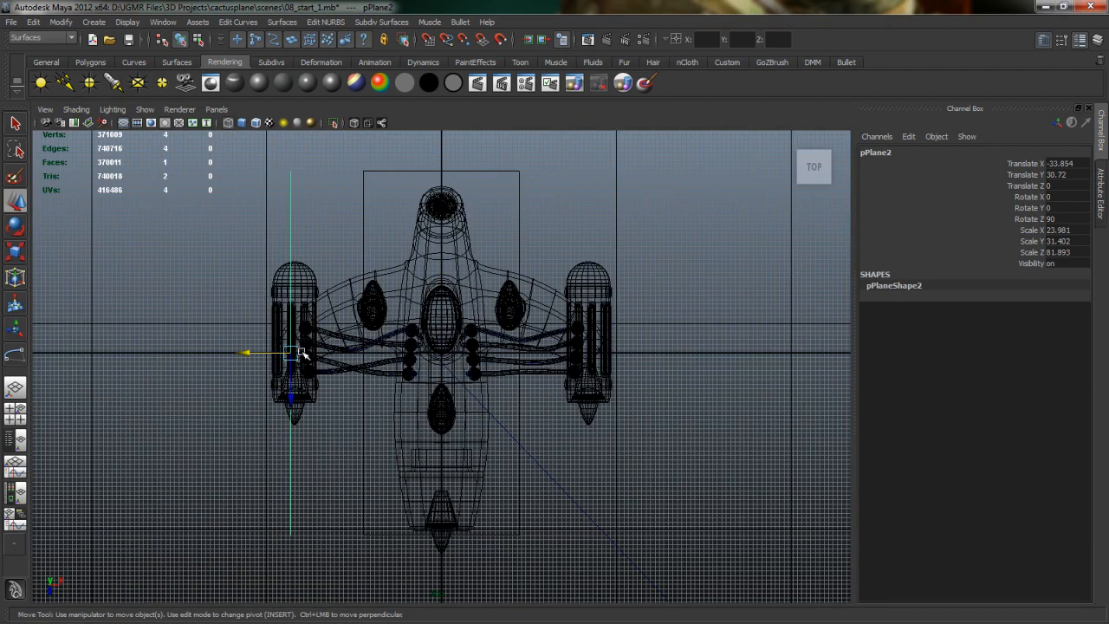
drag(299, 352, 226, 334)
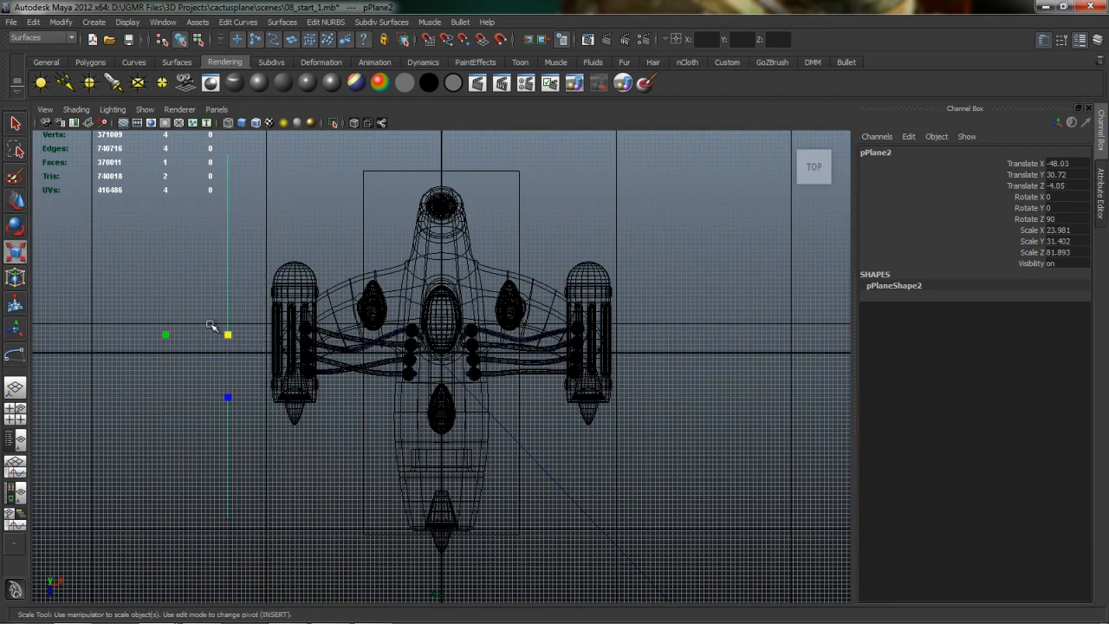
key(e)
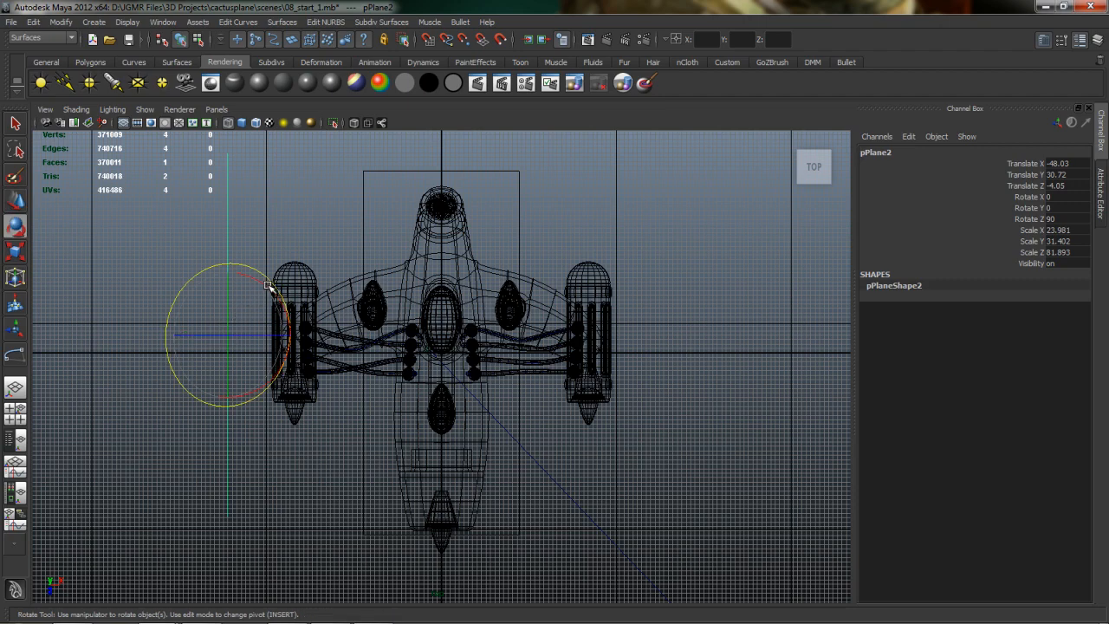
drag(269, 286, 230, 312)
key(w)
In the front view, lower the upright plane beside the aircraft to about 2.7 on Translate Y
key(space)
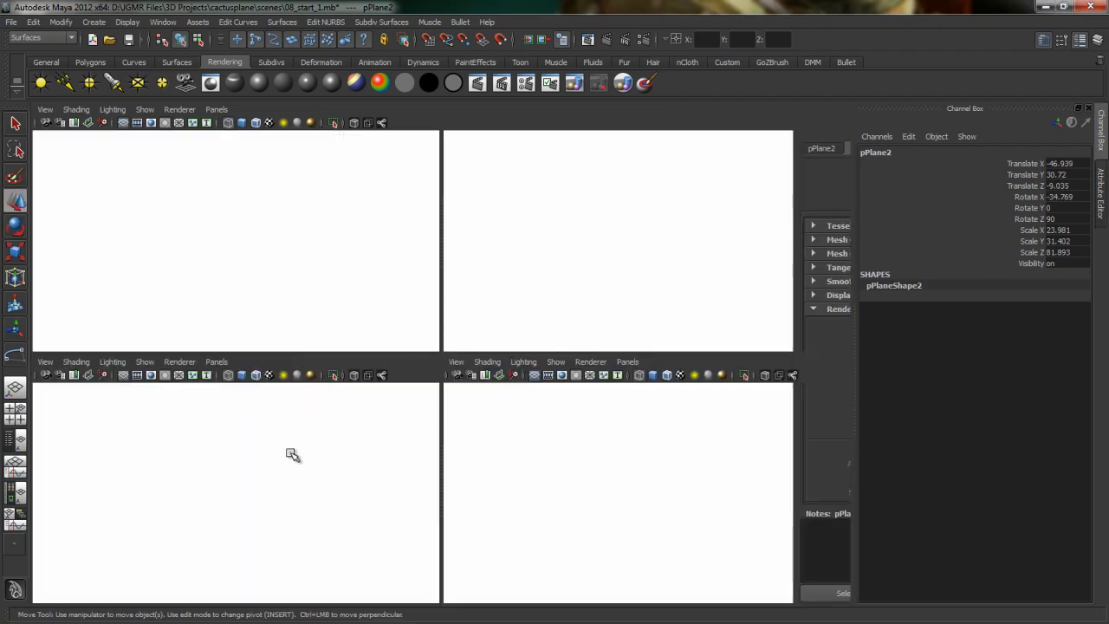
key(space)
mouse_move(443, 411)
alt+right_down()
mouse_move(327, 366)
mouse_move(232, 357)
mouse_move(187, 333)
alt+right_up()
alt+middle_drag(341, 309, 472, 355)
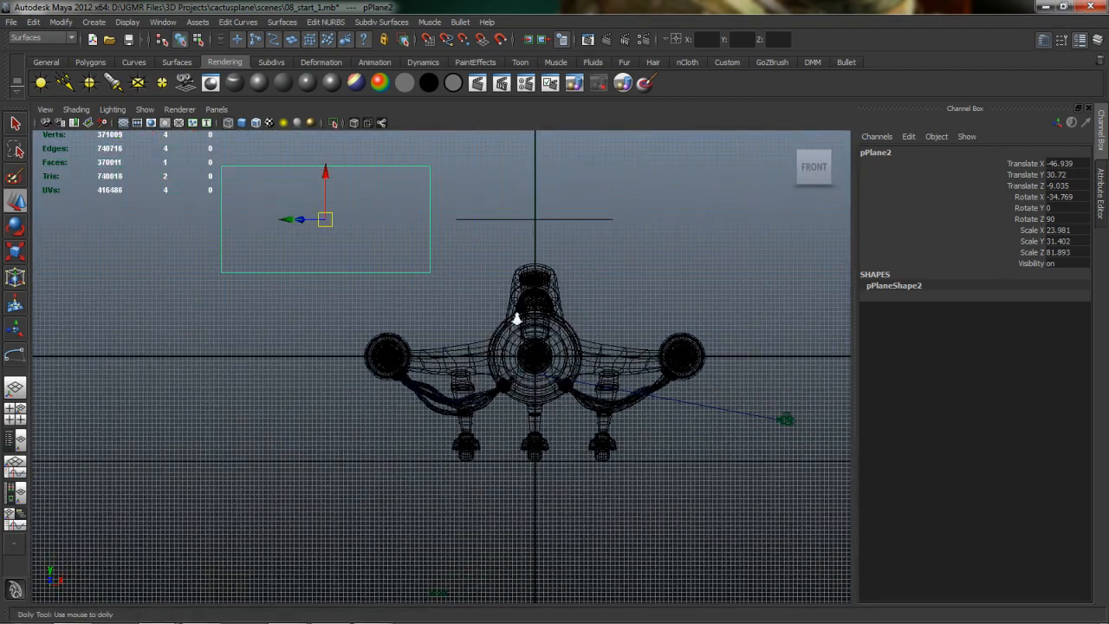
alt+right_drag(517, 319, 211, 297)
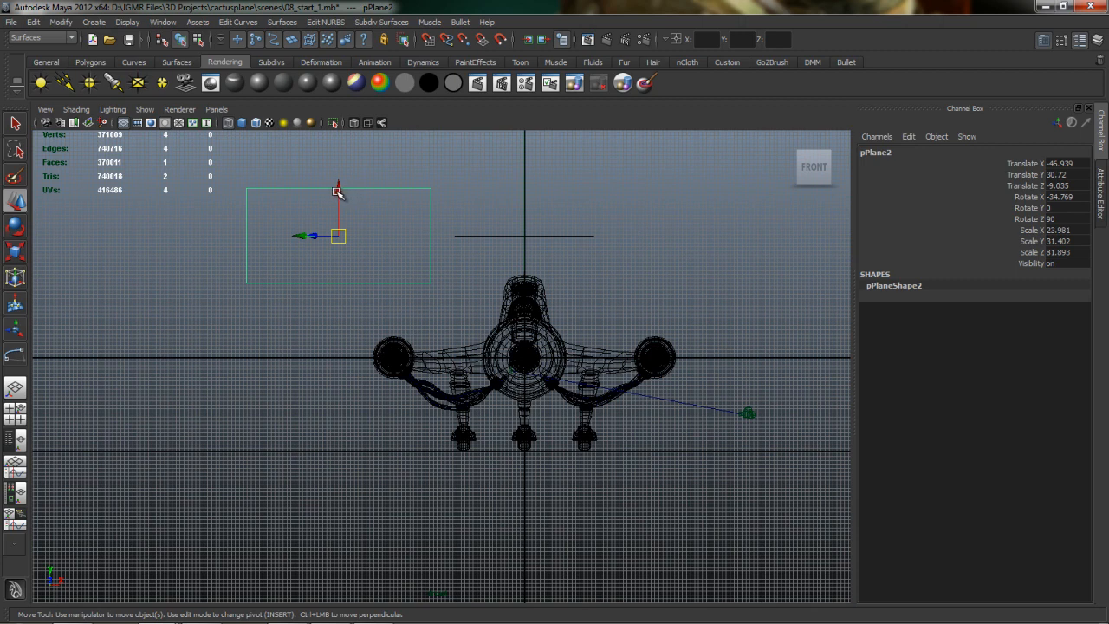
drag(338, 189, 334, 300)
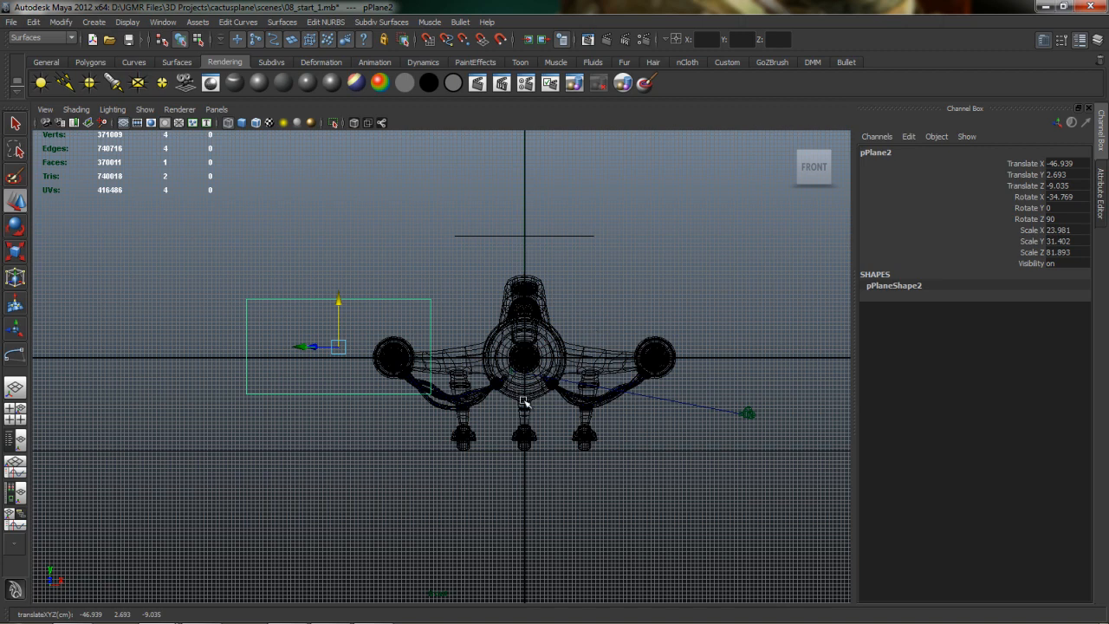
Enlarge the upright plane to about 32 on Scale X and about 97 on Scale Z
key(r)
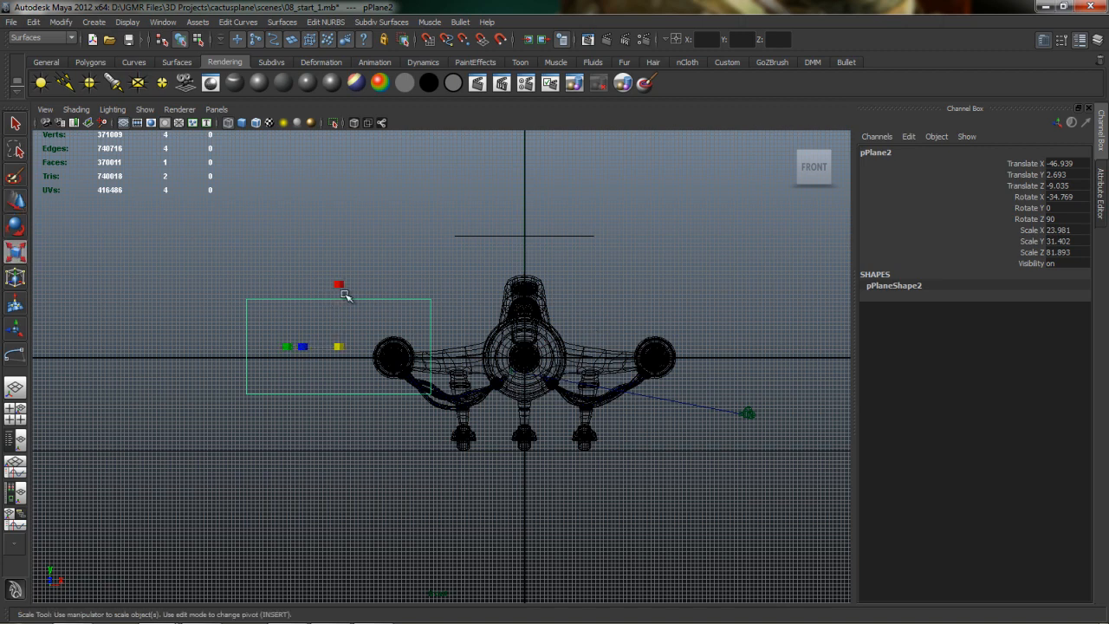
drag(342, 284, 338, 263)
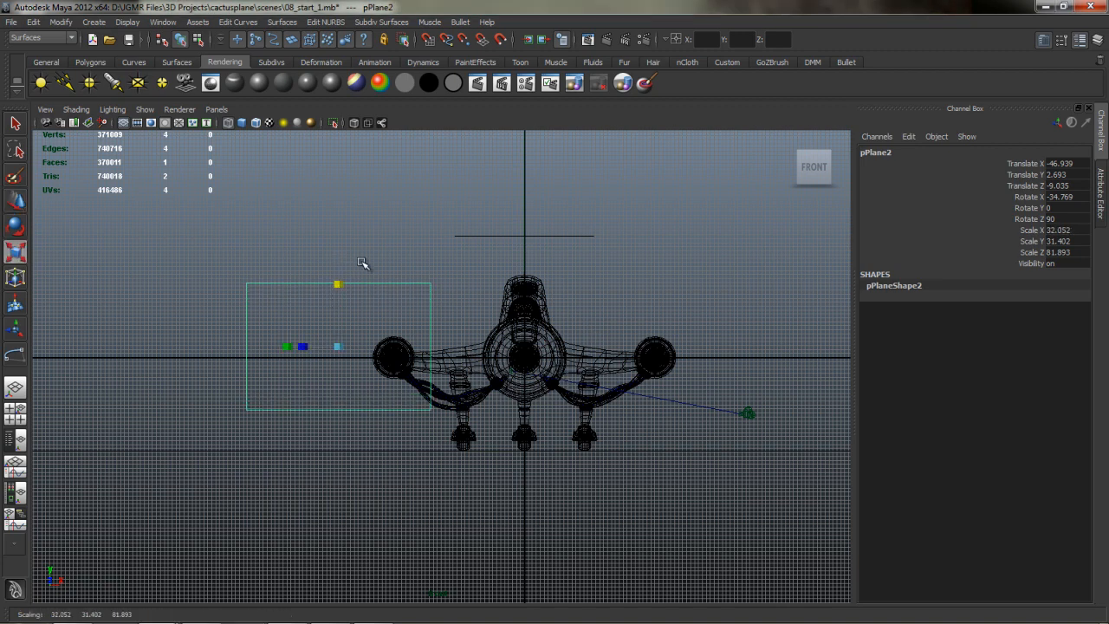
key(space)
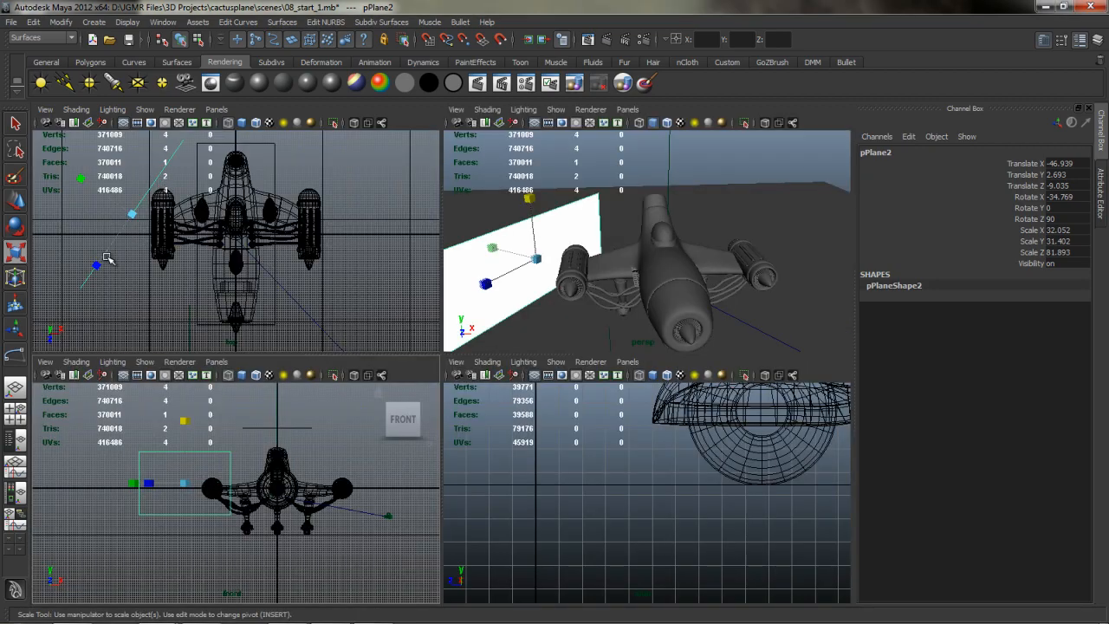
drag(96, 267, 125, 288)
key(space)
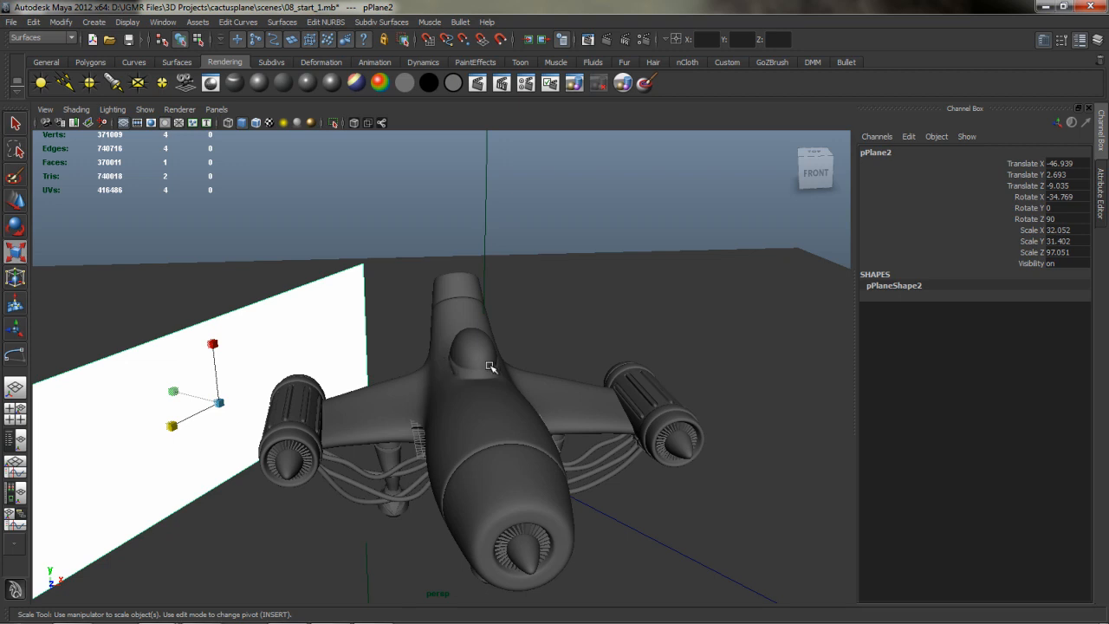
Look through renderCam and slide the upright plane along its length to about X -34.6, Z -26.8
alt+drag(470, 388, 345, 383)
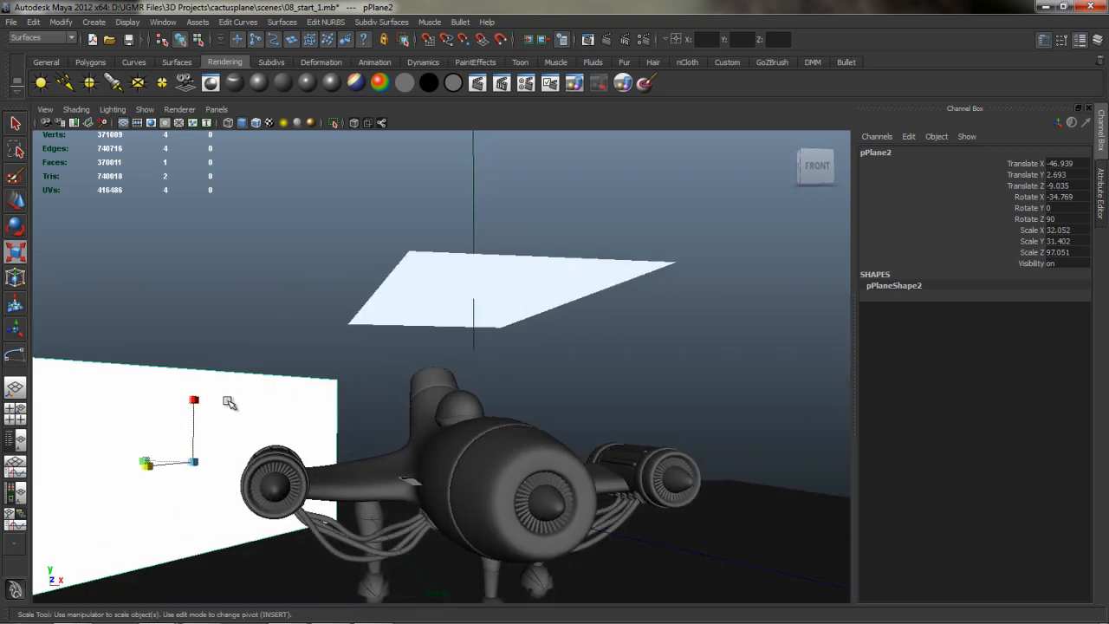
alt+drag(555, 379, 610, 368)
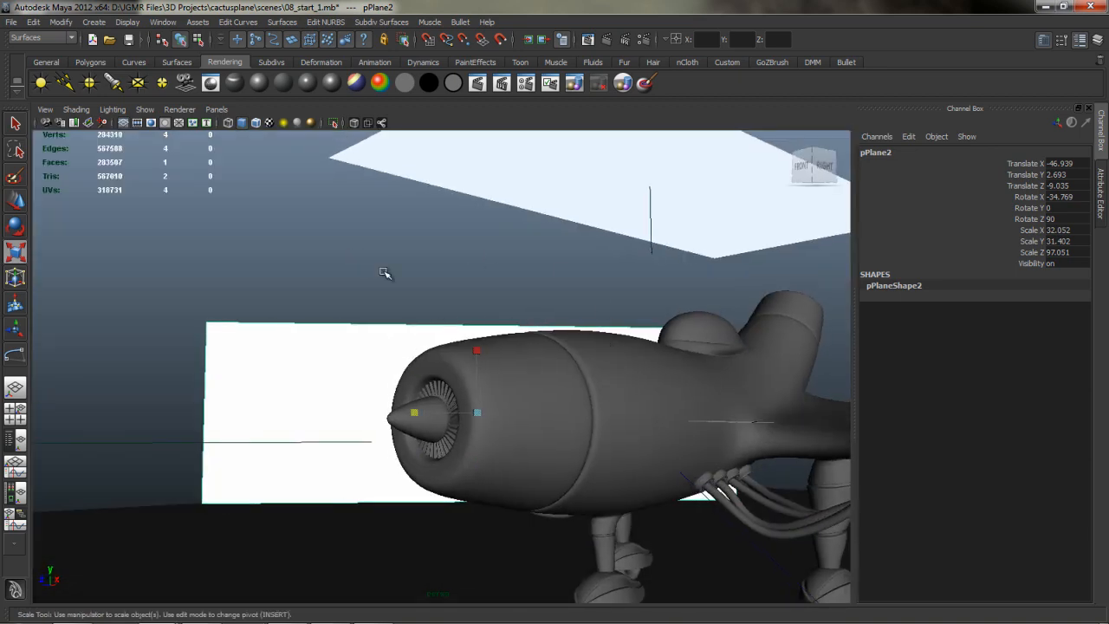
key(space)
click(492, 248)
mouse_move(537, 264)
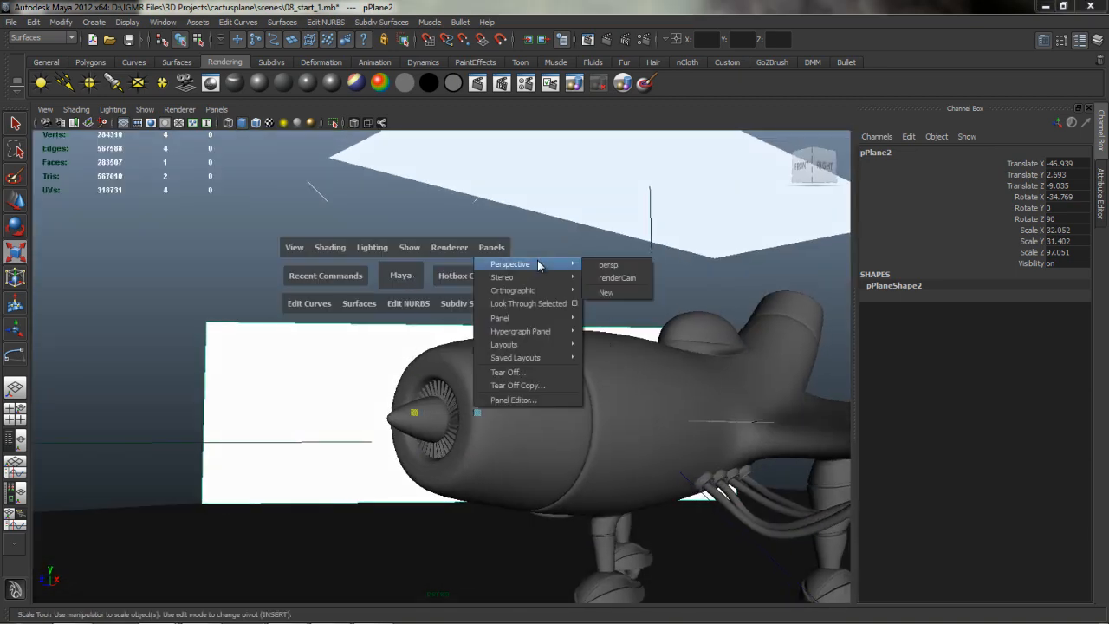
click(615, 277)
key(w)
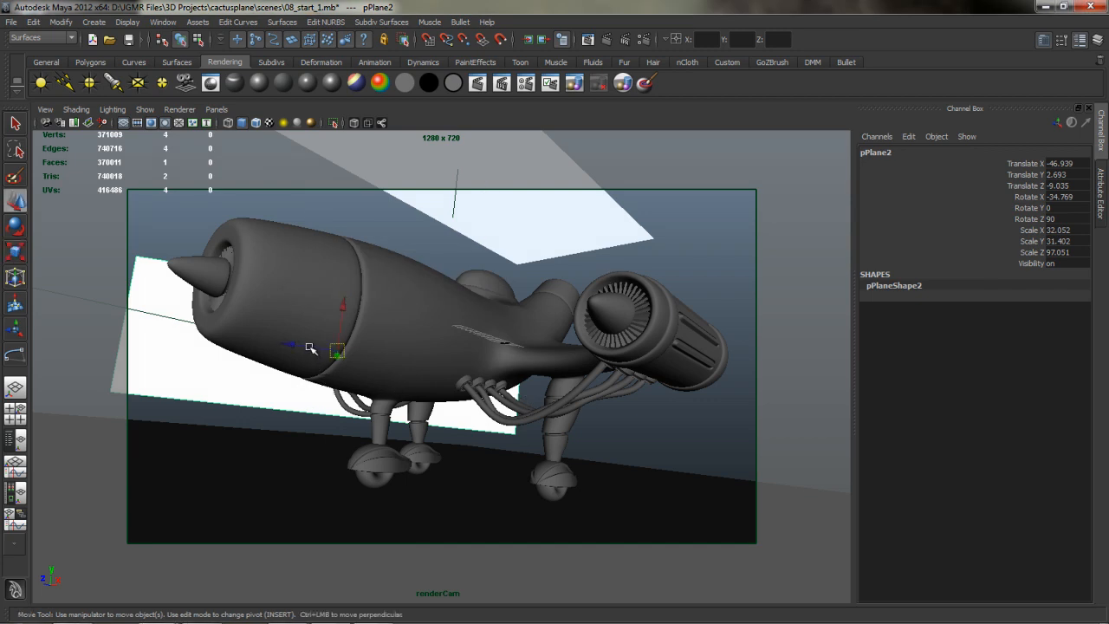
drag(299, 346, 389, 353)
Scale the upright plane to about 41.3 on X and 117.7 on Z, and shift it to about X -31.8, Z -30.9
key(r)
drag(432, 300, 434, 287)
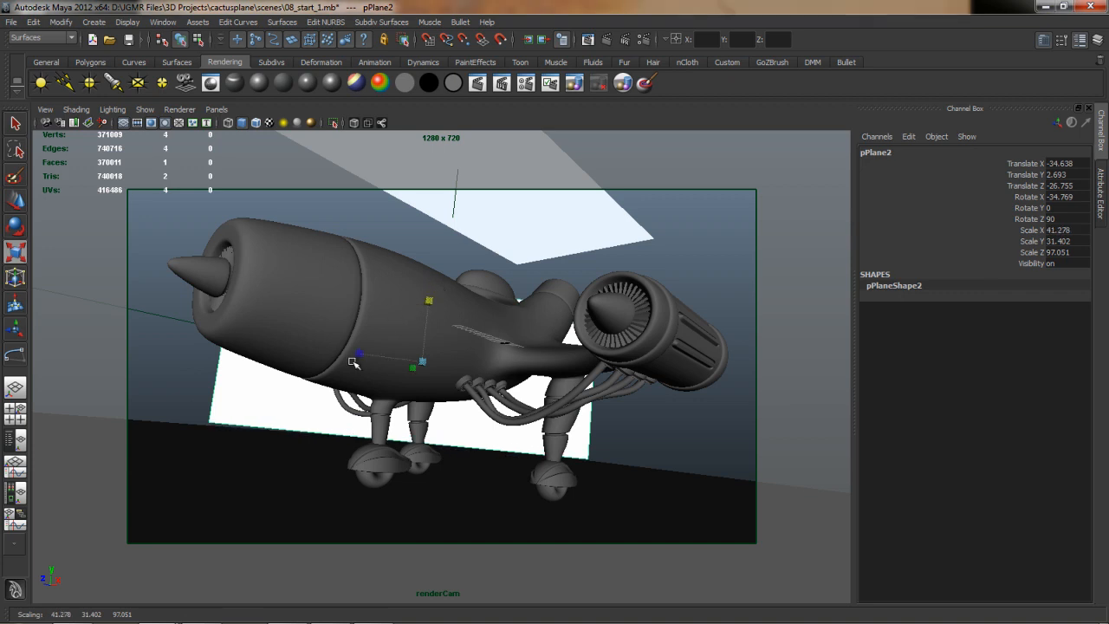
drag(363, 353, 404, 361)
key(w)
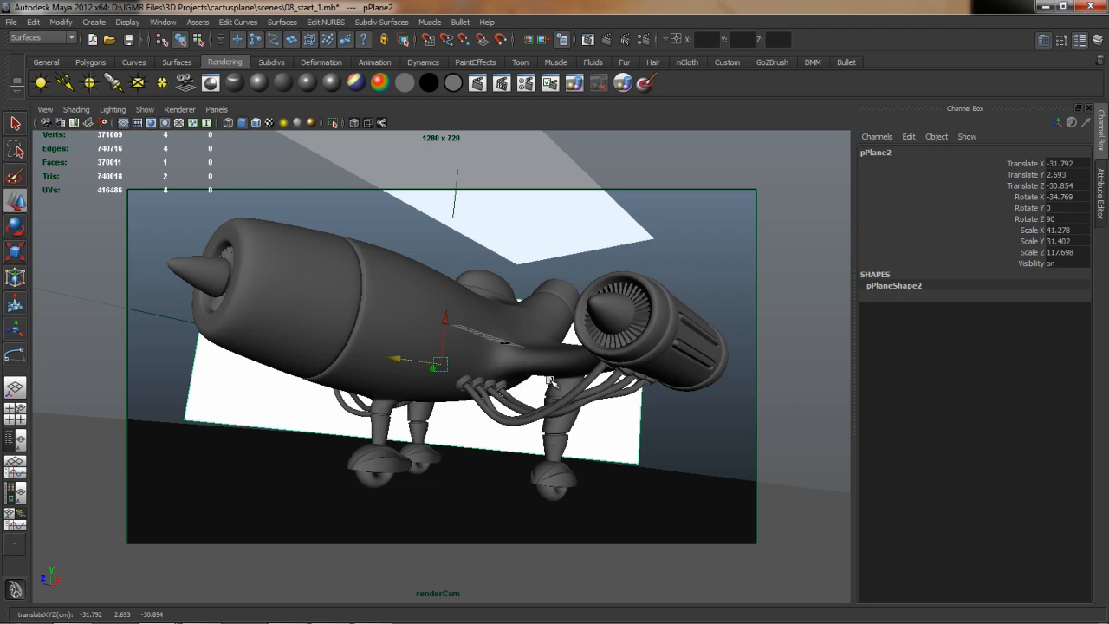
Deselect the plane and render the current frame through renderCam
click(698, 253)
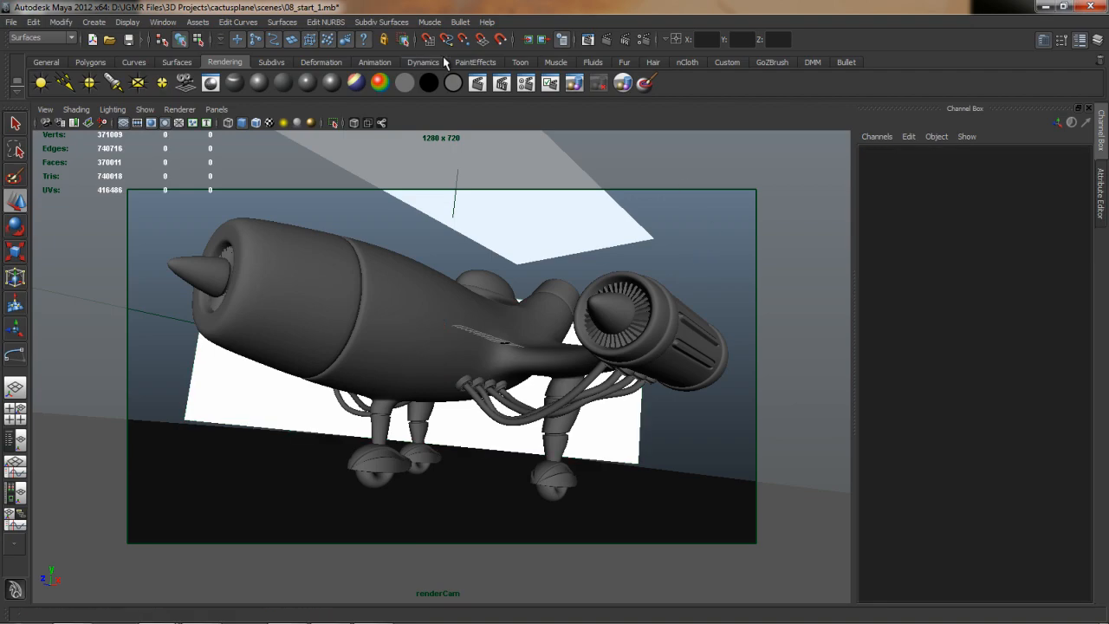
click(614, 41)
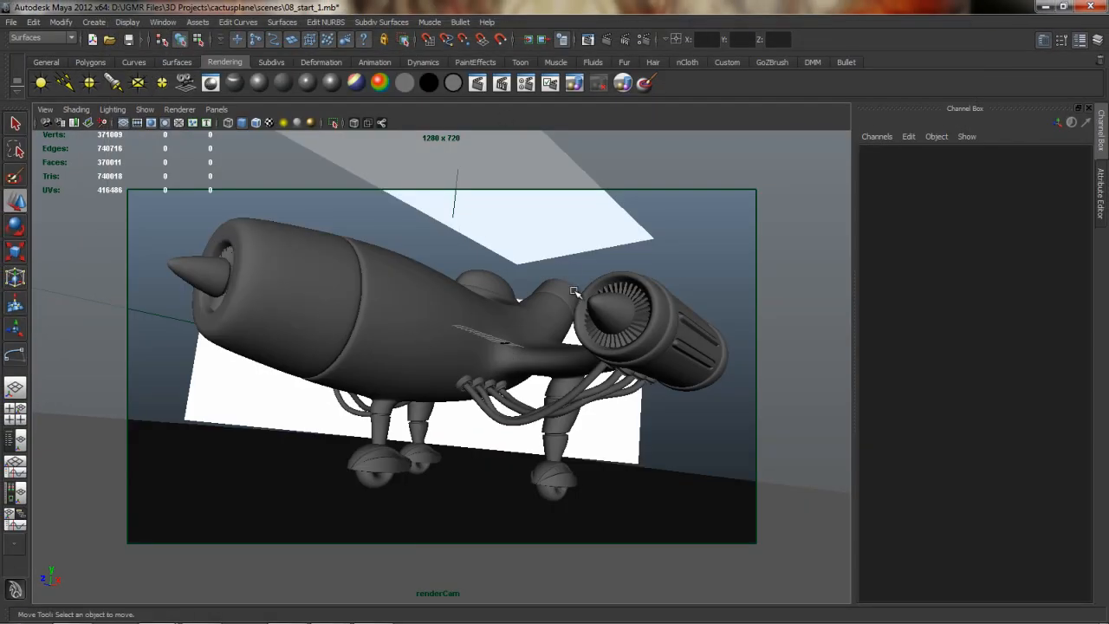
Select all parts of grupoMaestro from fuselajePrincipal to maestroTubos_L, leaving out Suelo, and give them a glossy material
drag(574, 289, 611, 306)
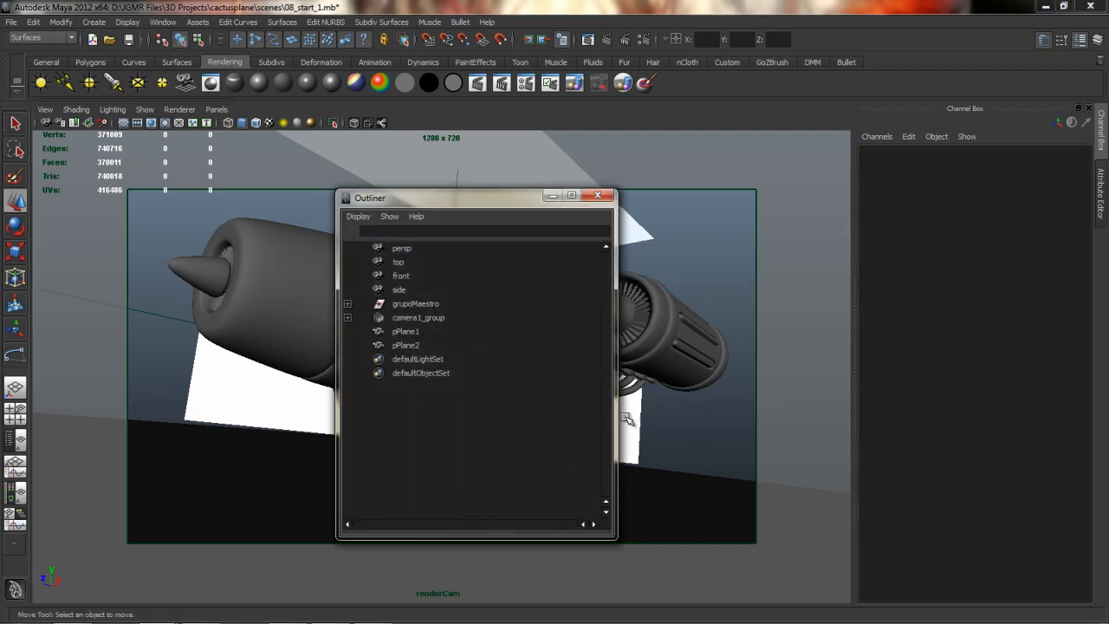
click(409, 309)
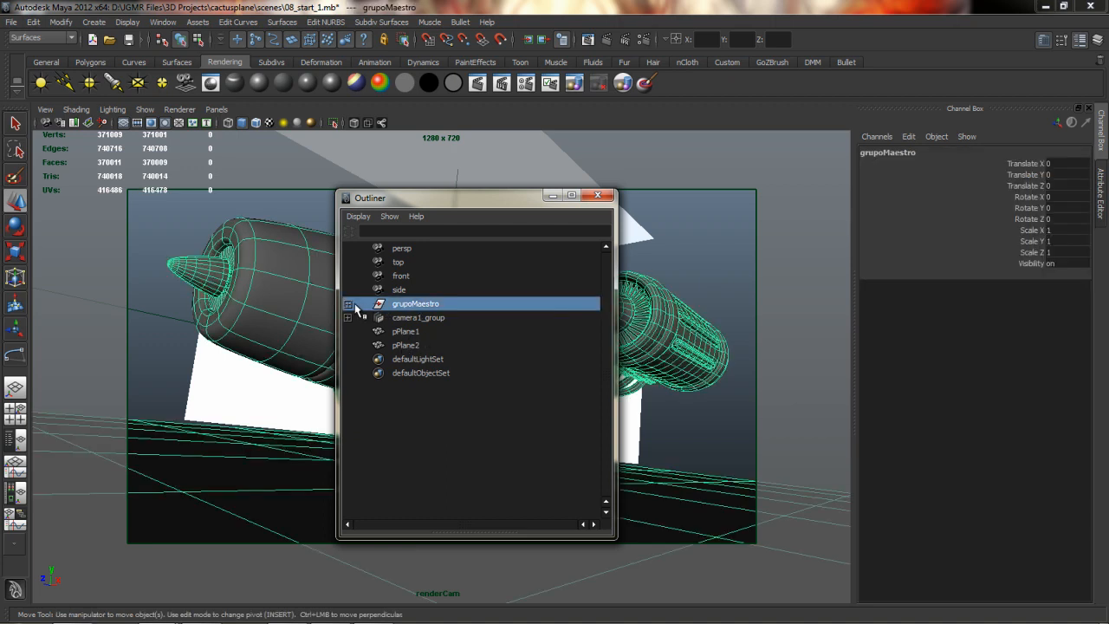
click(348, 304)
click(424, 318)
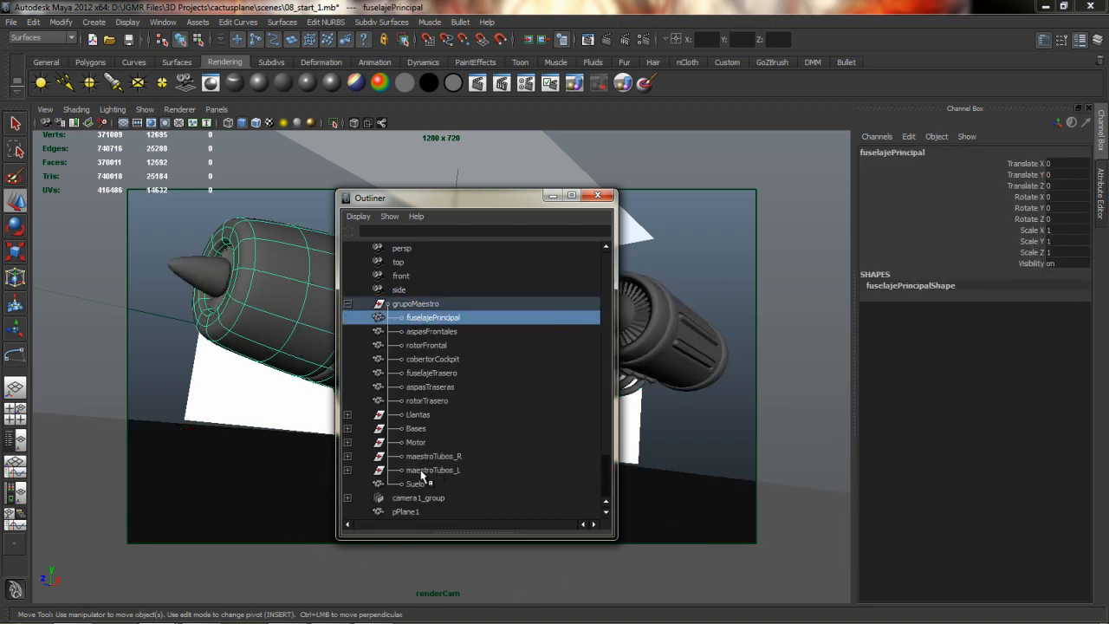
shift+click(421, 472)
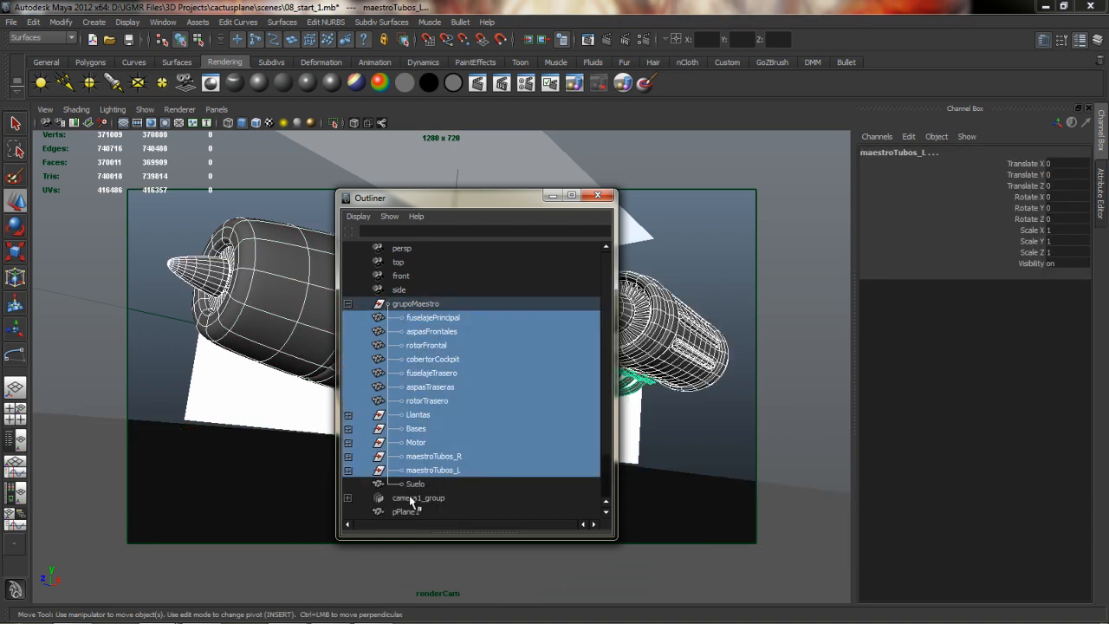
click(597, 195)
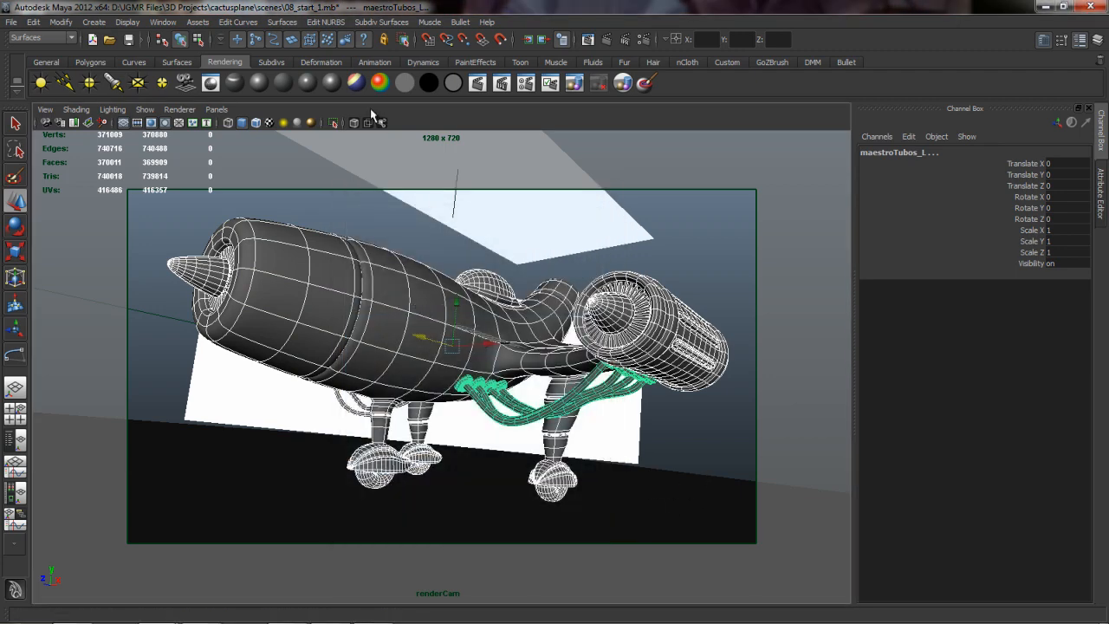
key(ctrl+a)
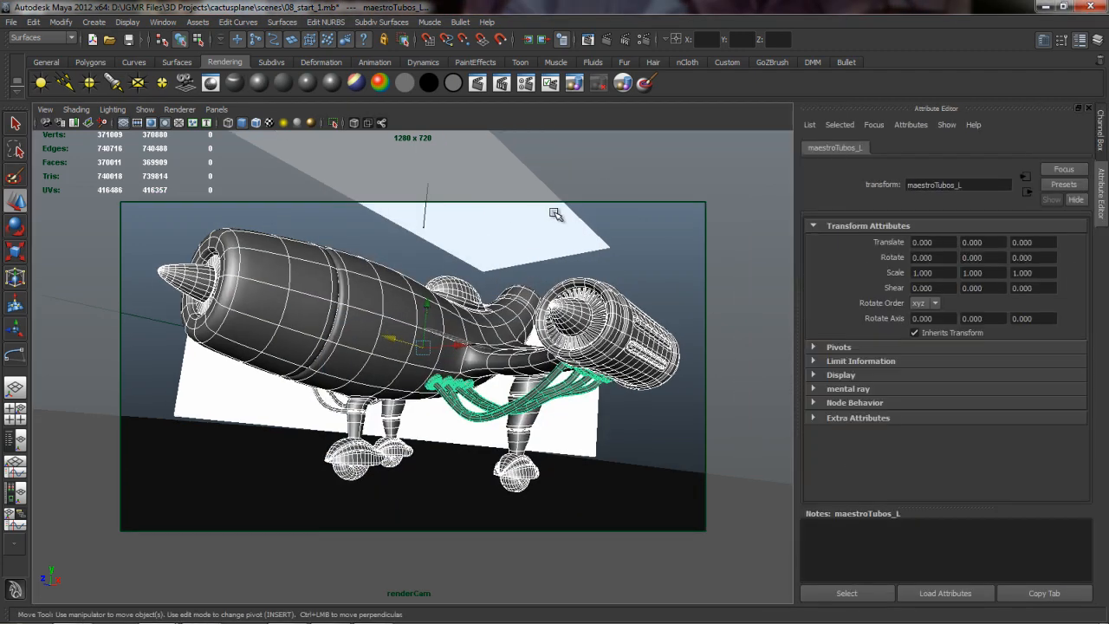
Clear the selection, render the glossy aircraft through renderCam and keep the image in the Render View
click(650, 269)
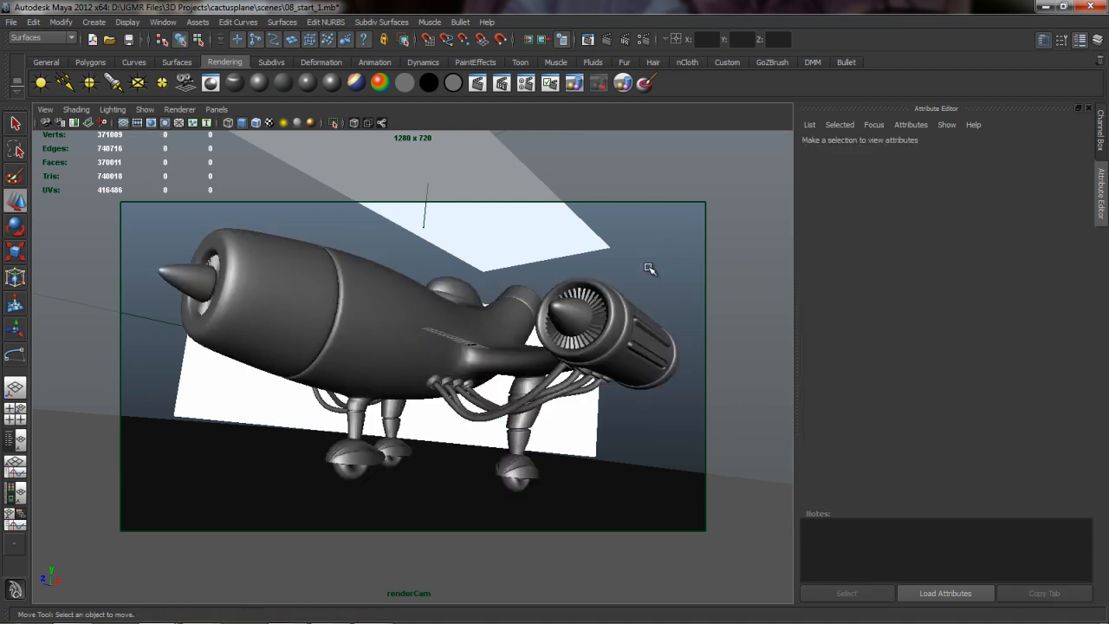
click(608, 40)
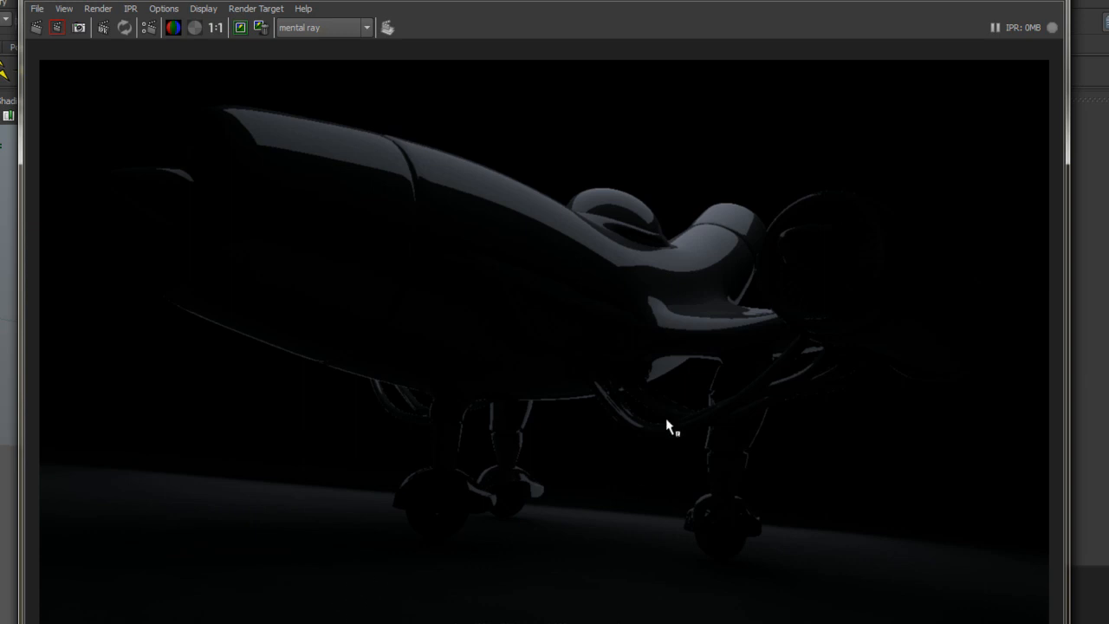
click(241, 27)
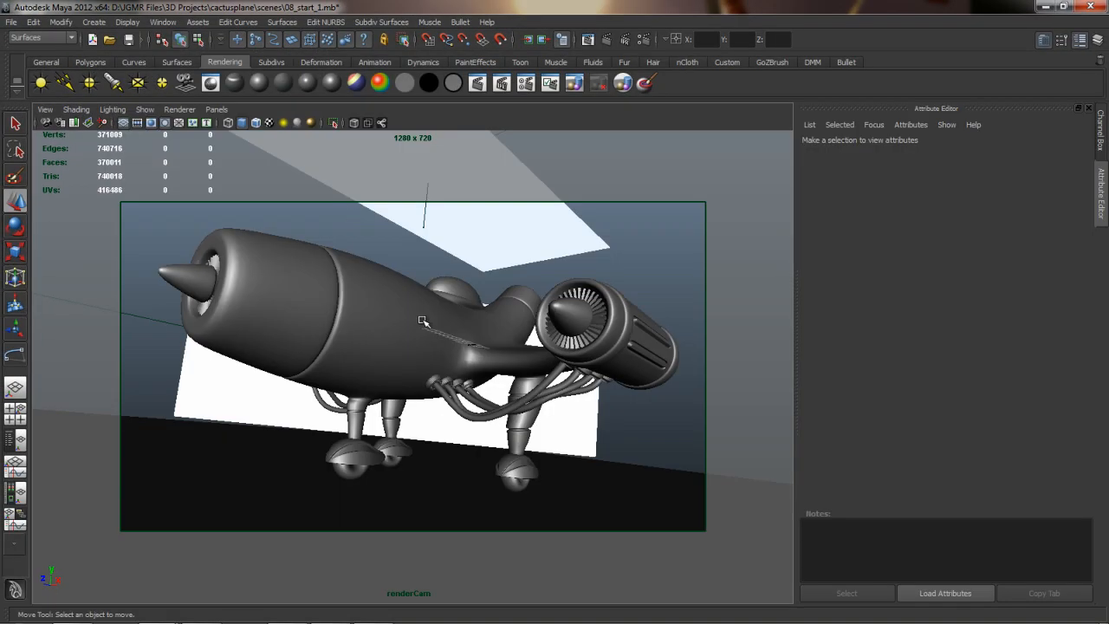
Assign a new Lambert material to the upright plane and raise its incandescence to full white
click(260, 402)
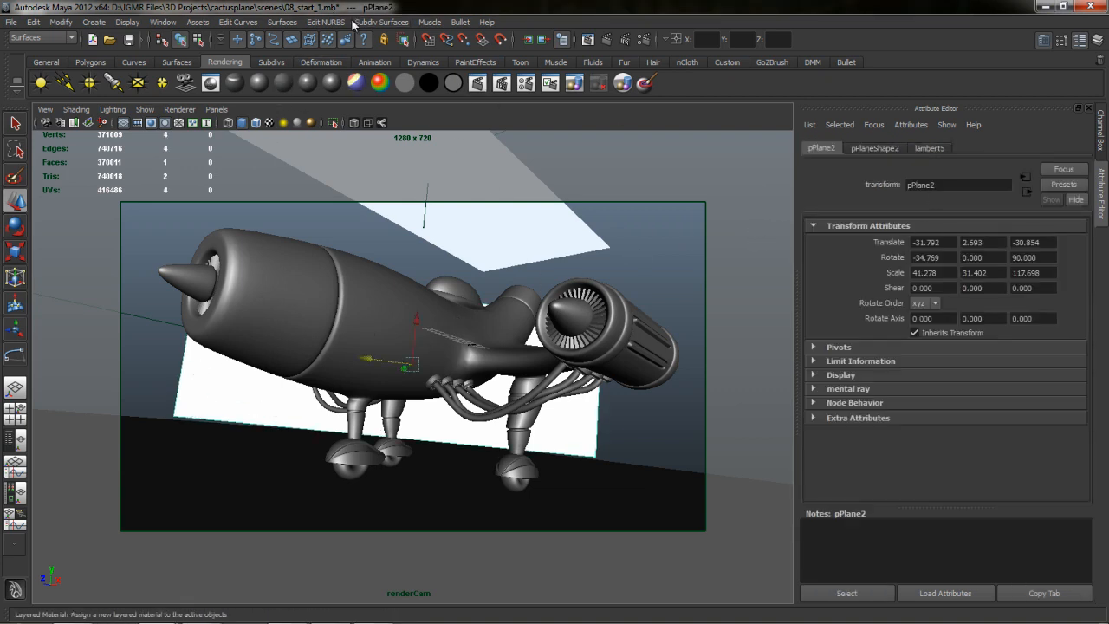
click(285, 84)
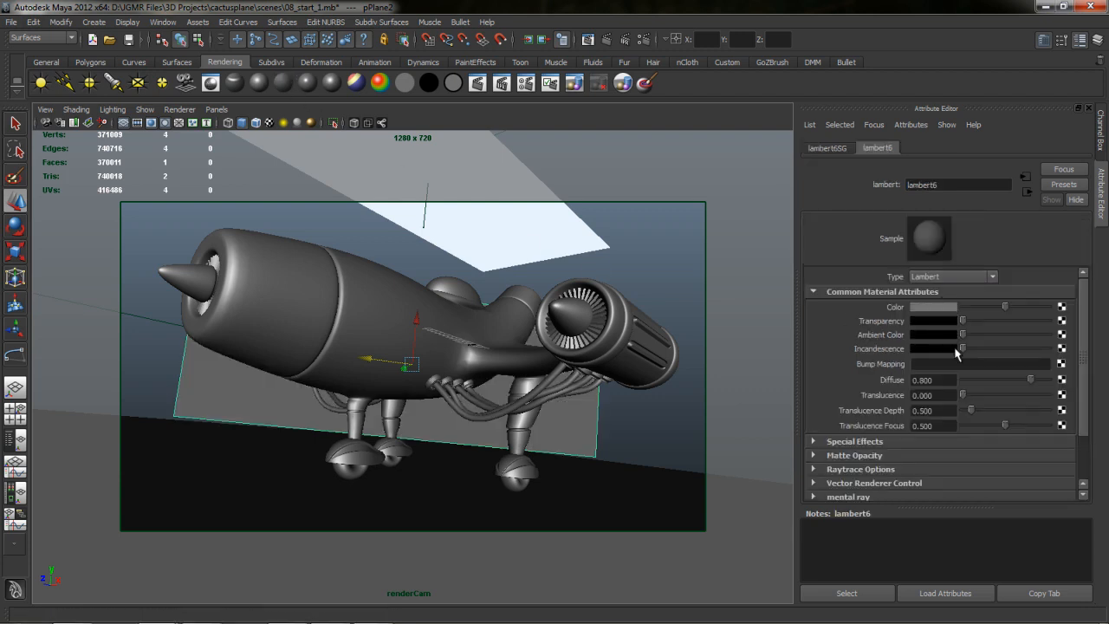
drag(964, 347, 1078, 348)
click(927, 348)
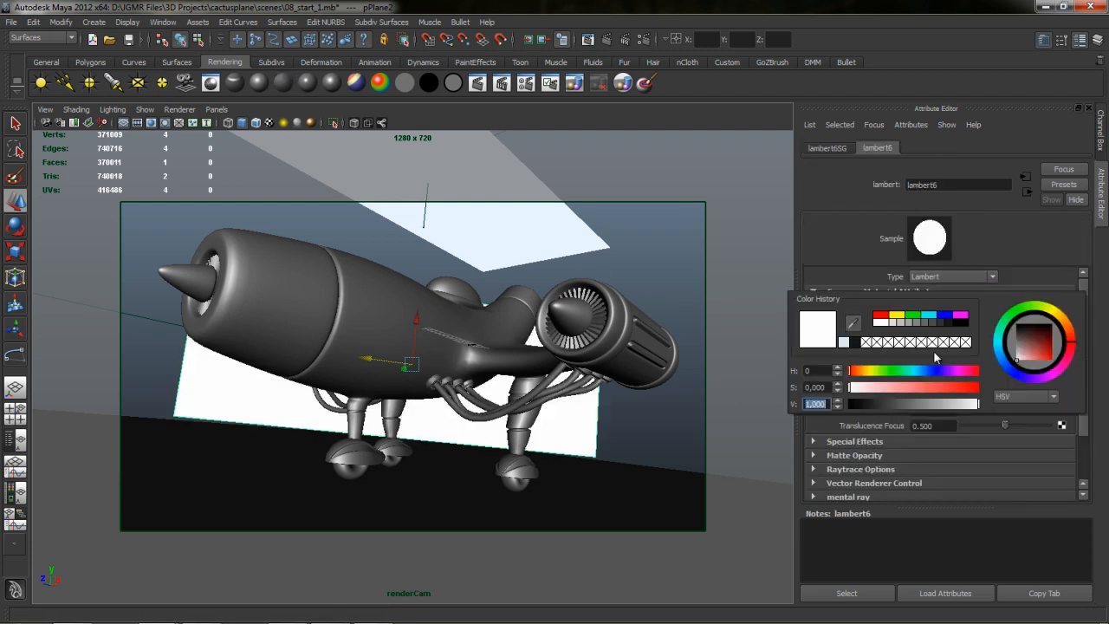
click(808, 371)
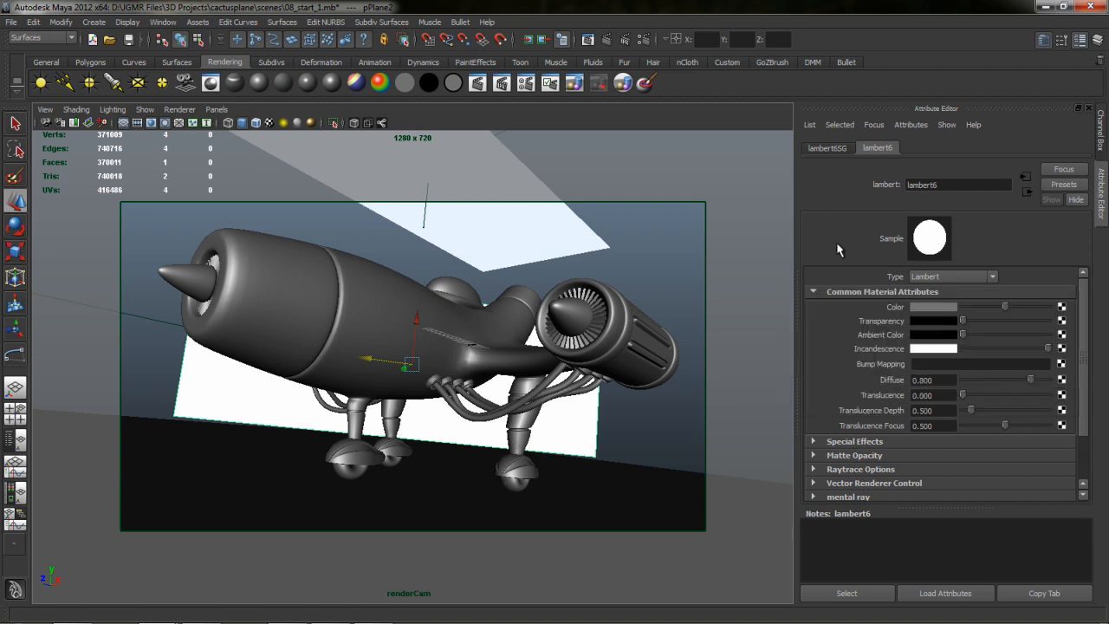
Tint the upright plane's incandescence with hue 20 and saturation 0.12
click(933, 350)
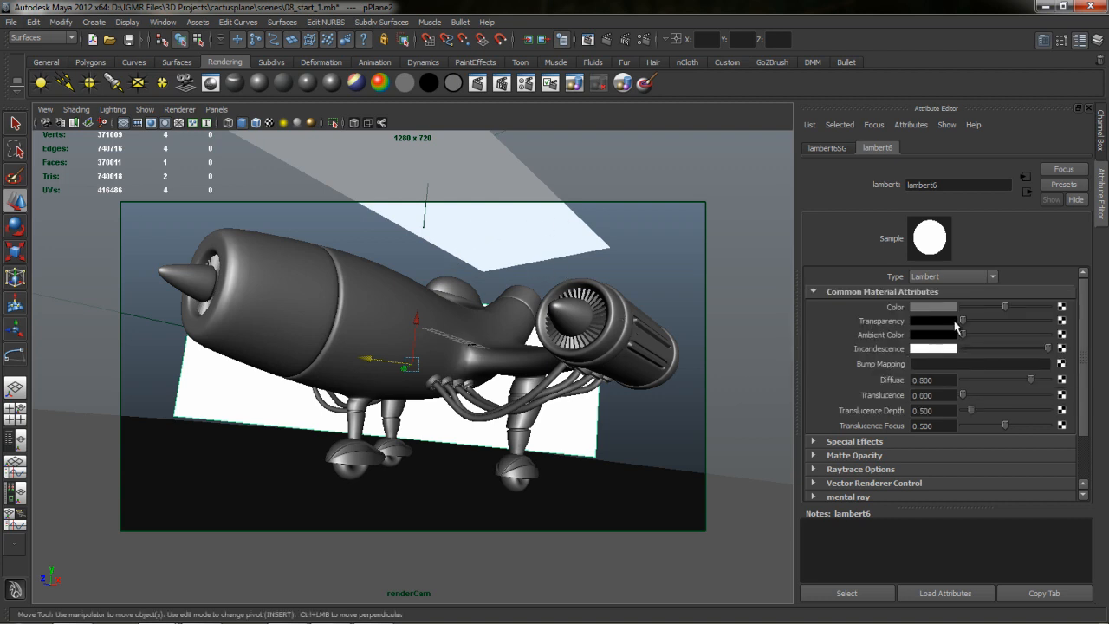
click(934, 350)
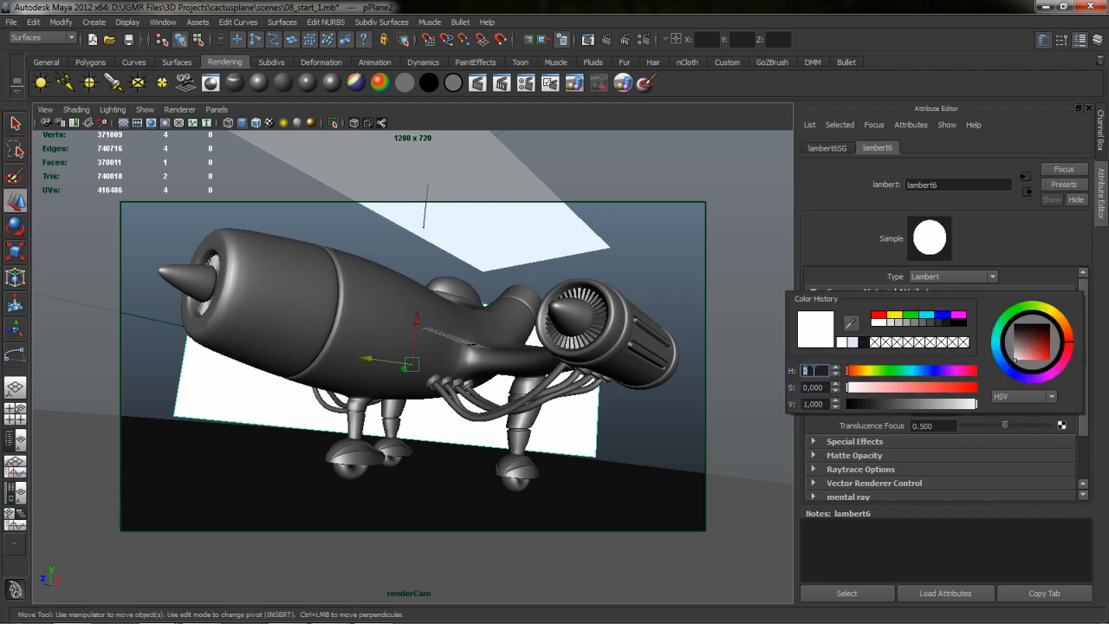
text(20)
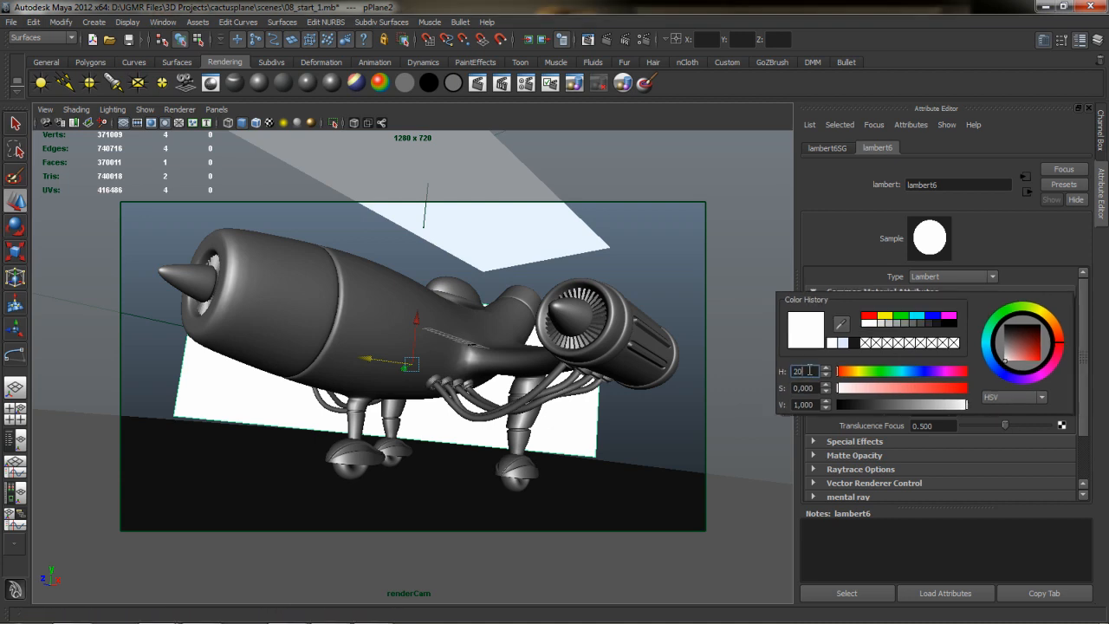
key(Tab)
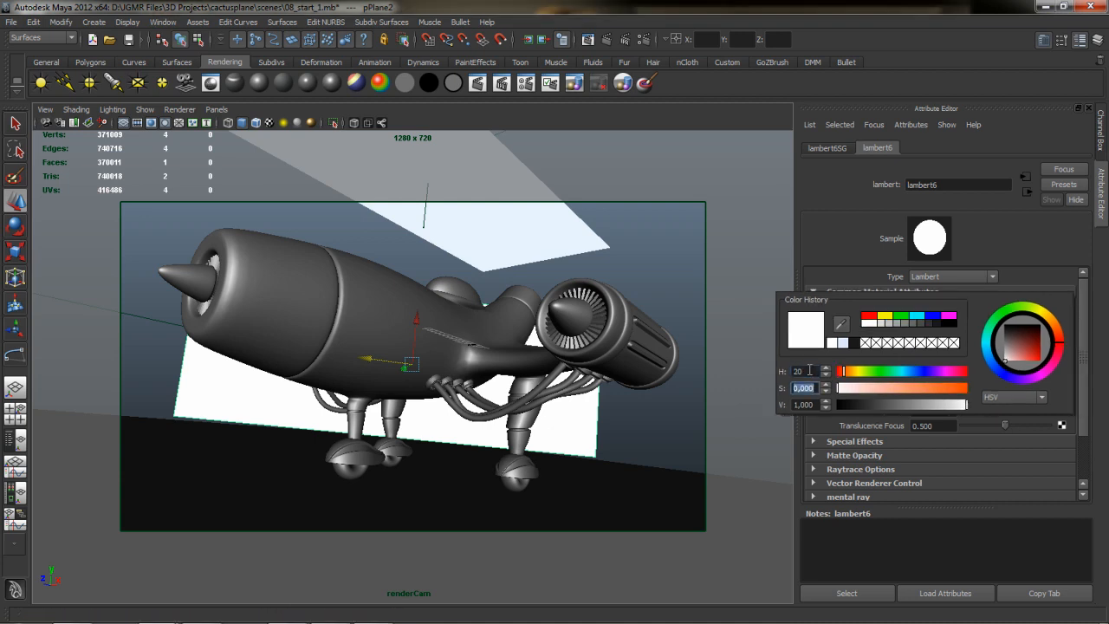
text(0,12)
key(Tab)
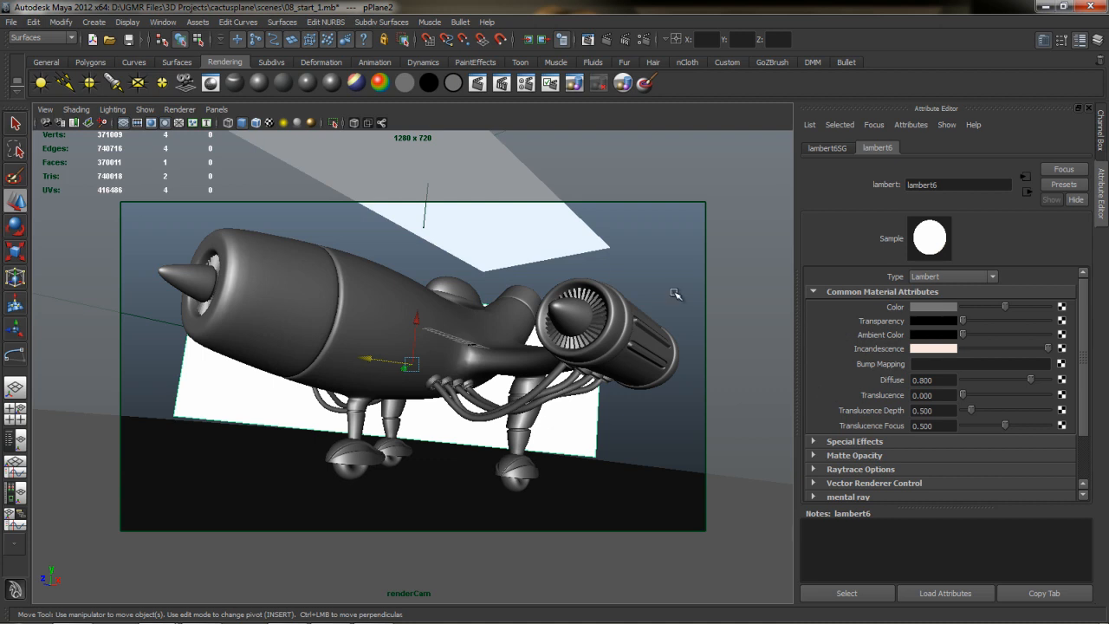
Duplicate the upright plane and place the copy across the aircraft at about X 54.9, Z 30.4, rotated to about 141 degrees
click(635, 249)
click(238, 391)
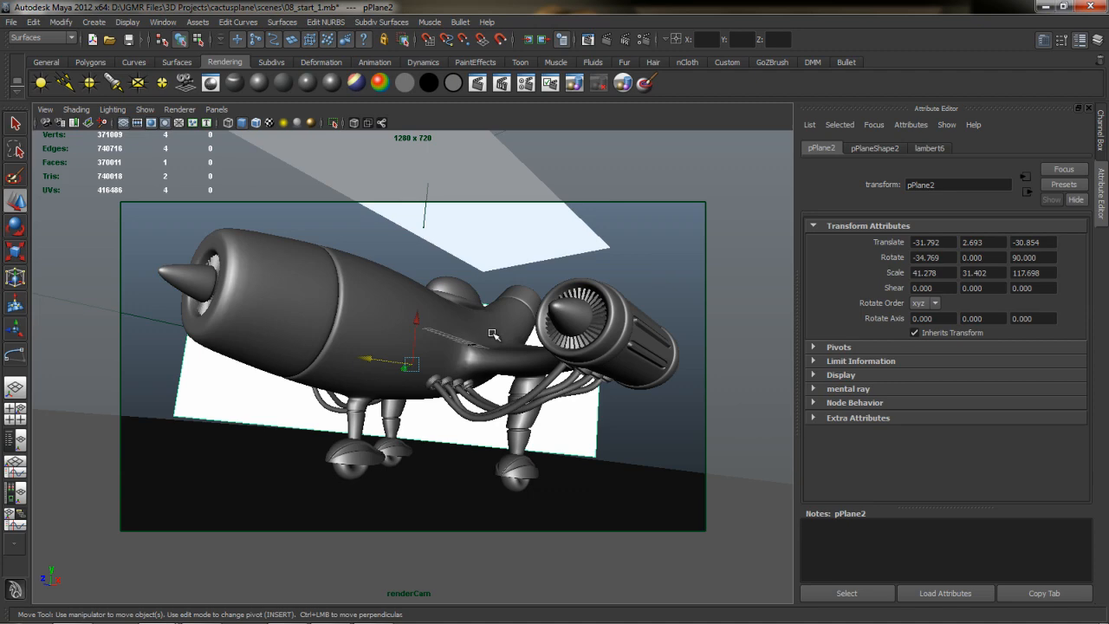
key(space)
drag(505, 337, 572, 325)
alt+right_drag(555, 325, 516, 327)
alt+drag(517, 327, 436, 340)
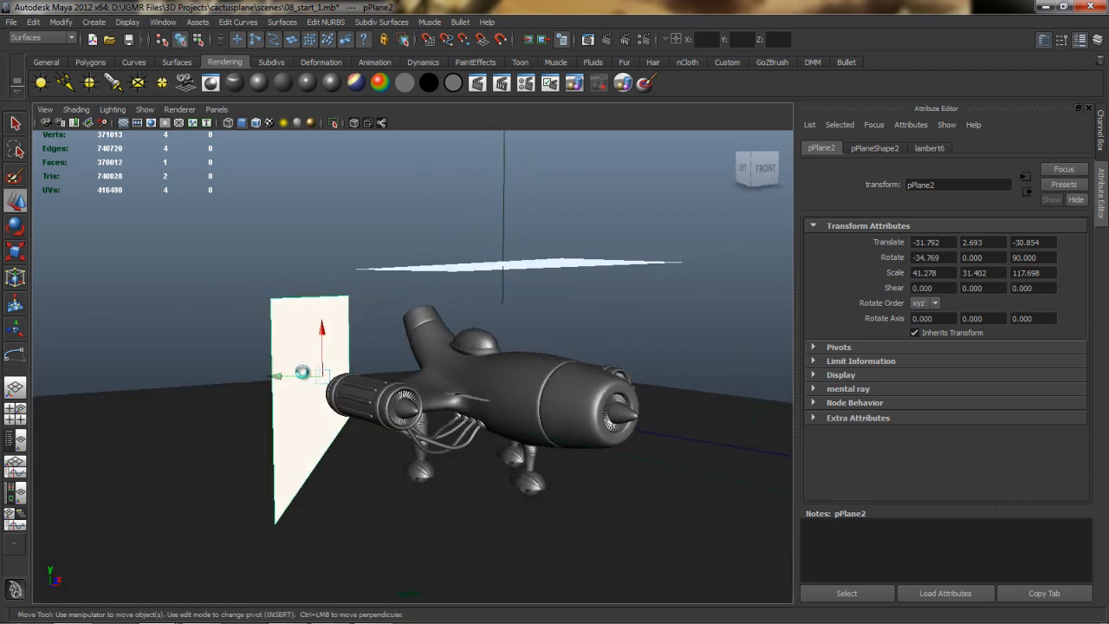
key(ctrl+d)
drag(295, 376, 661, 376)
alt+drag(661, 376, 477, 310)
key(r)
key(e)
key(w)
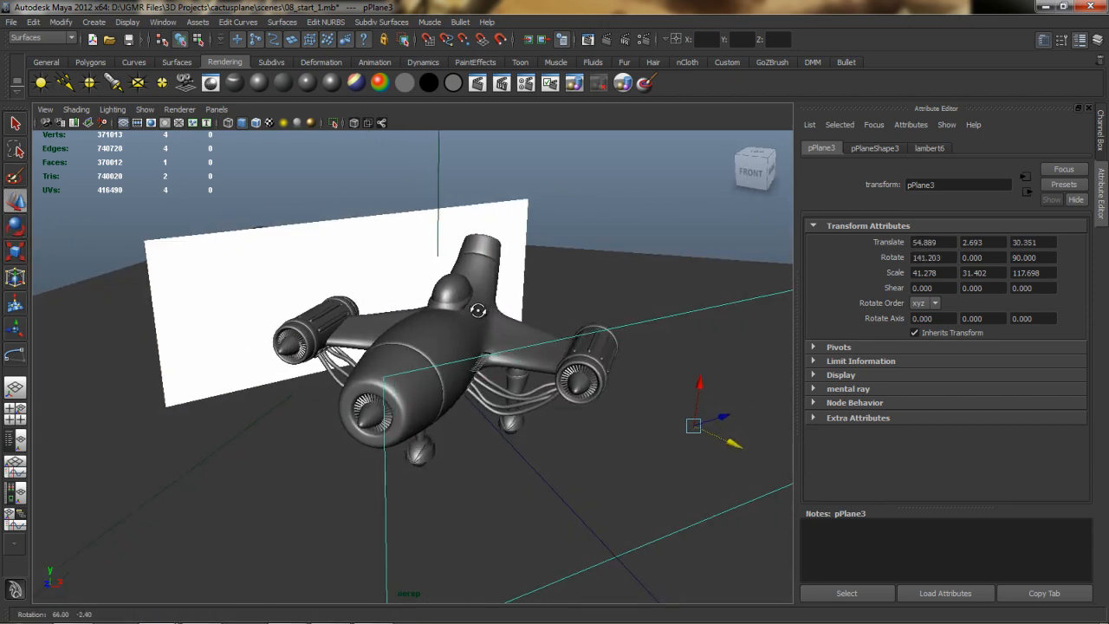
Look through renderCam and render the aircraft lit by the overhead plane and both side planes
key(space)
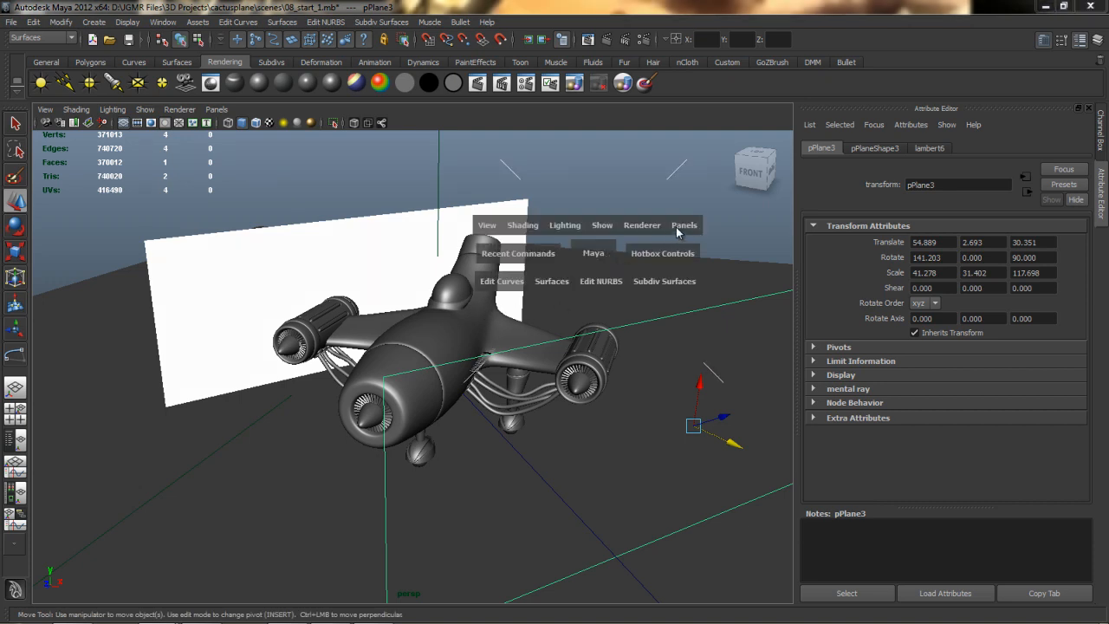
drag(678, 232, 809, 252)
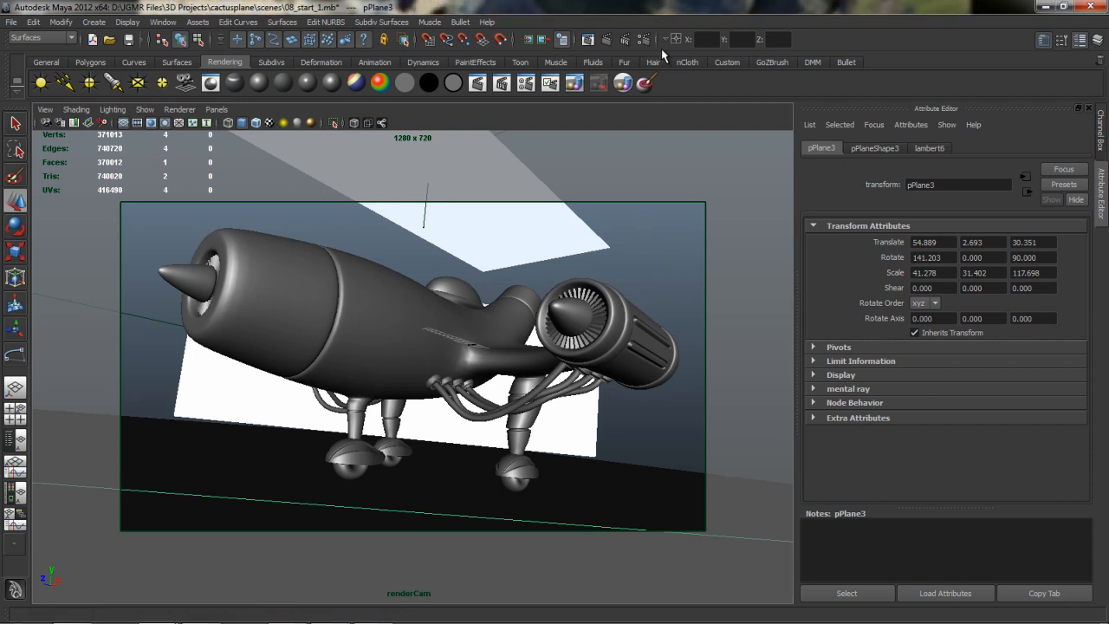
click(607, 38)
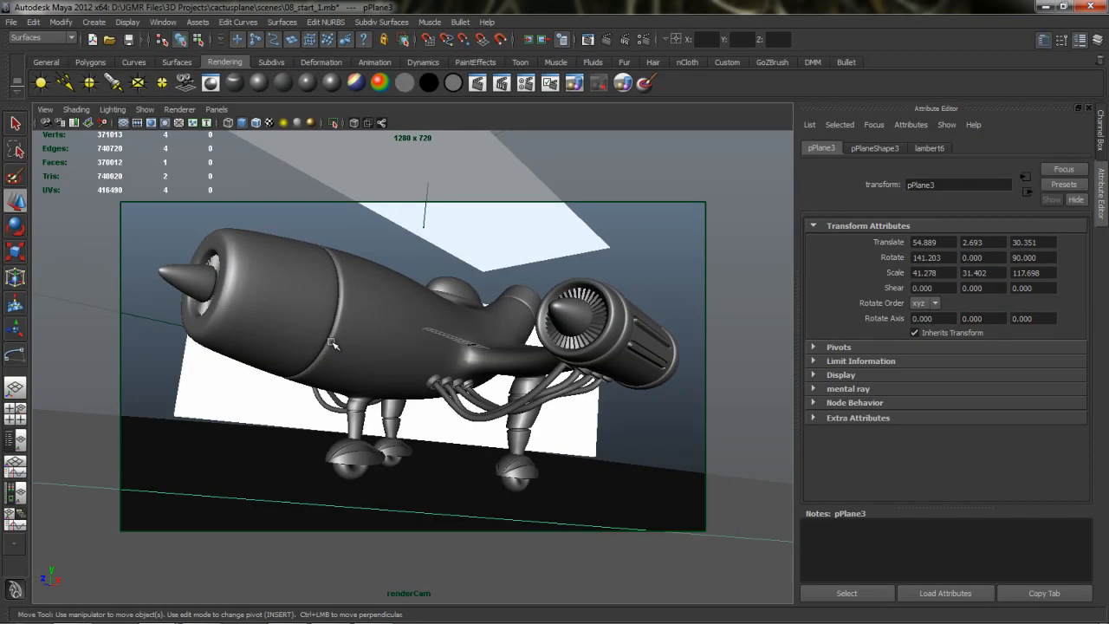
Raise the incandescence colour's brightness value on the overhead plane's material and on the material shared by the side planes
key(space)
click(413, 347)
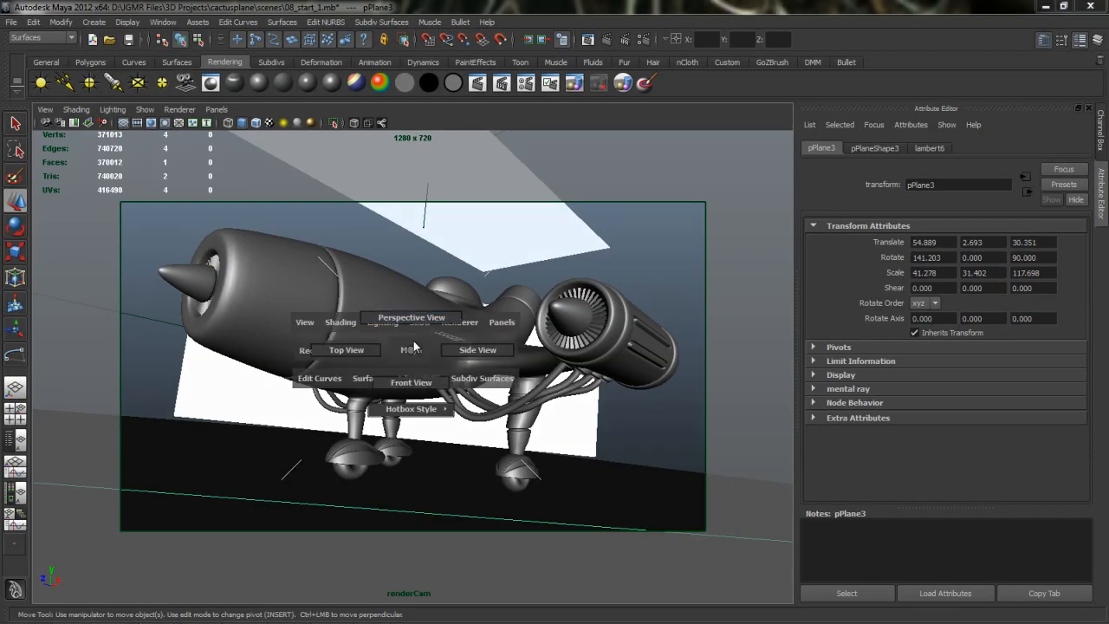
drag(413, 346, 446, 305)
click(453, 220)
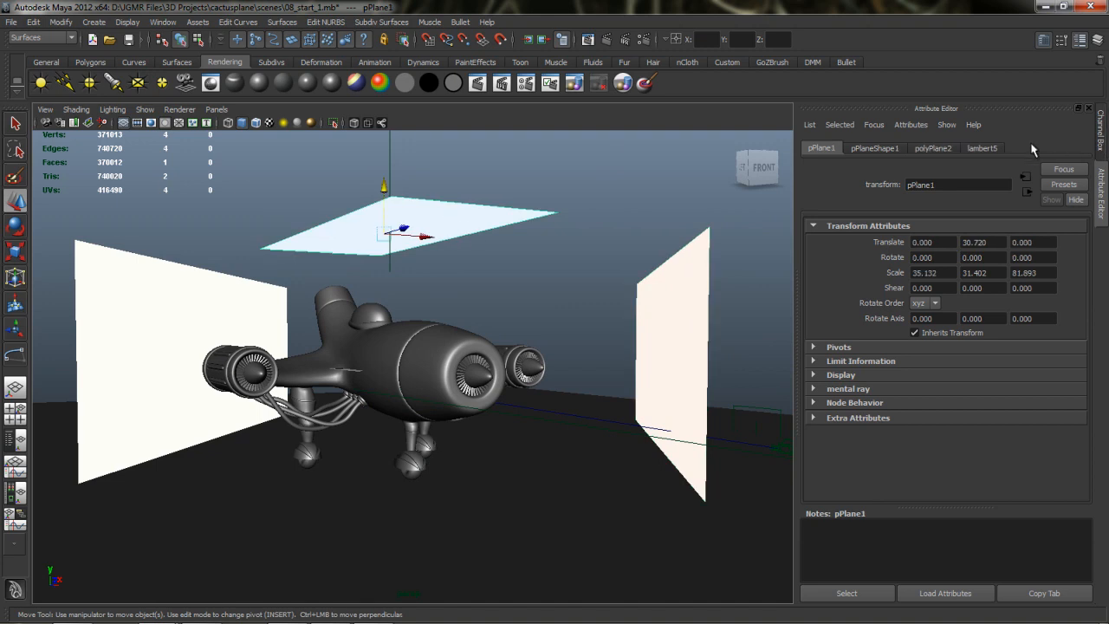
click(983, 149)
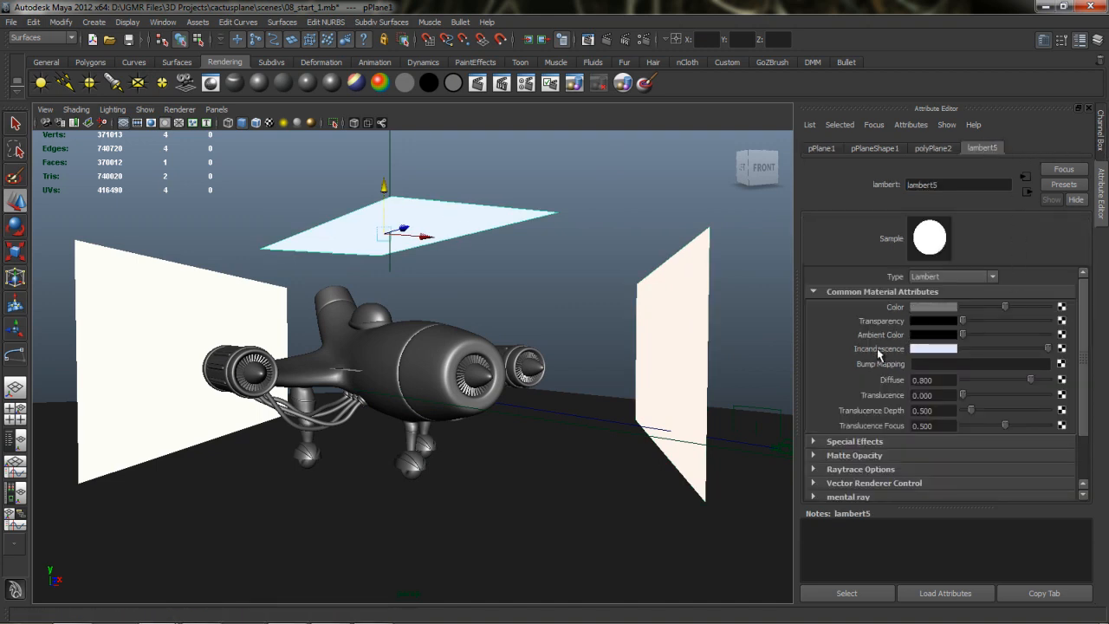
click(932, 349)
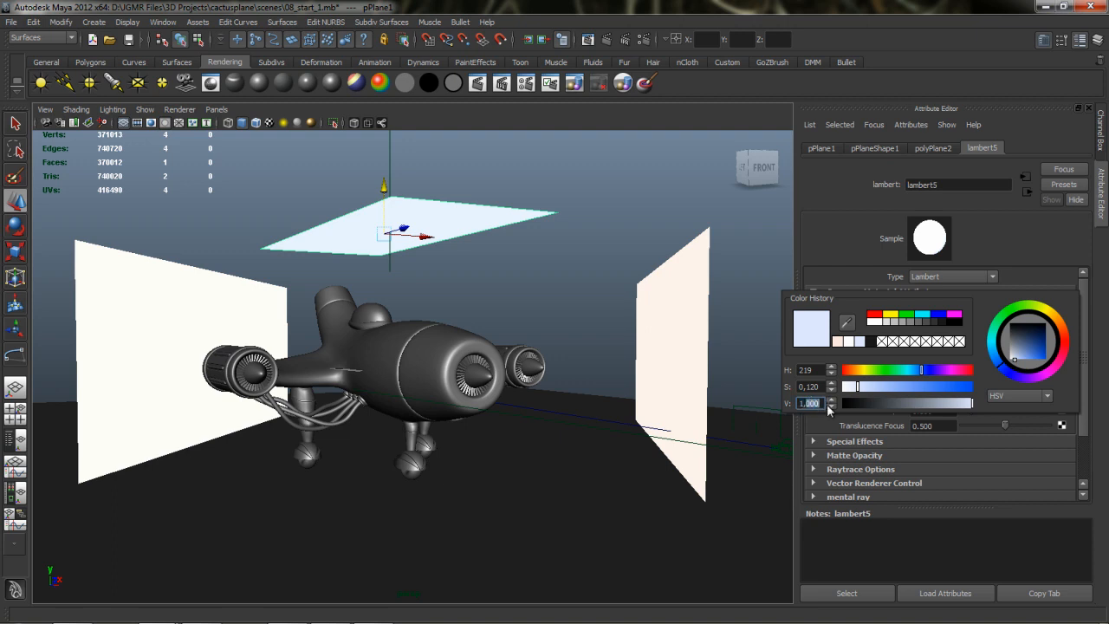
click(193, 310)
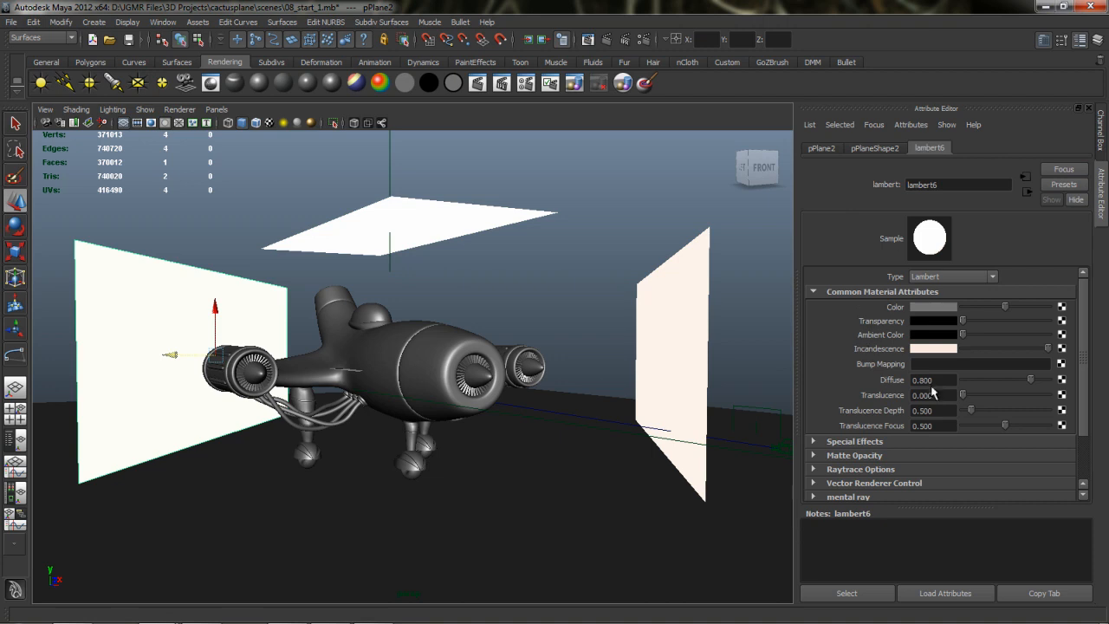
click(929, 349)
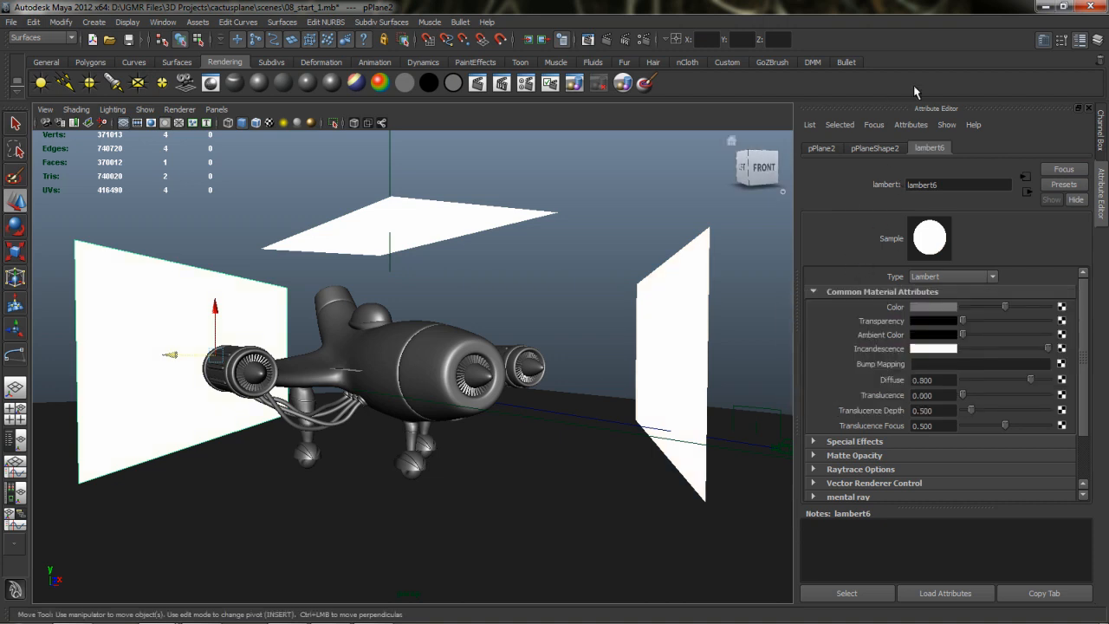
Render the aircraft through renderCam with the brighter planes, compare it with the earlier images and keep it in the Render View
key(space)
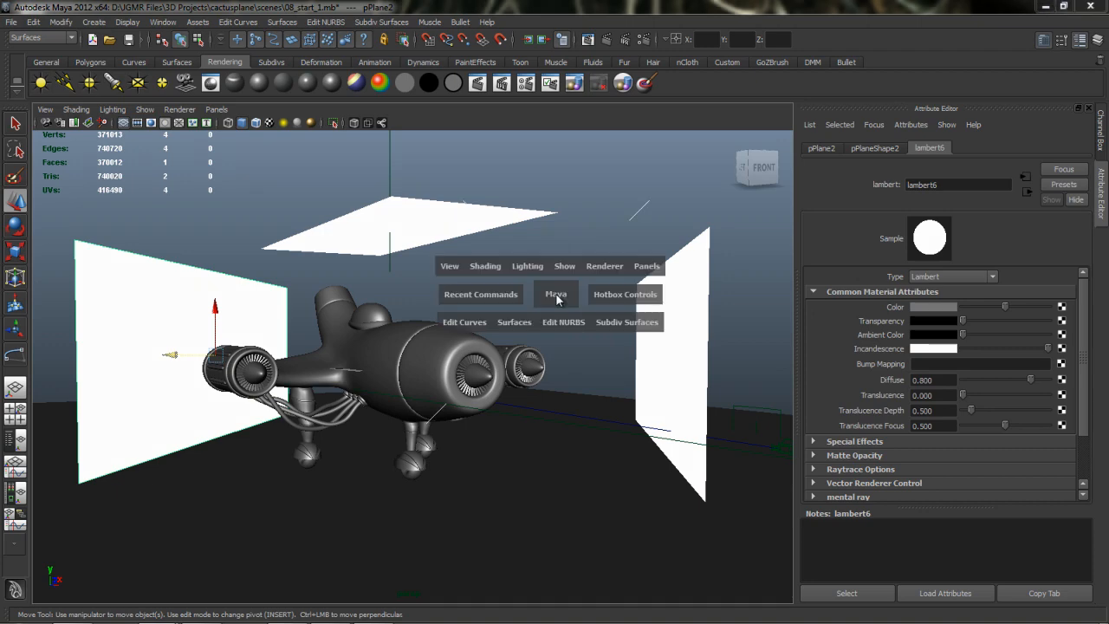
drag(648, 266, 773, 296)
click(754, 260)
click(605, 39)
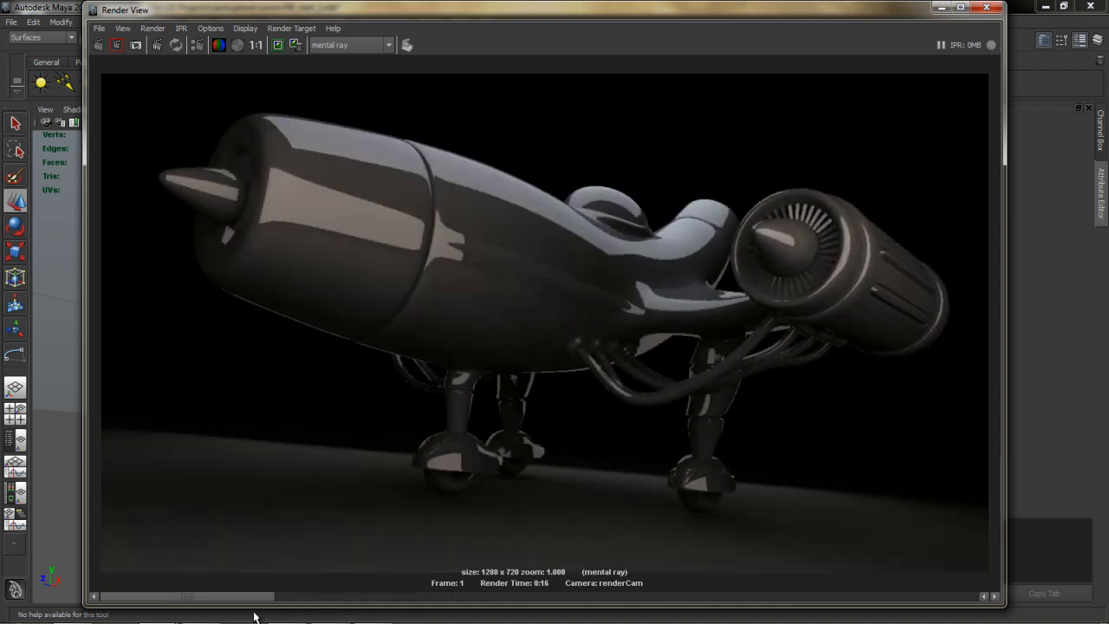
mouse_move(254, 616)
mouse_down()
mouse_move(330, 620)
mouse_move(271, 616)
mouse_up()
click(278, 46)
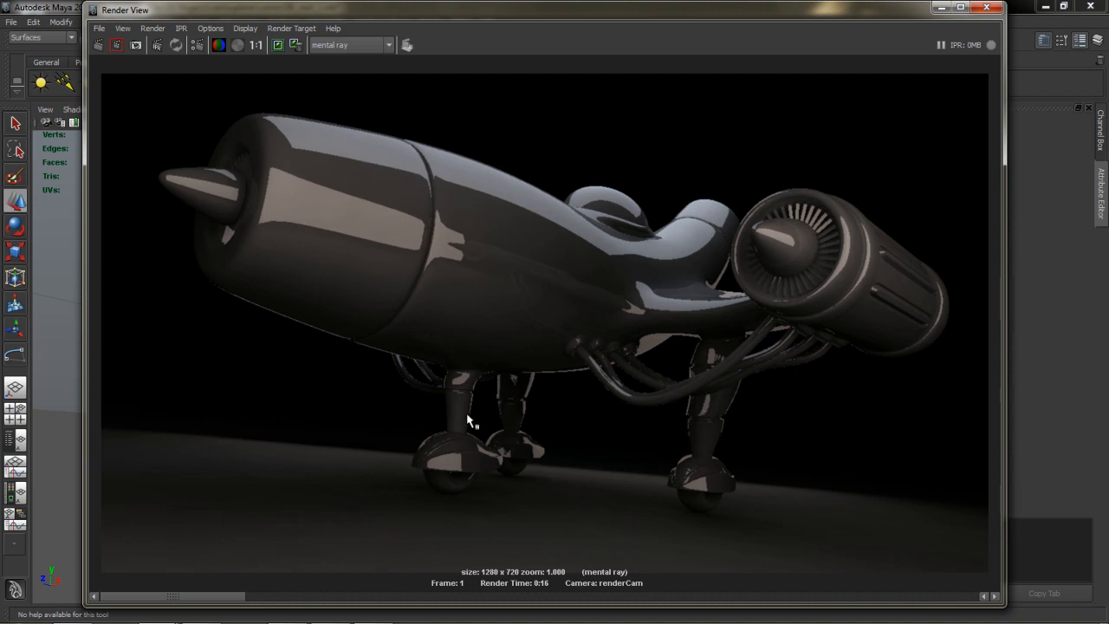
Examine the landing legs in the render close up, restore the image to actual size and close the Render View
alt+right_drag(679, 446, 782, 421)
alt+middle_drag(667, 442, 534, 375)
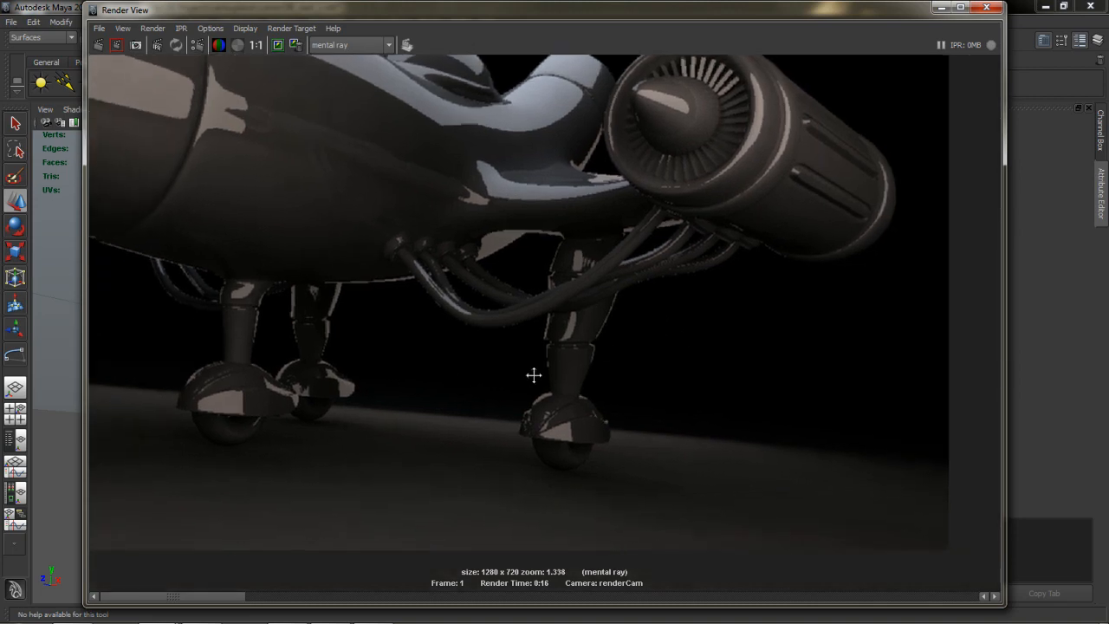
alt+right_drag(534, 375, 778, 395)
alt+middle_drag(582, 391, 595, 315)
alt+right_drag(641, 329, 877, 345)
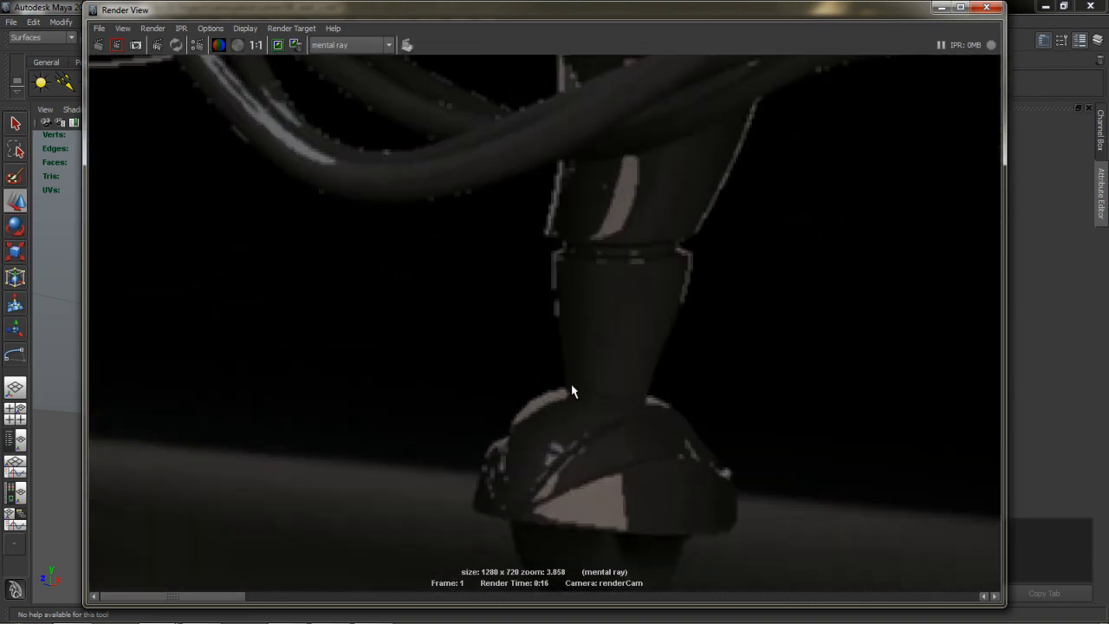
alt+right_drag(572, 391, 710, 376)
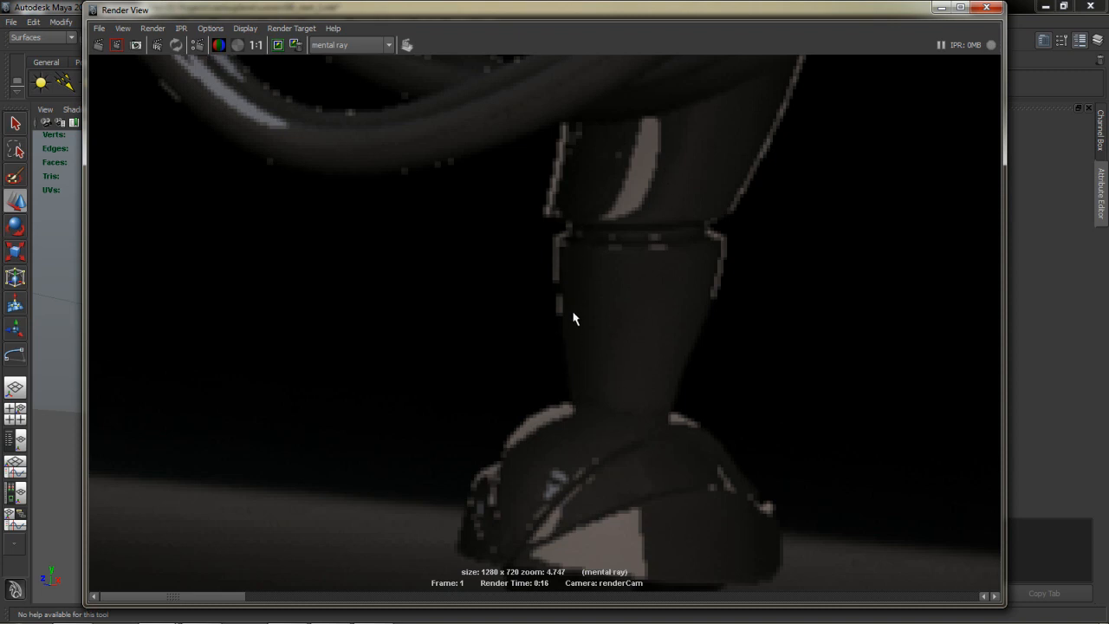
click(256, 45)
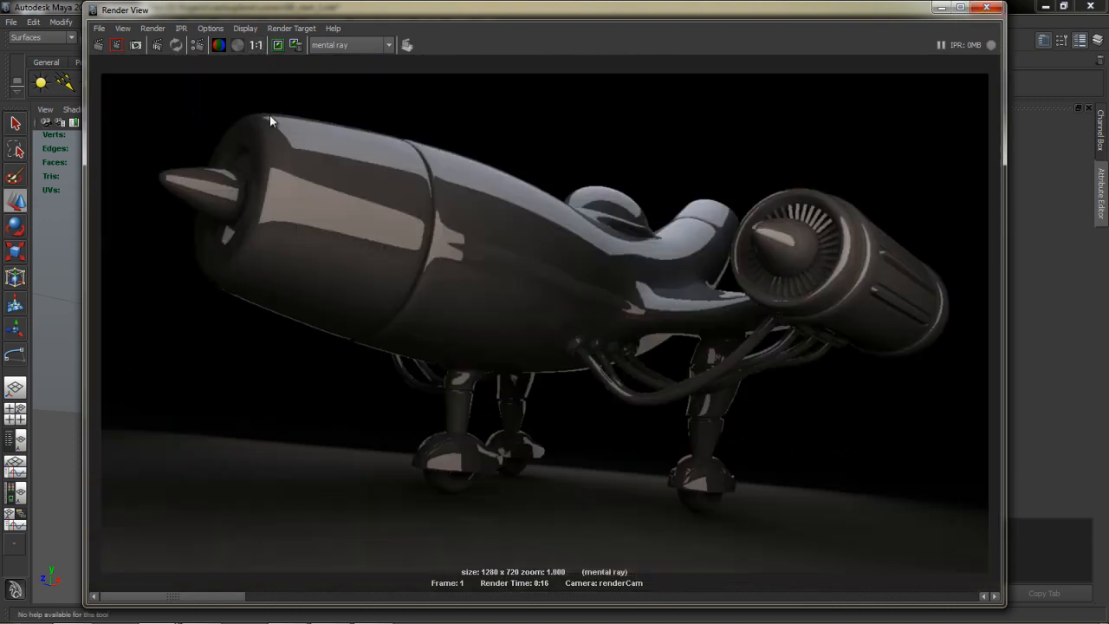
click(987, 11)
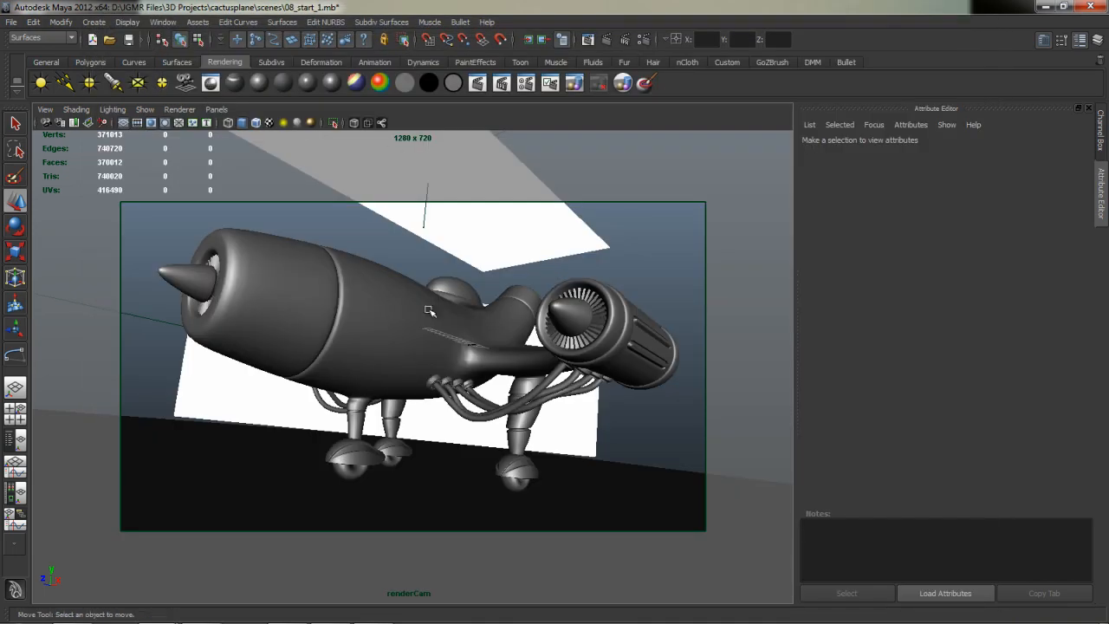
In the perspective view, rotate the duplicated side plane to about 141.8 degrees and reduce its X scale to about 37.1
key(space)
drag(459, 349, 461, 322)
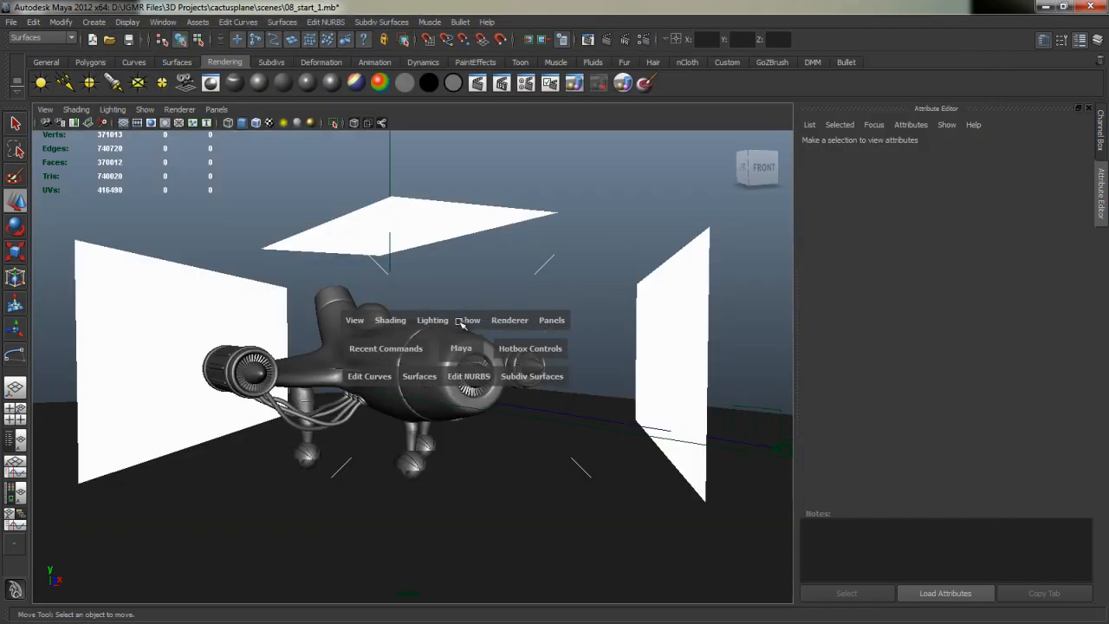
alt+drag(390, 336, 525, 362)
click(567, 276)
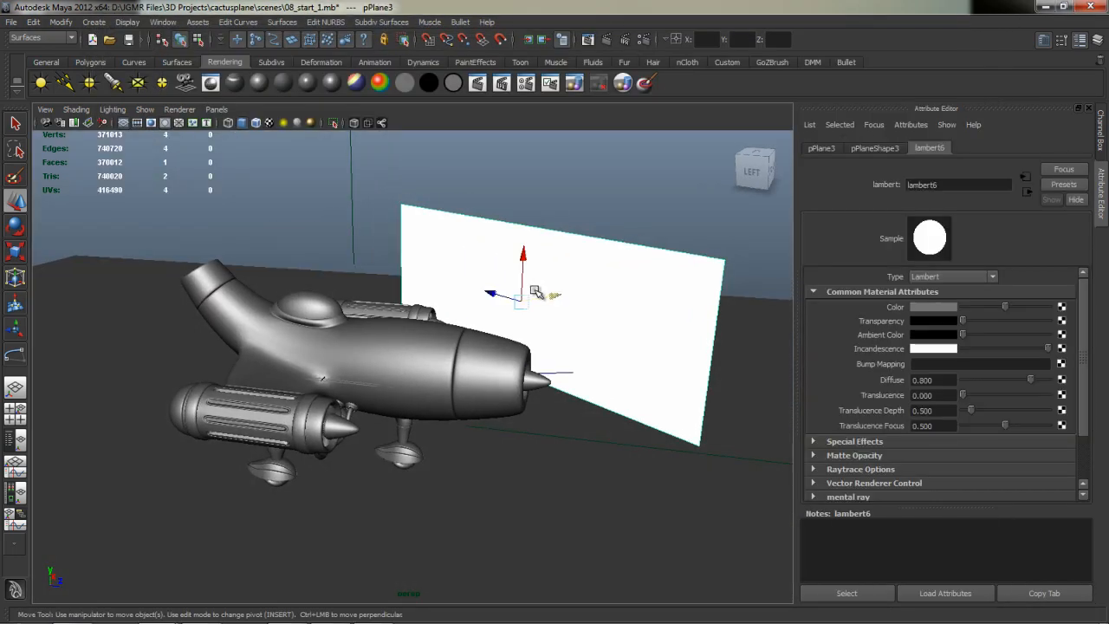
key(e)
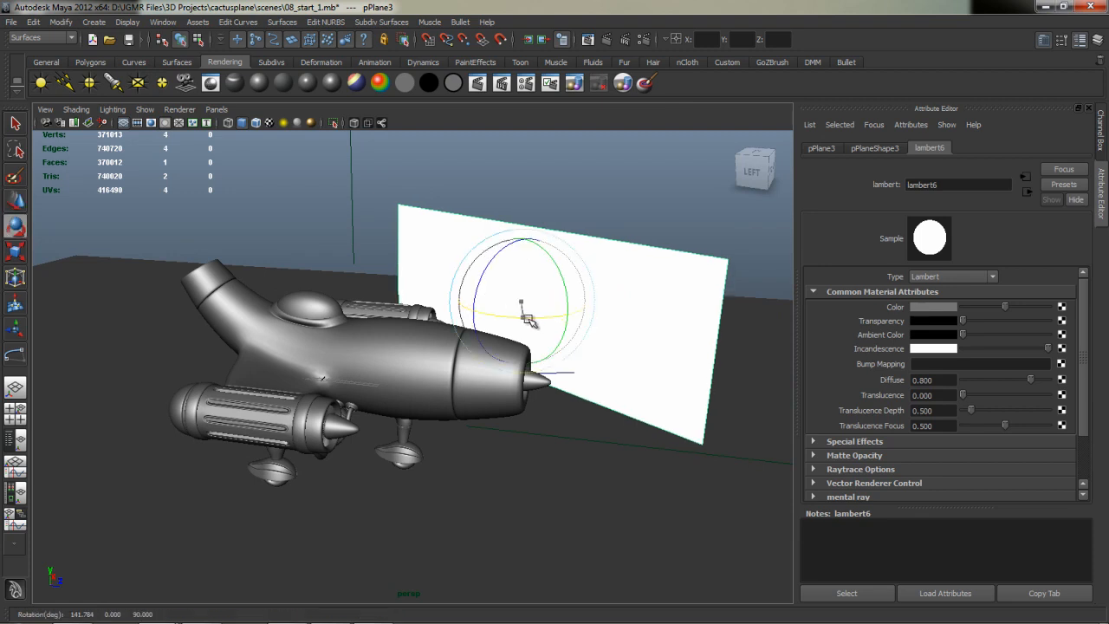
key(w)
alt+drag(526, 318, 582, 276)
key(r)
drag(610, 229, 609, 240)
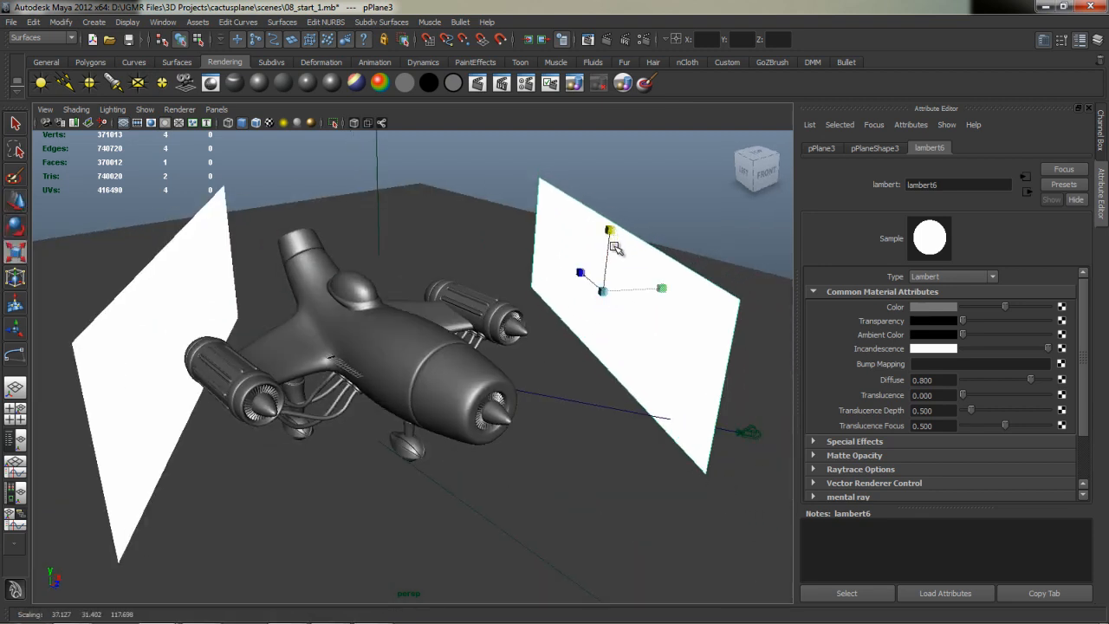
Lower the duplicated side plane slightly in the front view and check its placement and angle in perspective
key(space)
key(w)
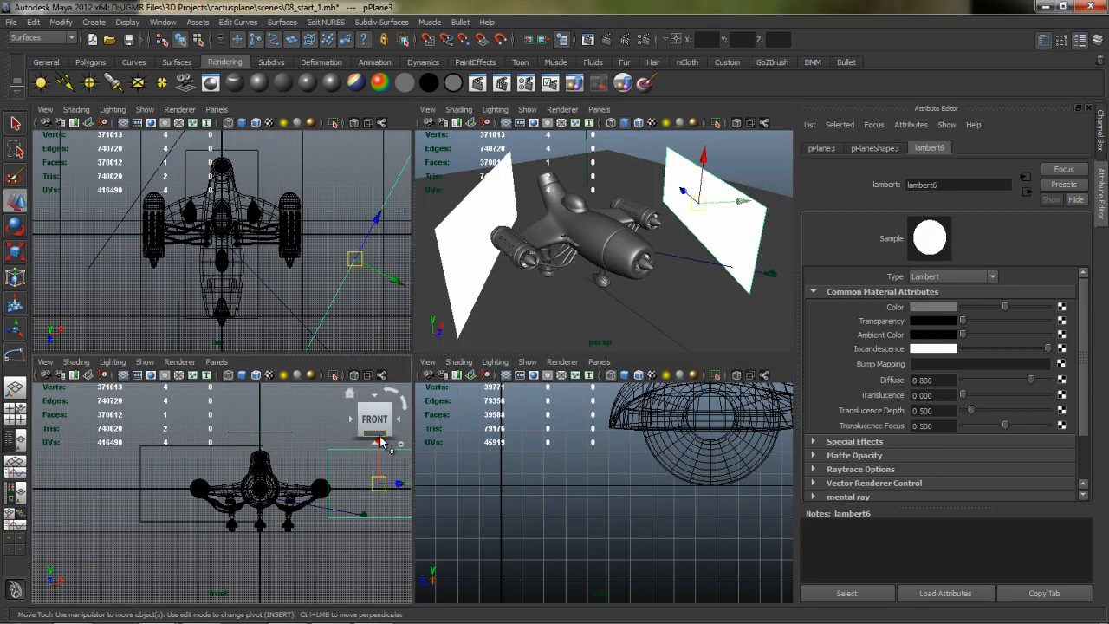
drag(379, 462, 380, 473)
key(space)
alt+drag(614, 317, 587, 181)
key(e)
key(w)
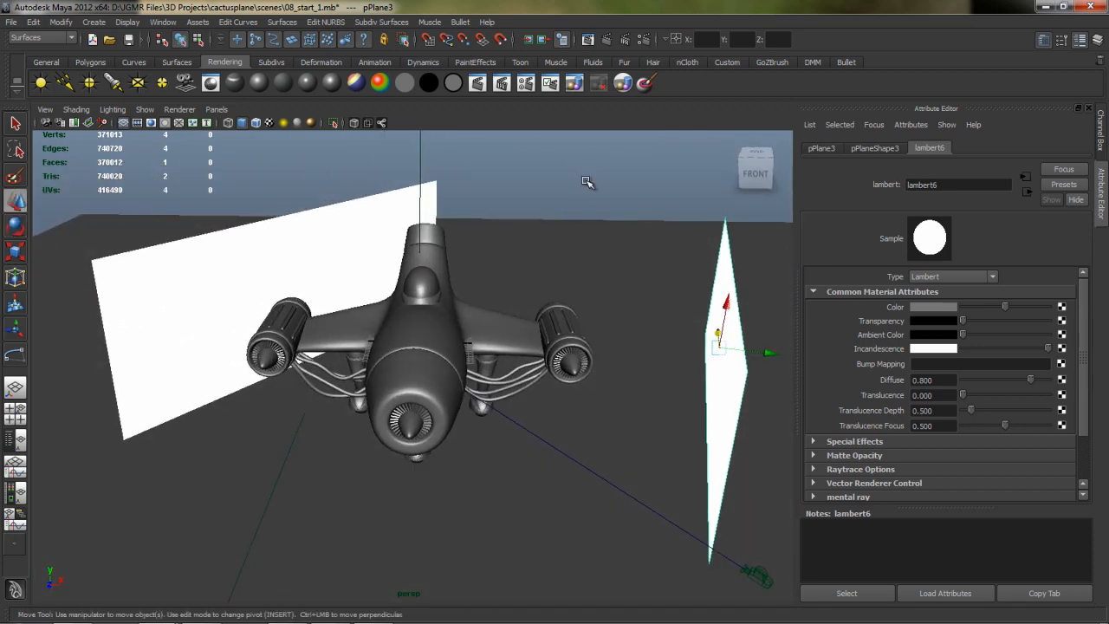
Clear the selection, look through renderCam and render the aircraft with the adjusted side plane
click(586, 181)
key(space)
drag(681, 224, 806, 257)
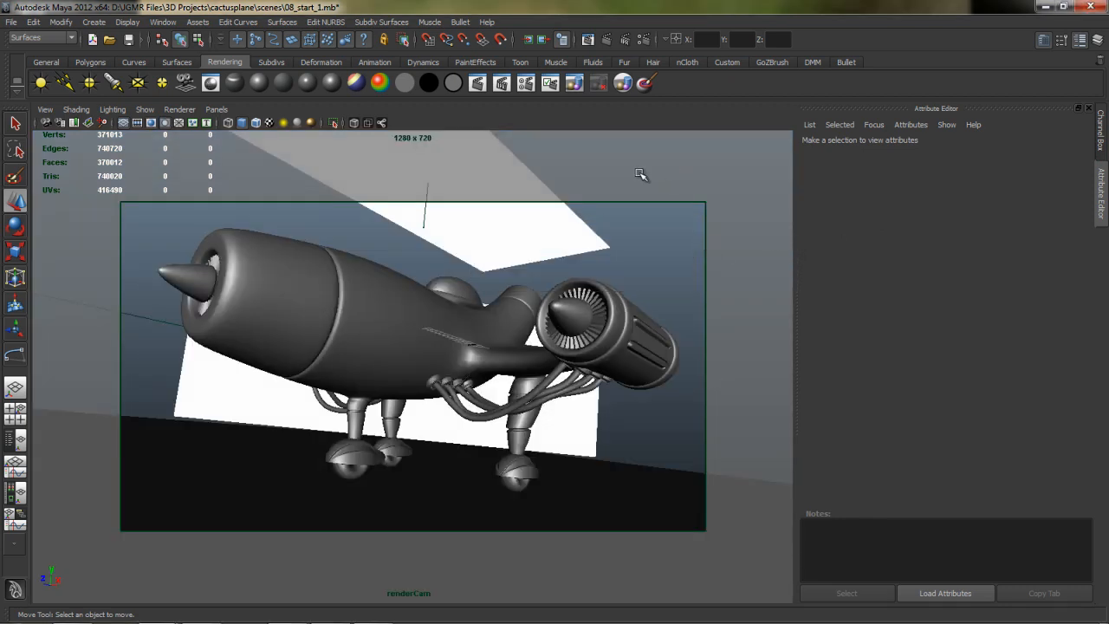
click(606, 41)
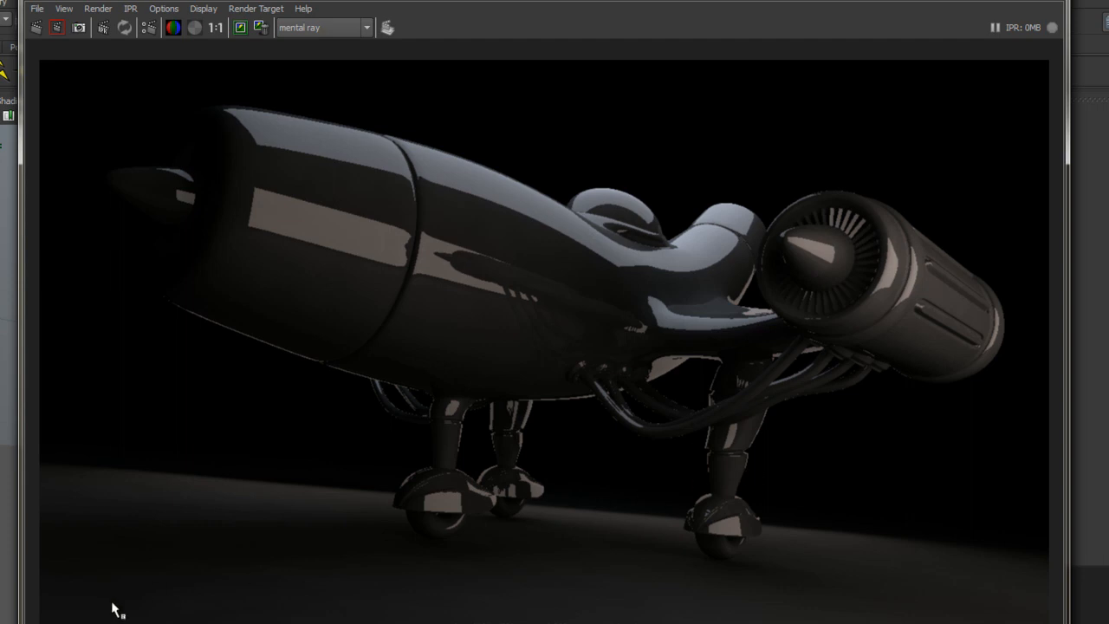
Inspect the landing legs and hoses close up in the Render View, compare the kept renders at actual size and close it
alt+right_drag(779, 451, 892, 414)
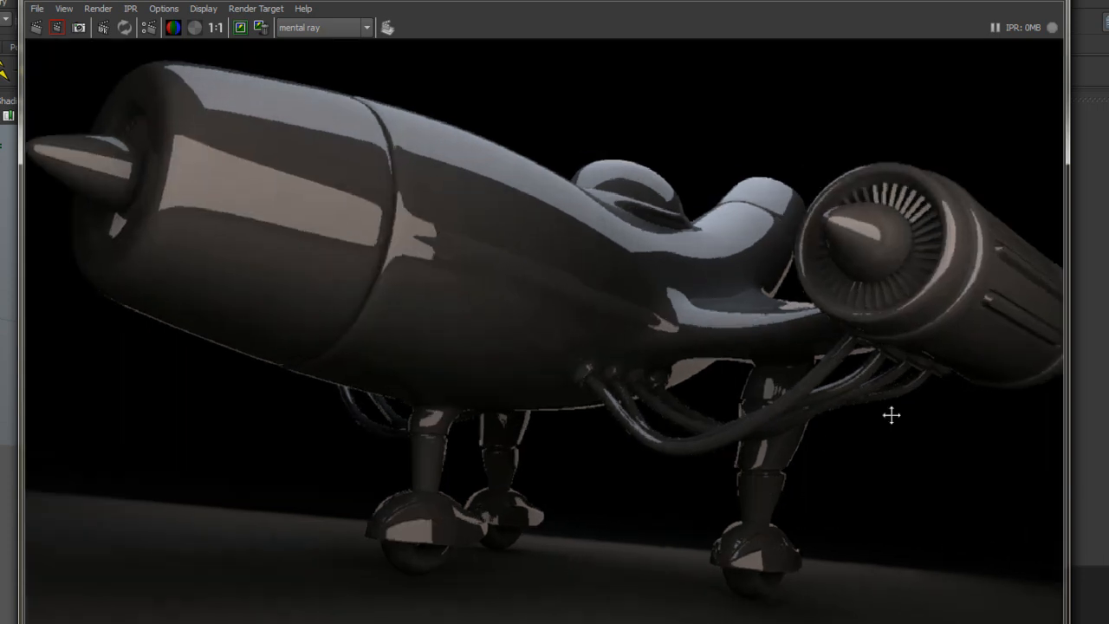
alt+middle_drag(673, 480, 726, 371)
alt+right_drag(726, 372, 922, 322)
alt+middle_drag(884, 397, 656, 349)
alt+right_drag(656, 349, 910, 356)
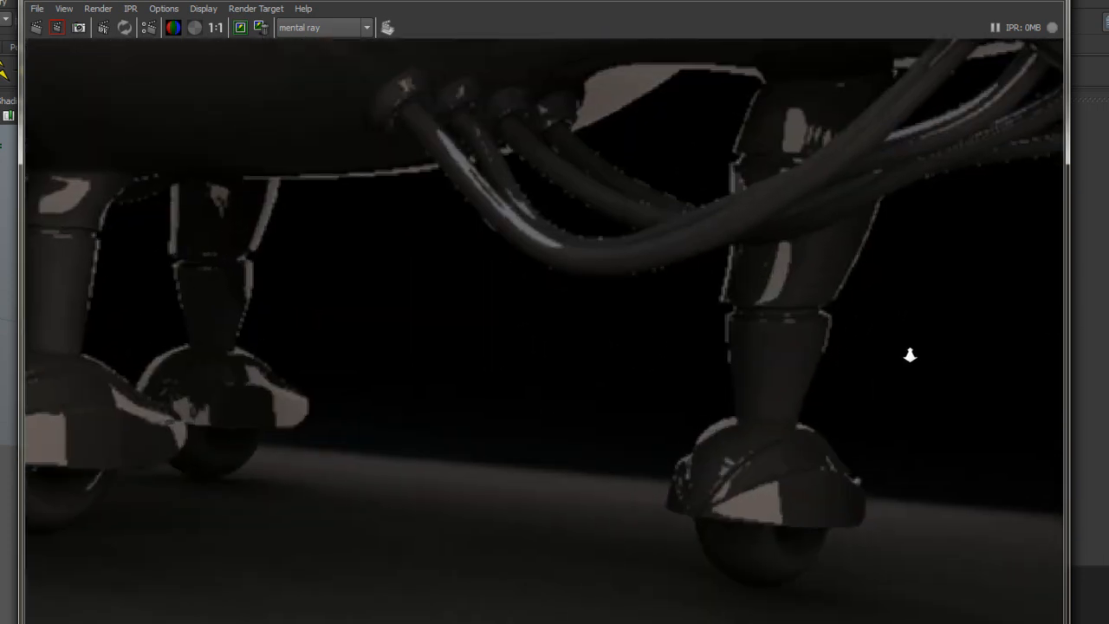
alt+middle_drag(571, 396, 478, 440)
alt+right_drag(601, 402, 764, 402)
alt+middle_drag(764, 401, 747, 353)
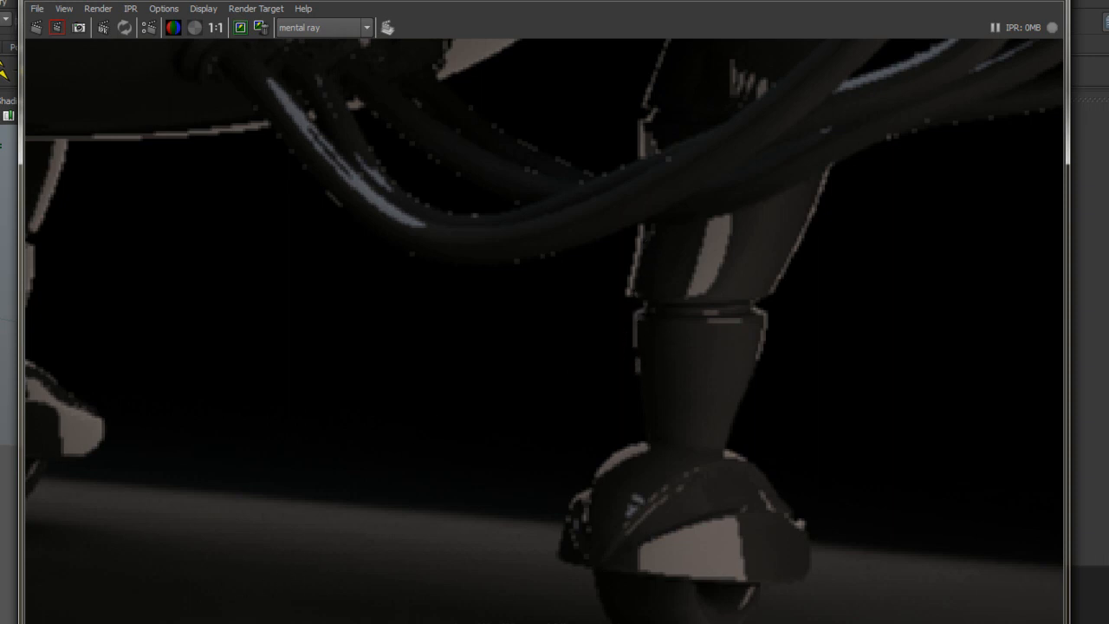
click(216, 27)
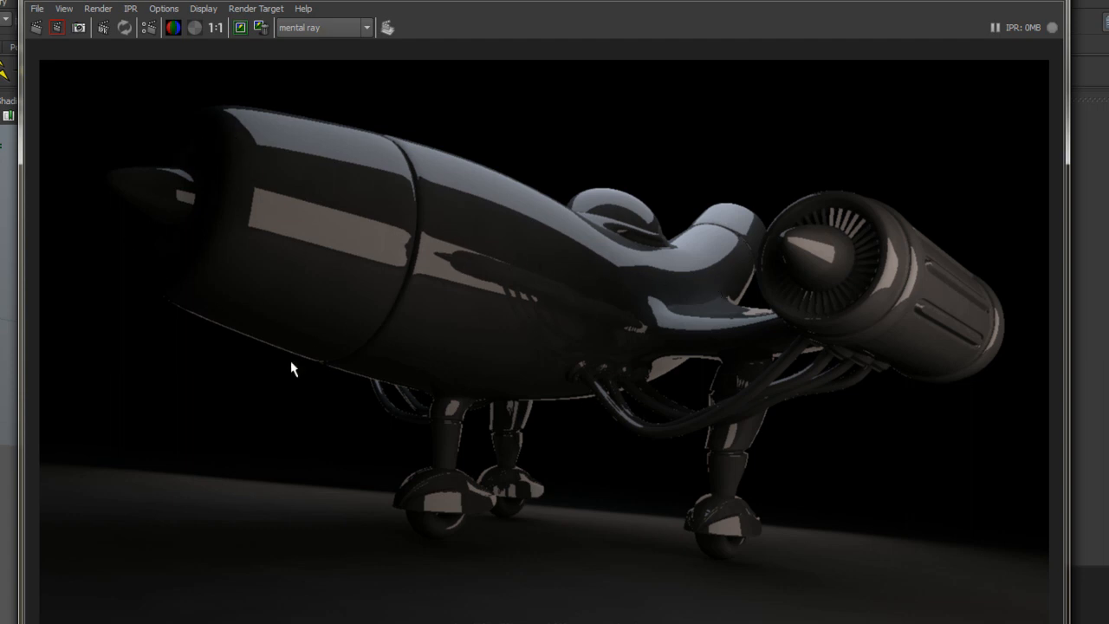
click(989, 9)
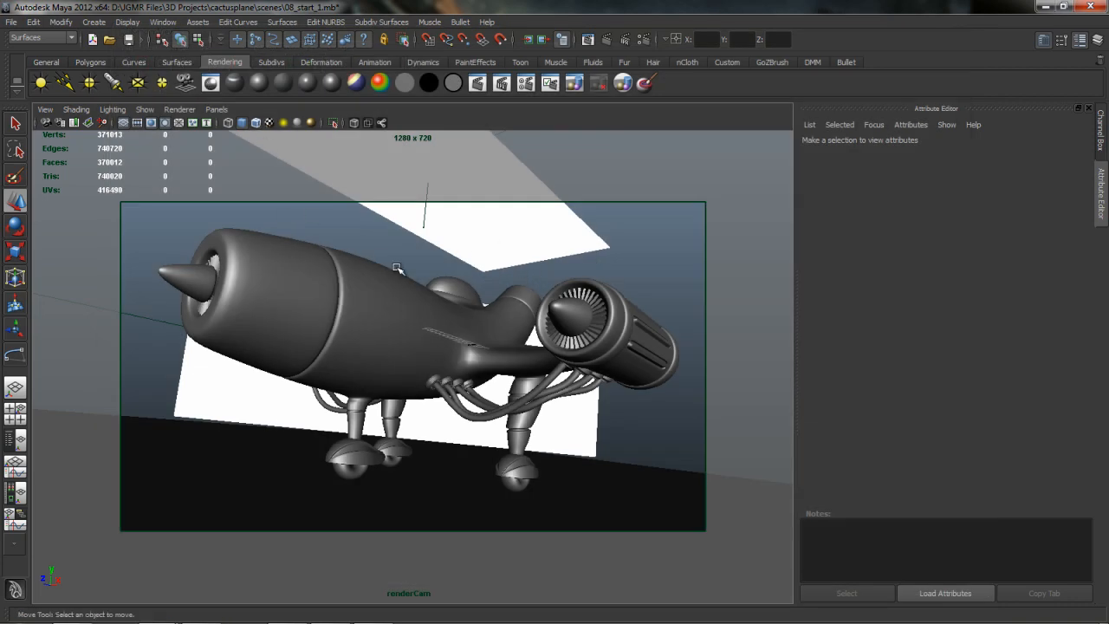
Create a directional light and, looking through it, aim it down at the aircraft from above and in front of the nose
click(65, 82)
key(a)
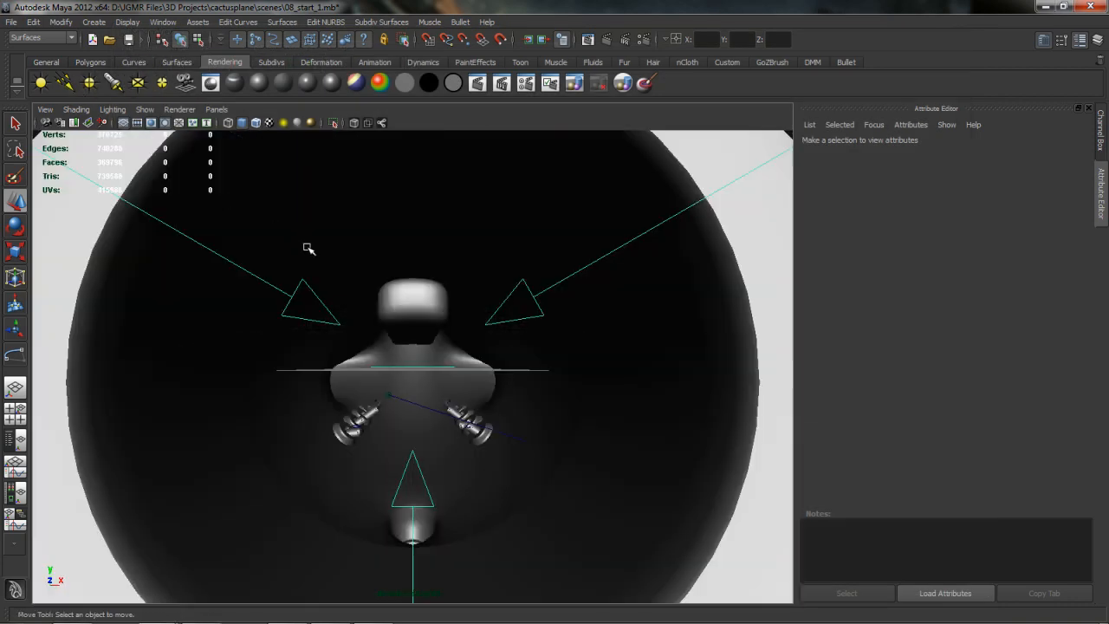
alt+drag(424, 317, 425, 352)
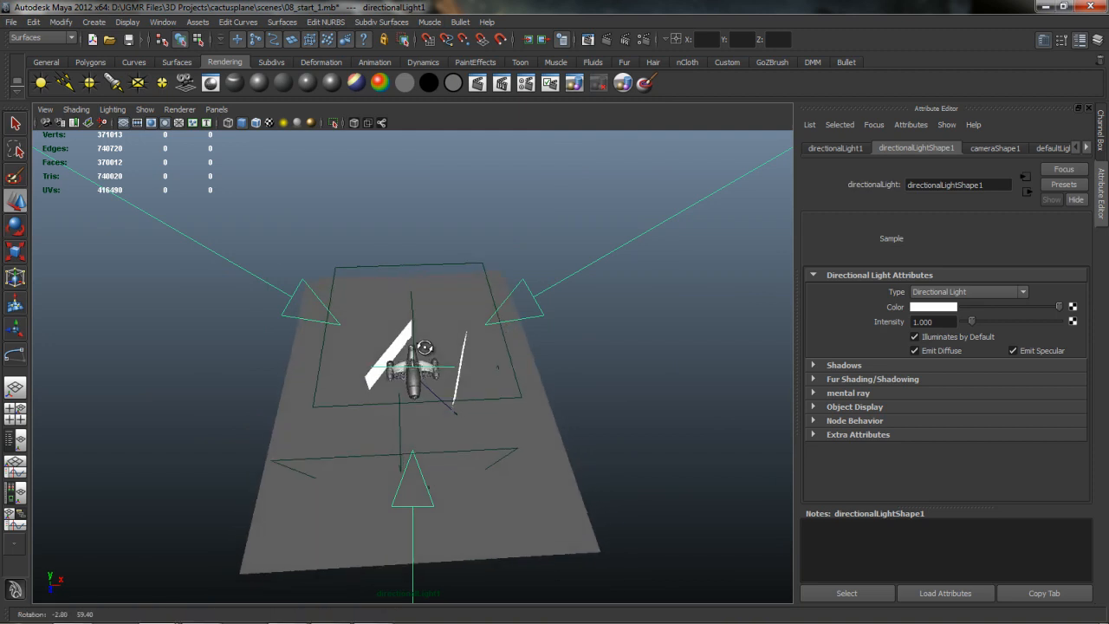
alt+right_drag(426, 352, 638, 354)
alt+drag(446, 404, 444, 415)
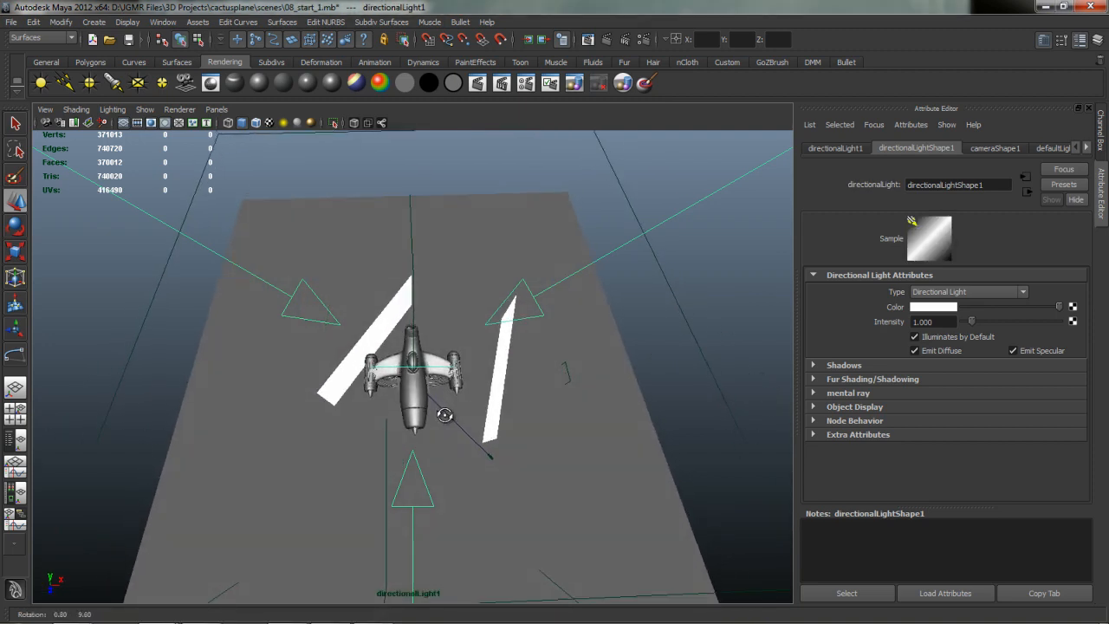
Turn on ray trace shadows for the new directional light
click(813, 368)
scroll(1050, 407, down, 5)
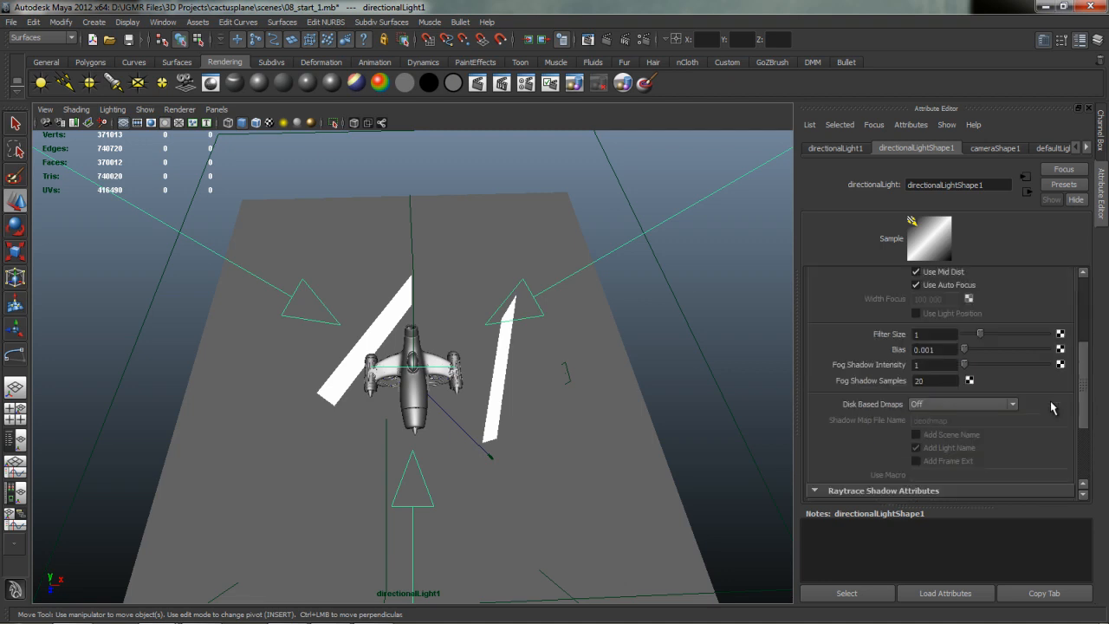
scroll(976, 408, down, 3)
click(915, 375)
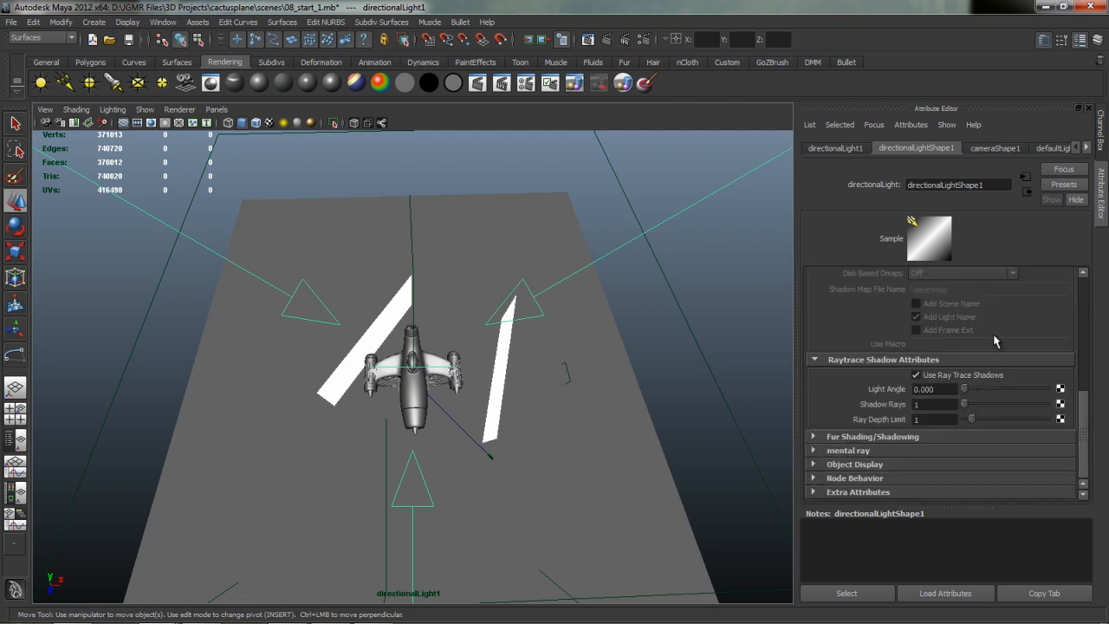
Tint the directional light's color pale blue with hue 210 and saturation 0.1
drag(1084, 422, 1088, 289)
click(944, 307)
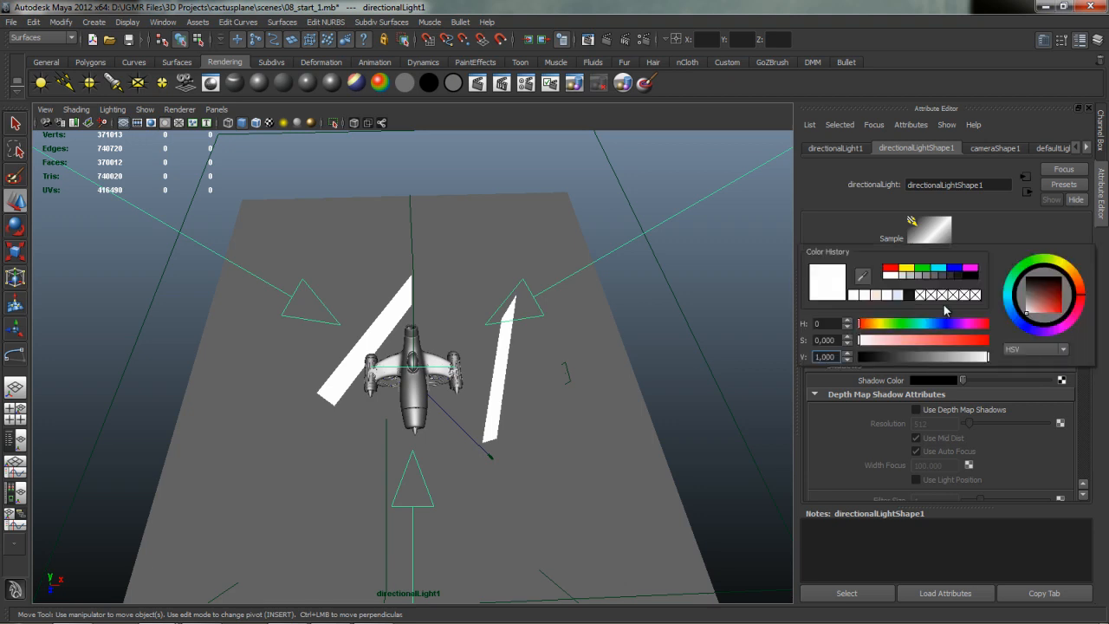
click(828, 323)
key(Tab)
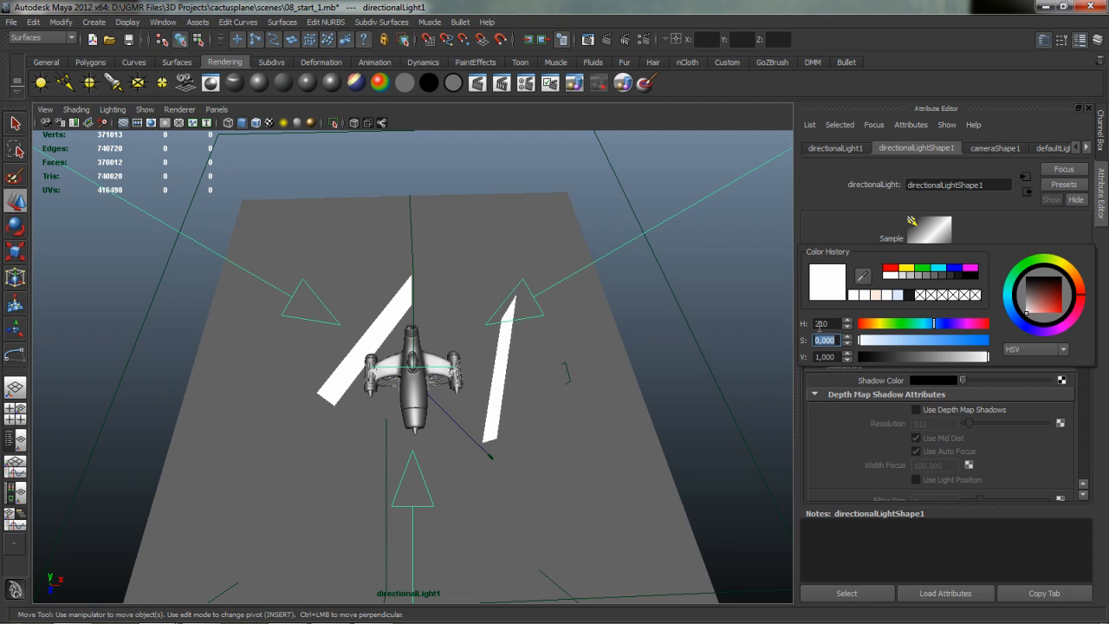
text(0)
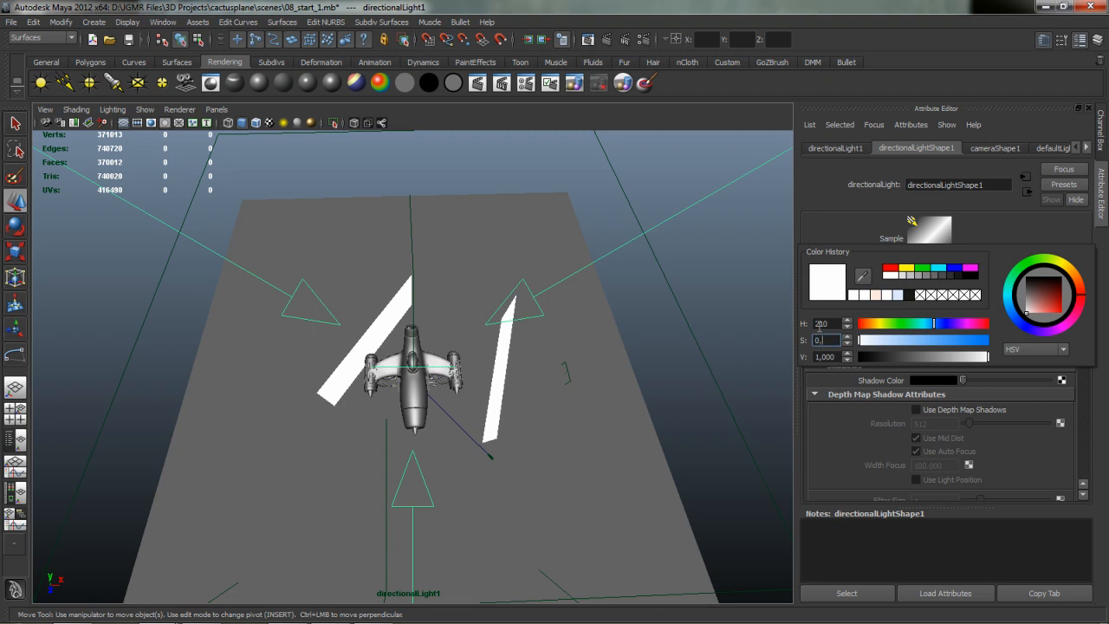
text(,1)
key(Tab)
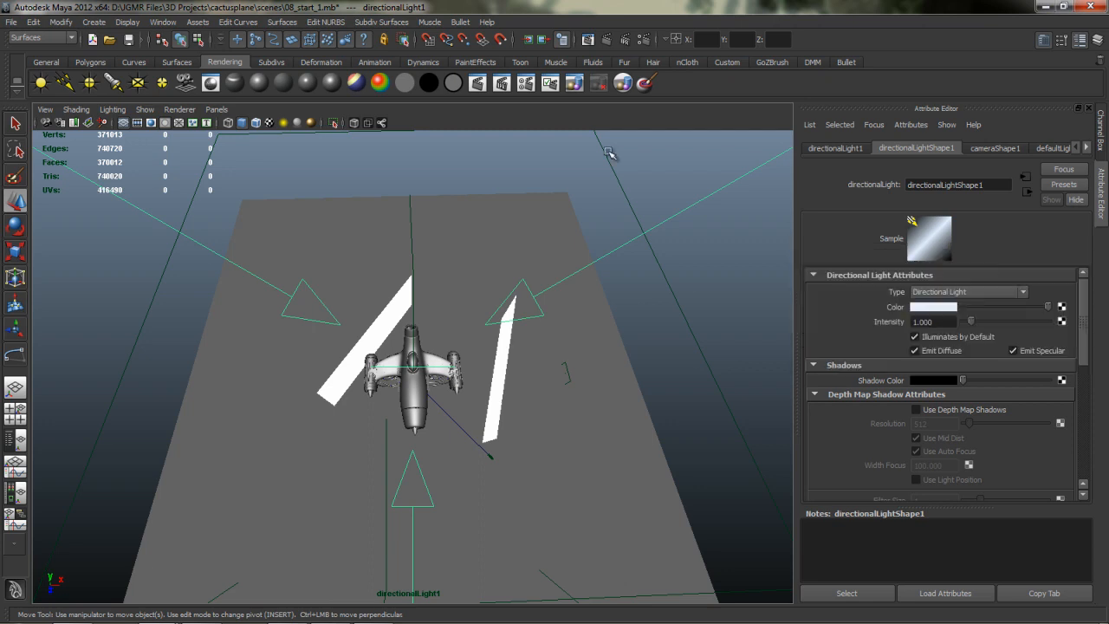
Clear the light selection, look through renderCam and render the aircraft with the directional light
key(space)
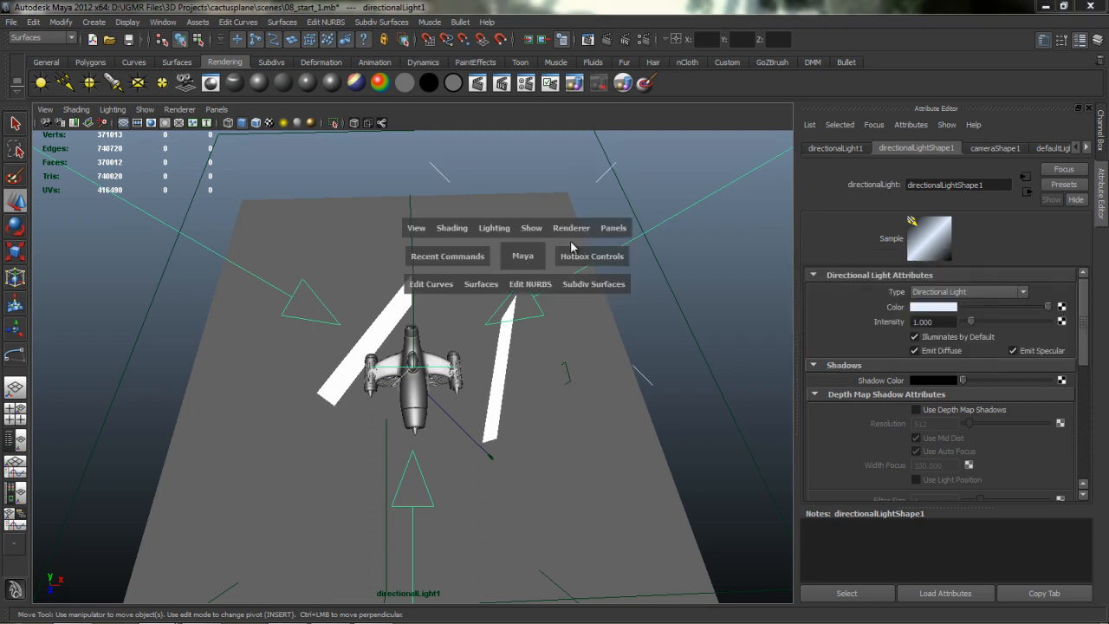
drag(609, 232, 735, 268)
click(671, 255)
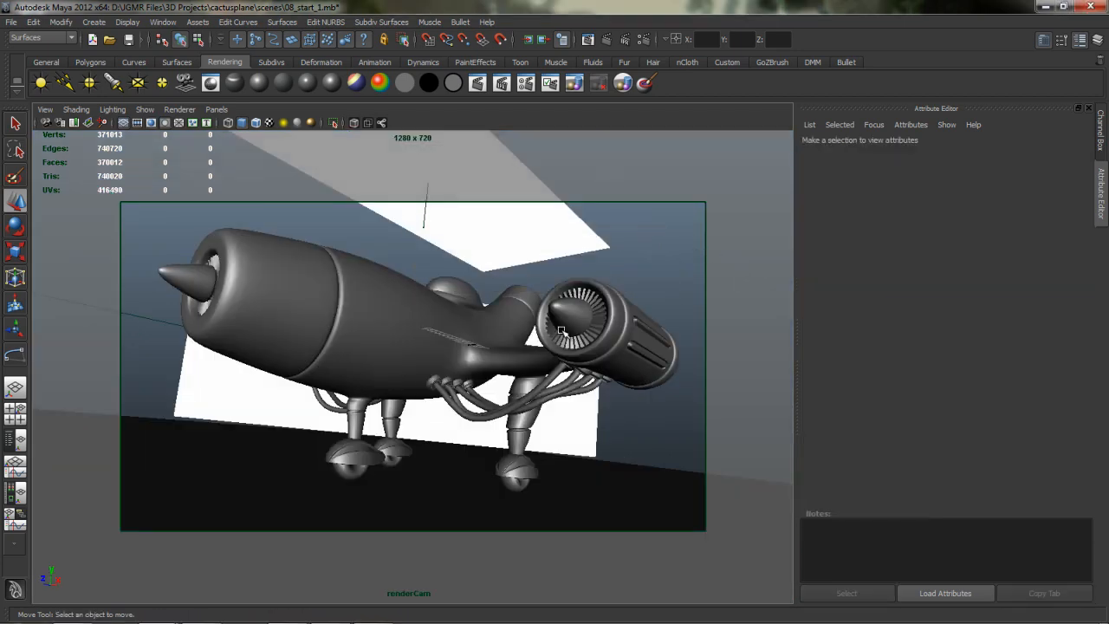
click(608, 45)
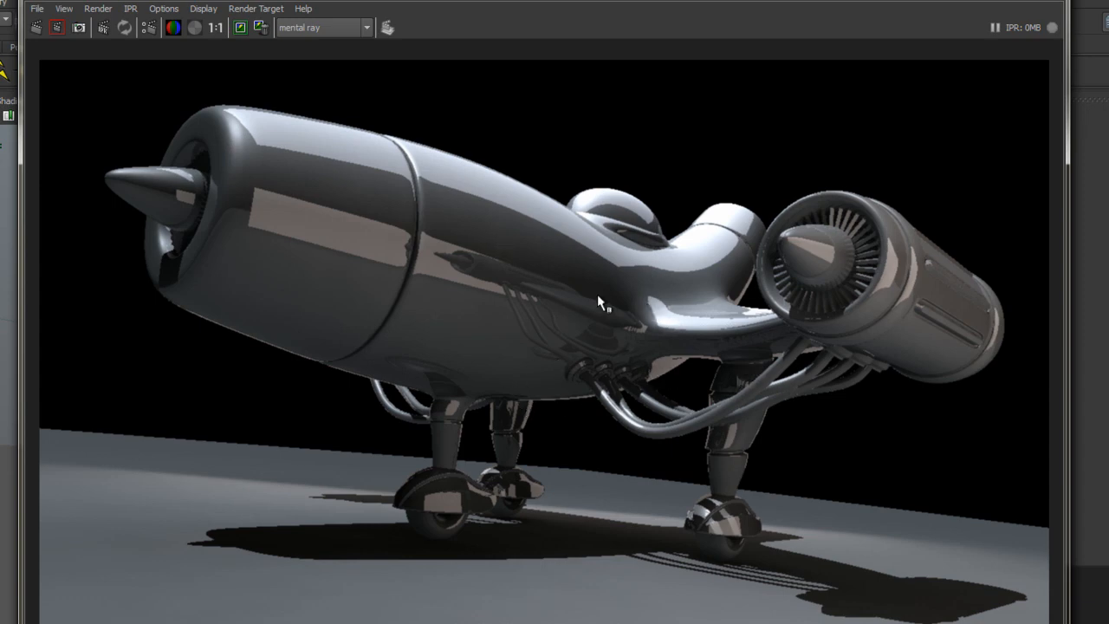
Inspect the reflections on the fuselage, wing root and side engine close up in the render, and return it to actual size
scroll(613, 351, up, 3)
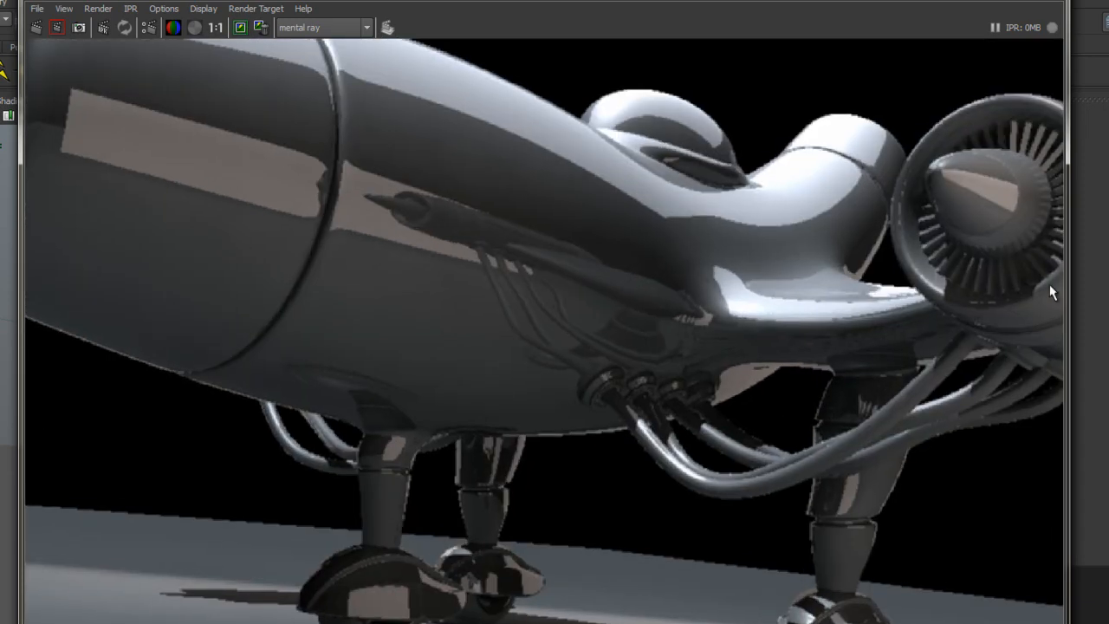
scroll(469, 350, up, 5)
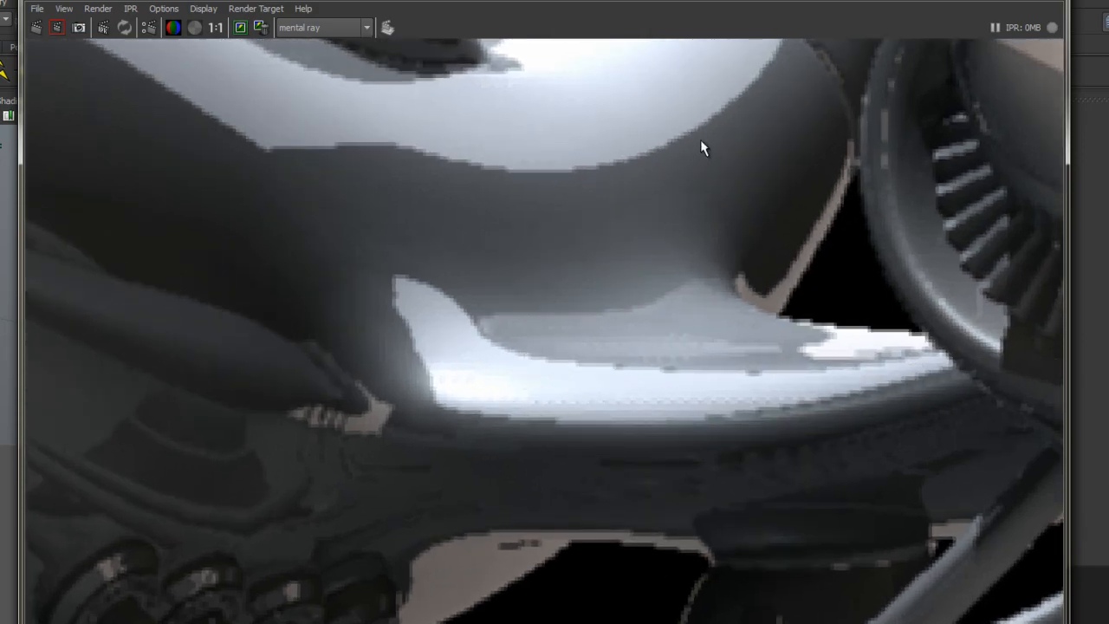
alt+middle_drag(694, 103, 595, 456)
alt+right_drag(726, 356, 439, 512)
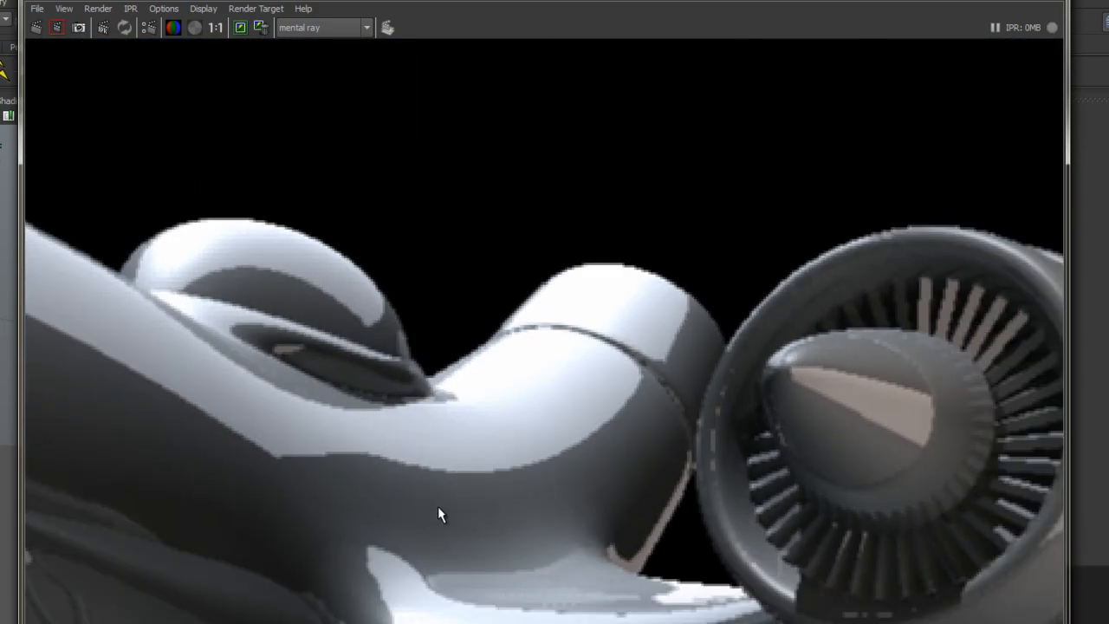
alt+middle_drag(438, 512, 699, 278)
alt+right_drag(698, 277, 246, 73)
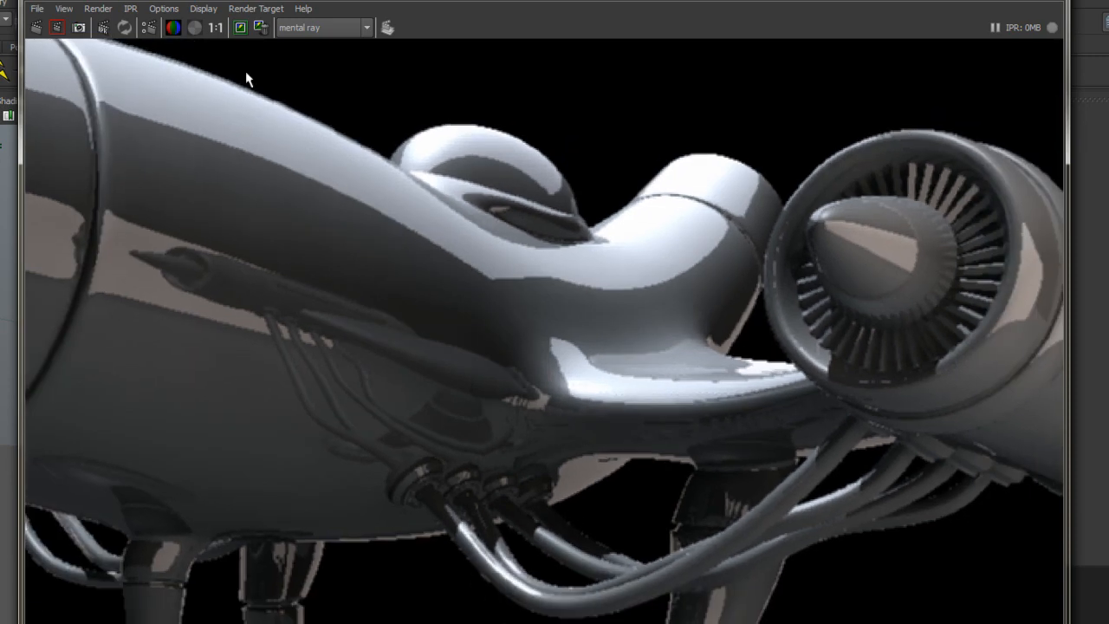
click(209, 28)
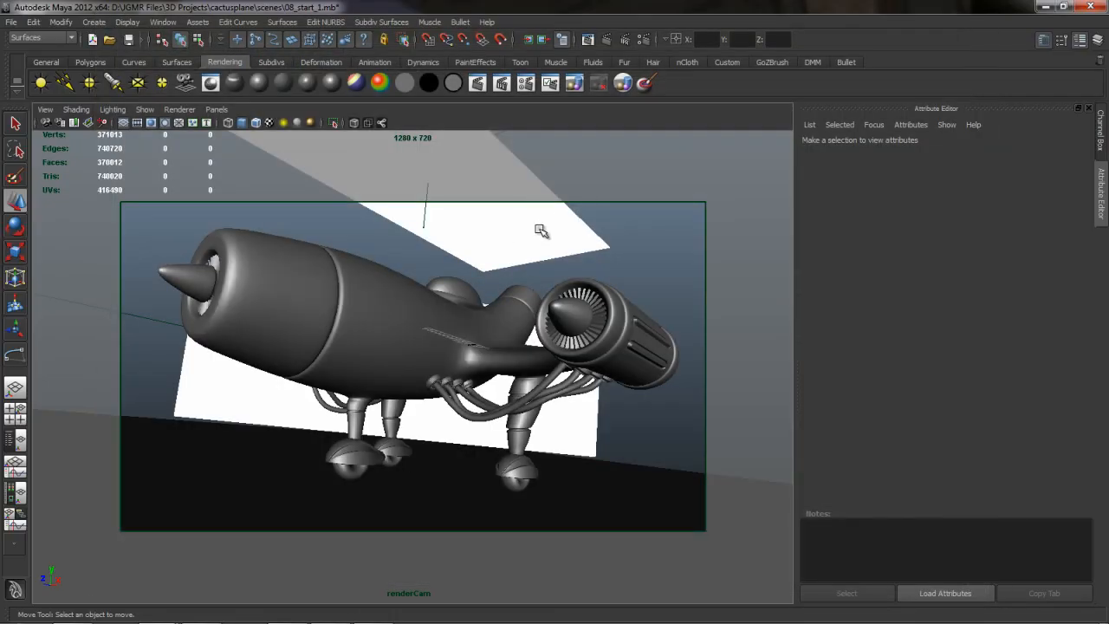
Set the incandescence value of the overhead plane's lambert5 material to 1.1
click(540, 228)
click(982, 149)
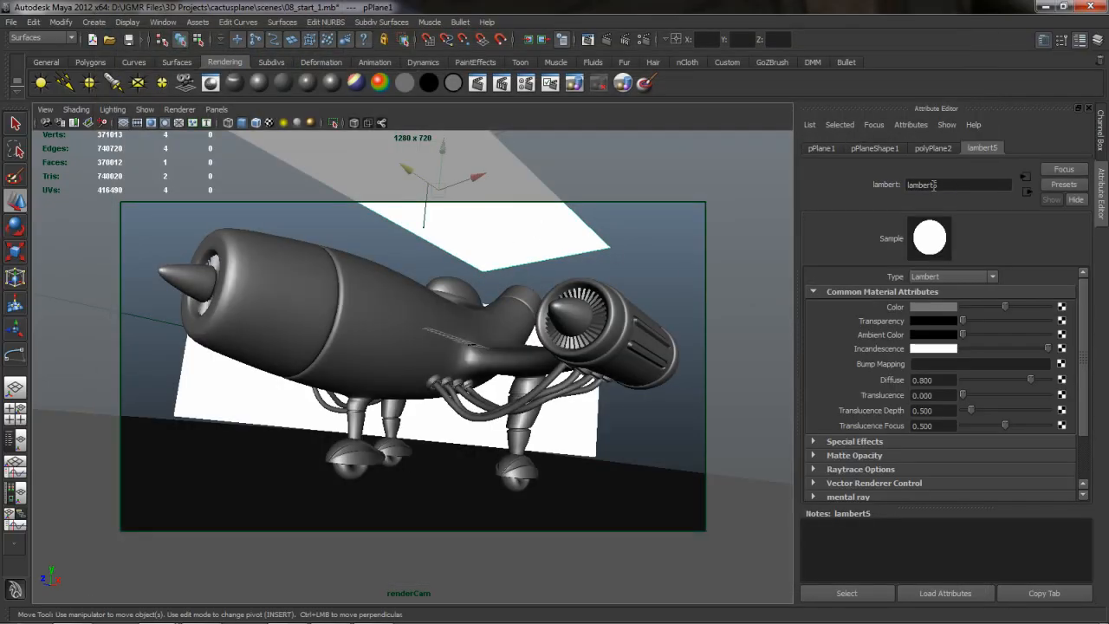
click(930, 349)
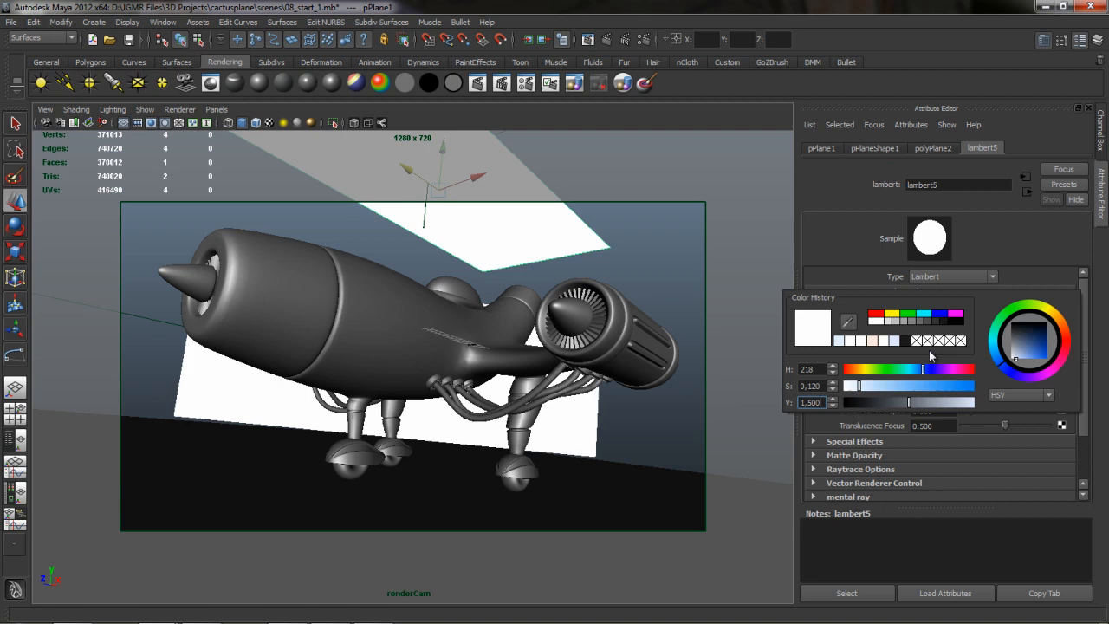
double_click(805, 403)
text(1,1)
key(Return)
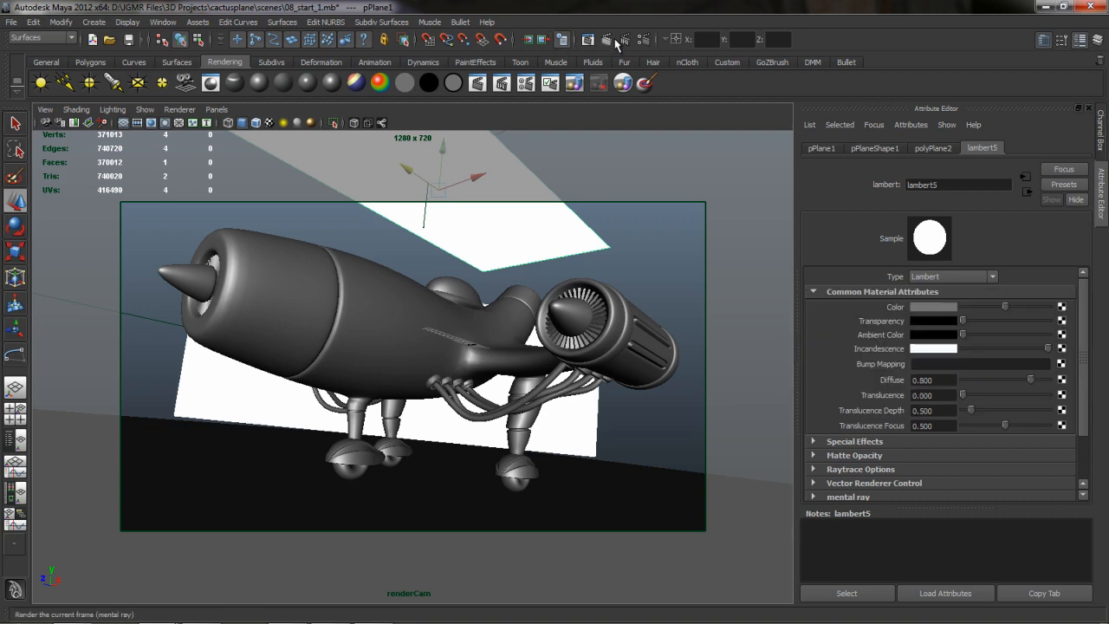
Render a region around the aircraft's tail and wing root, re-render the whole frame and close the Render View
click(592, 41)
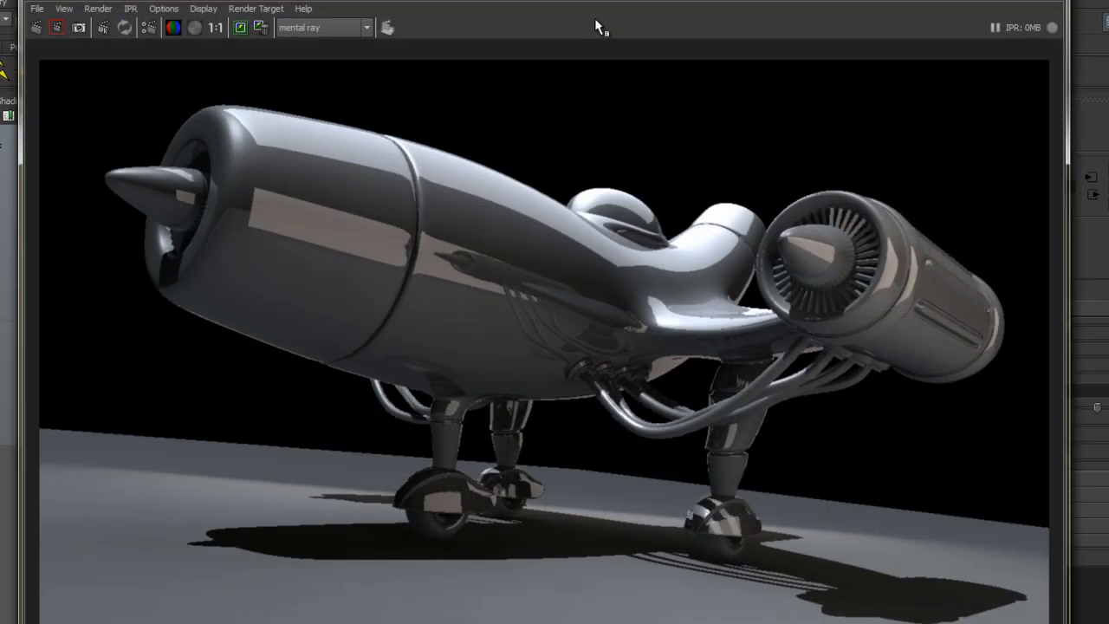
drag(626, 282, 784, 345)
drag(612, 170, 790, 345)
click(57, 27)
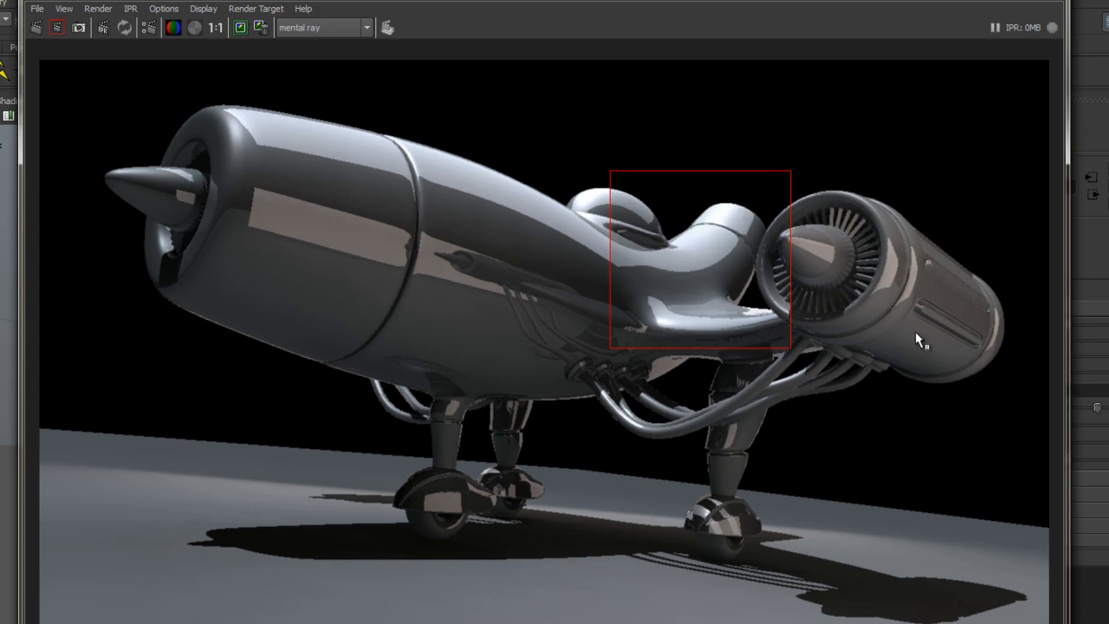
click(36, 27)
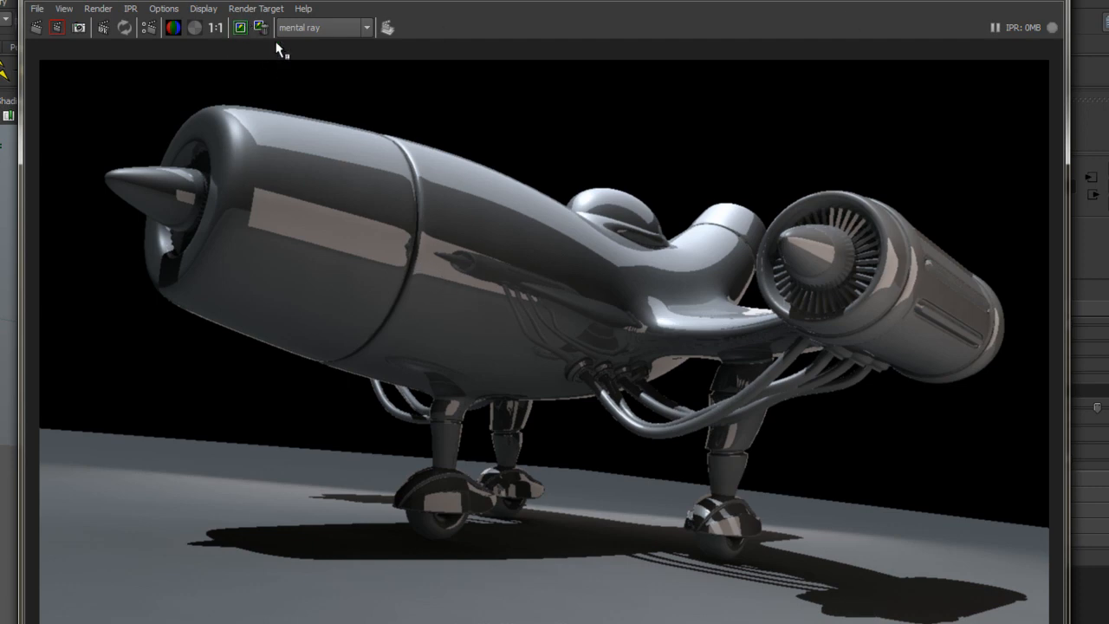
click(990, 11)
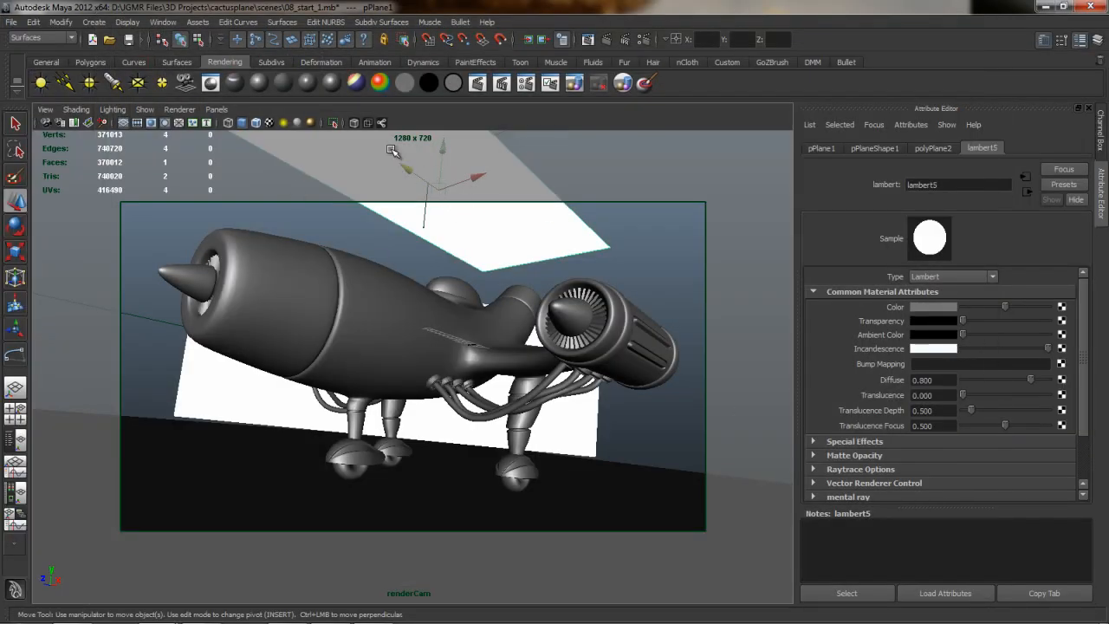
Select directionalLight1 through the Outliner, set its intensity to 0.9 and close the Outliner
right_click(588, 270)
mouse_move(644, 252)
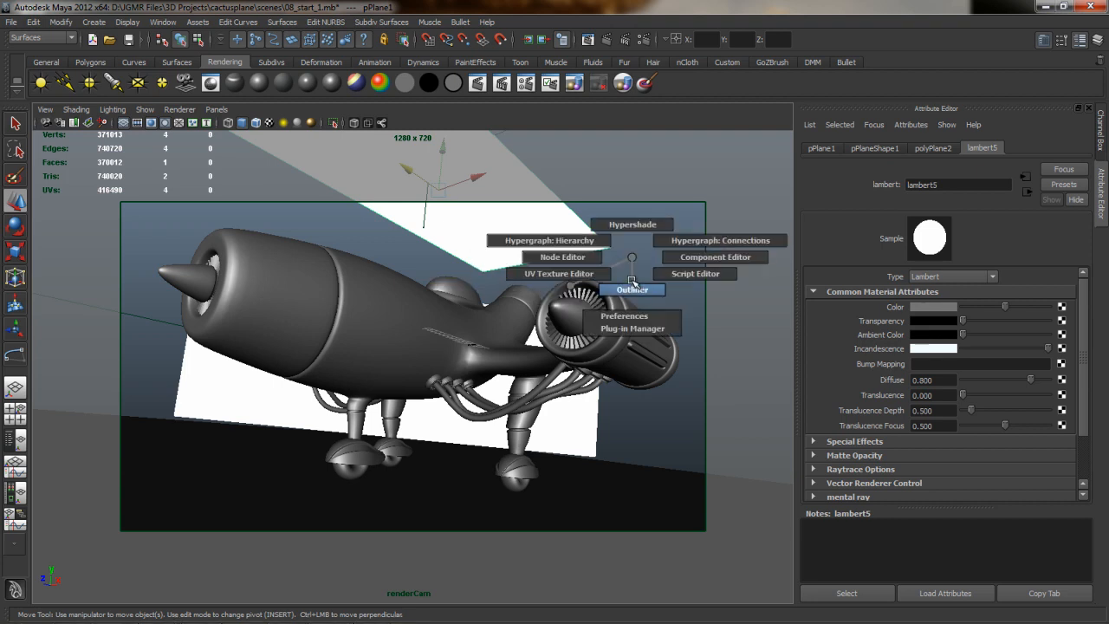
click(627, 287)
click(413, 373)
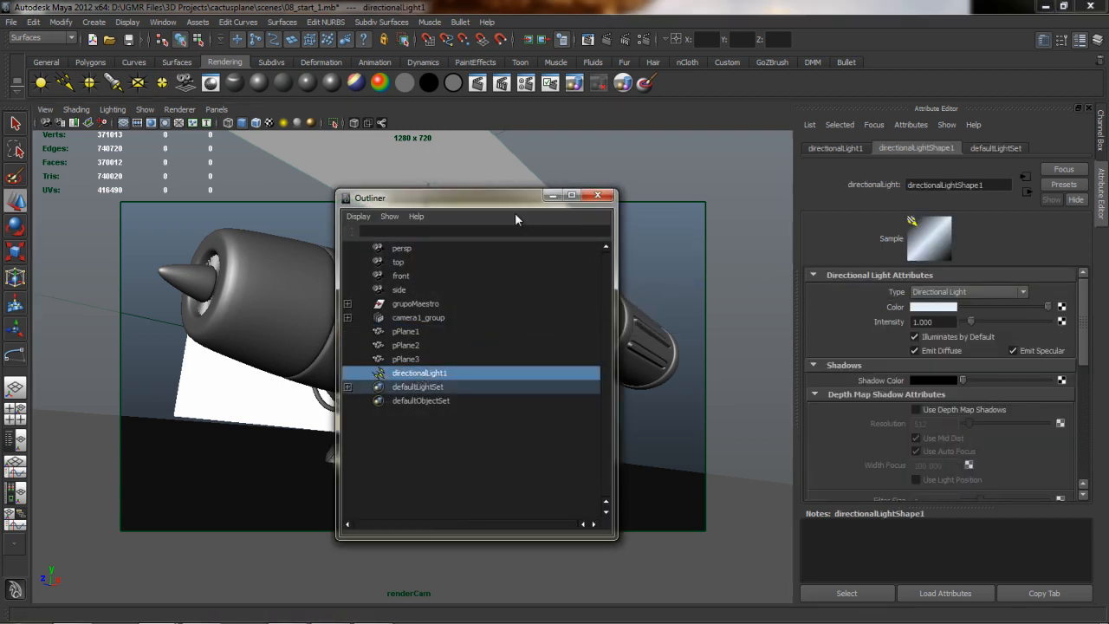
drag(515, 197, 515, 181)
click(941, 323)
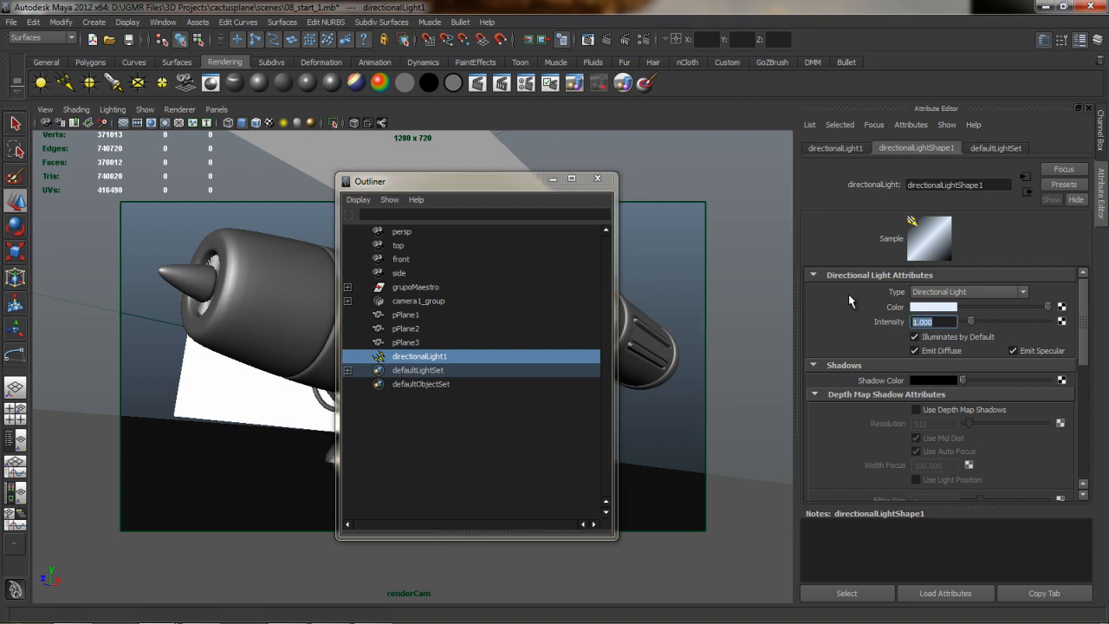
text(0)
text(.9)
key(Return)
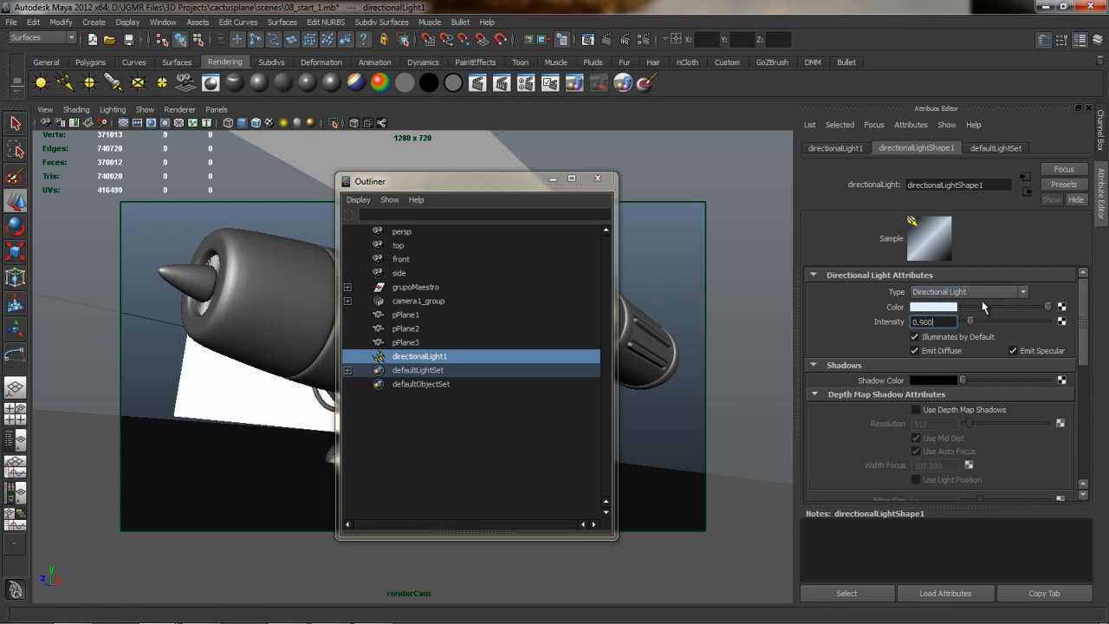
click(597, 178)
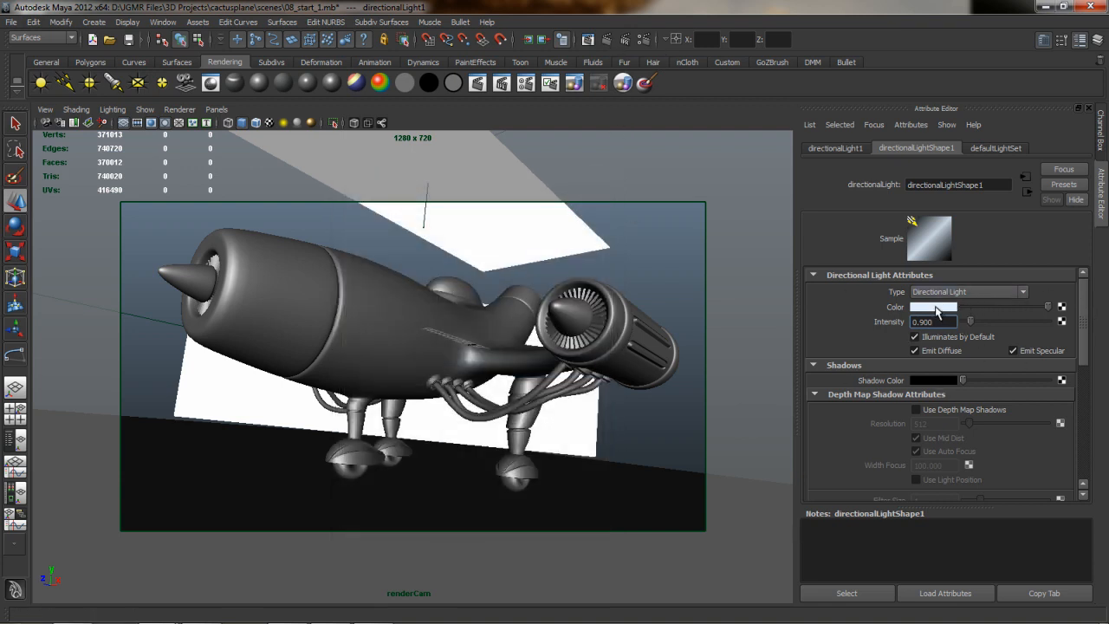
Change the directional light's color to a warm tint with hue 18, clear the selection and render the frame
click(935, 309)
click(816, 326)
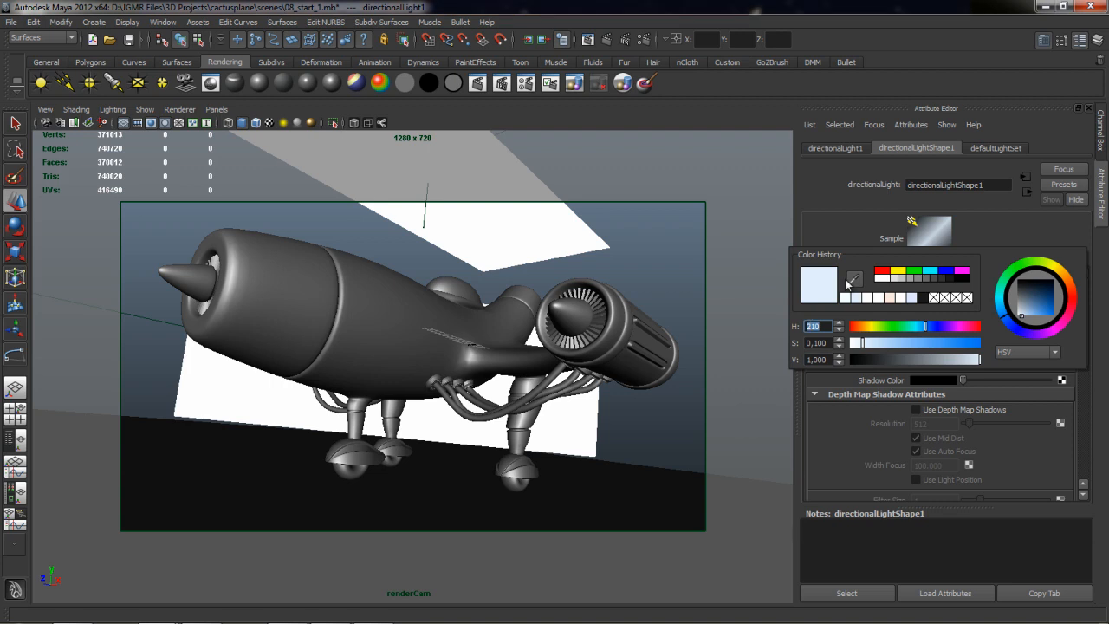
text(18)
key(Return)
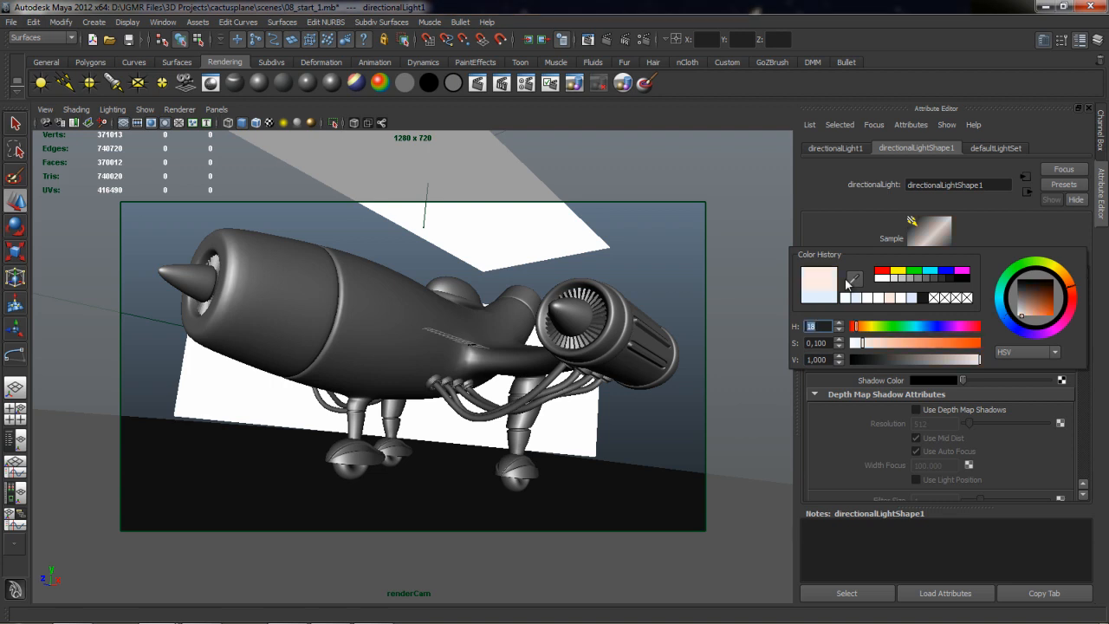
click(656, 250)
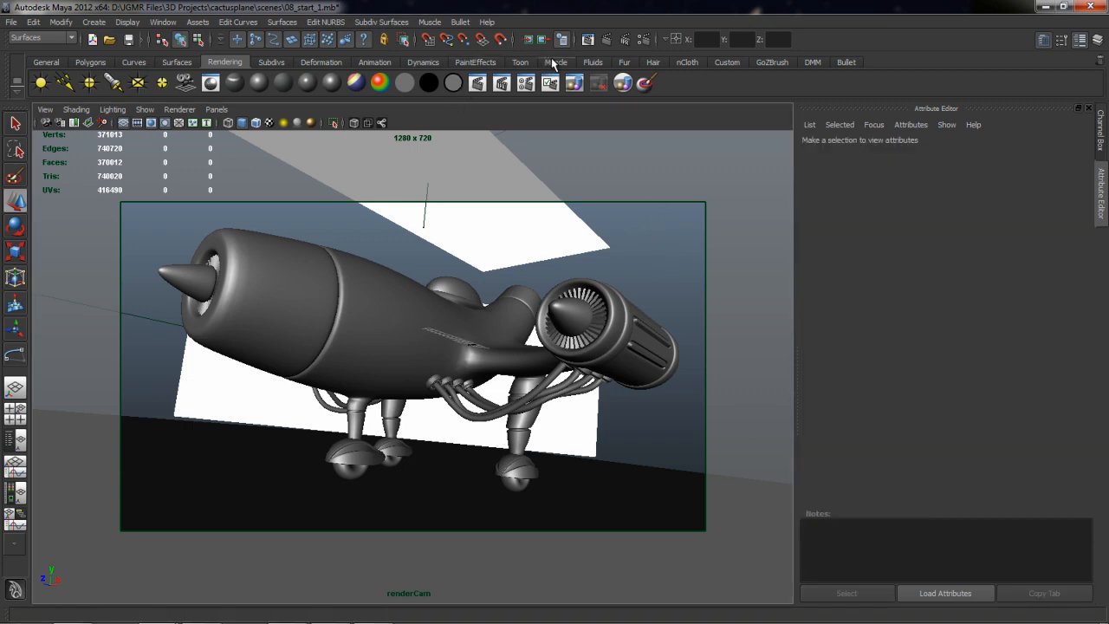
click(608, 39)
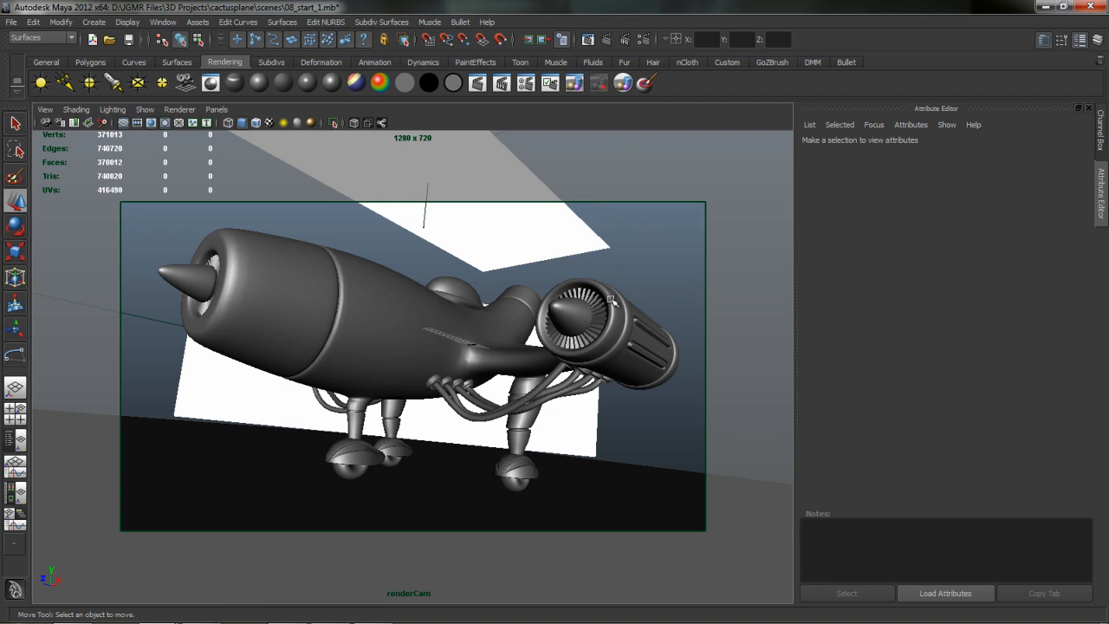
Open the Hypershade and create a Use Background material
drag(653, 256, 601, 215)
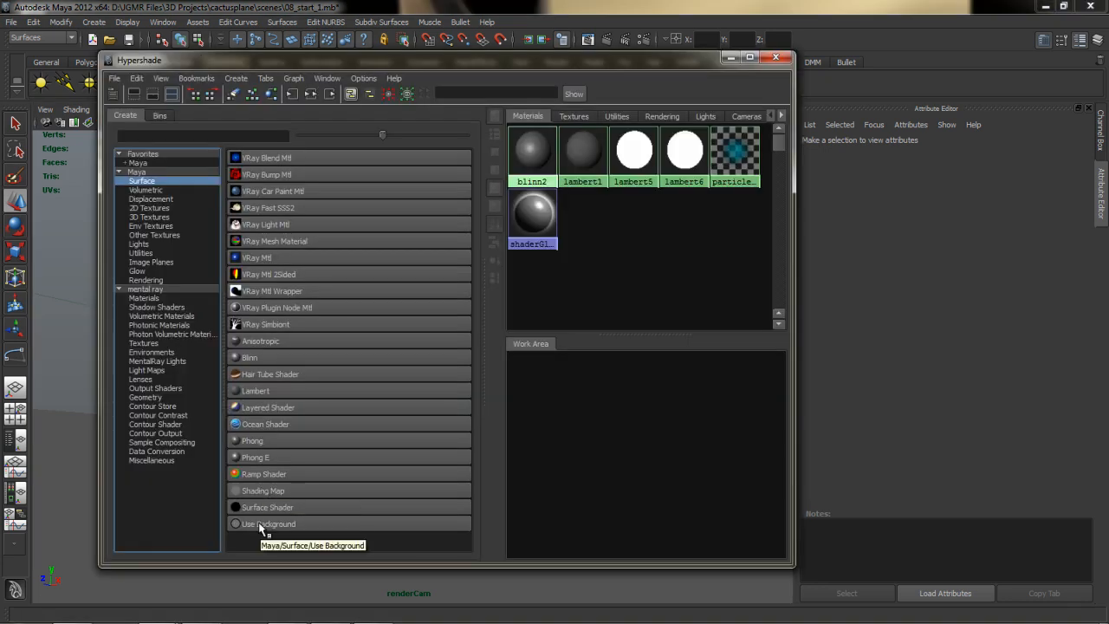
click(265, 524)
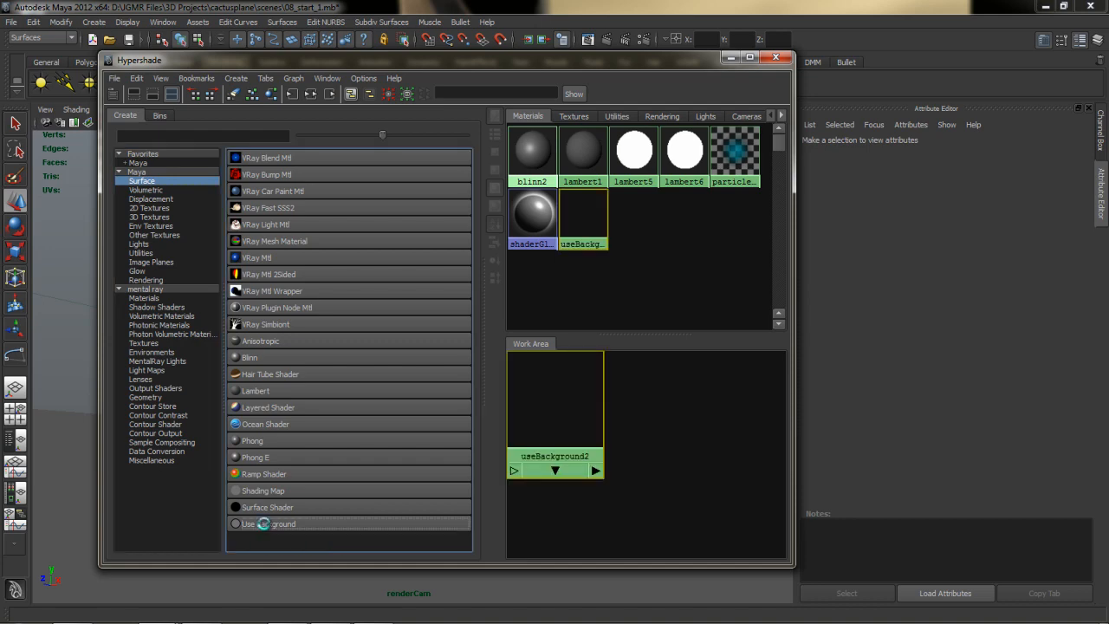
Close the Hypershade and render the frame with the Use Background material in the scene
drag(533, 58, 783, 51)
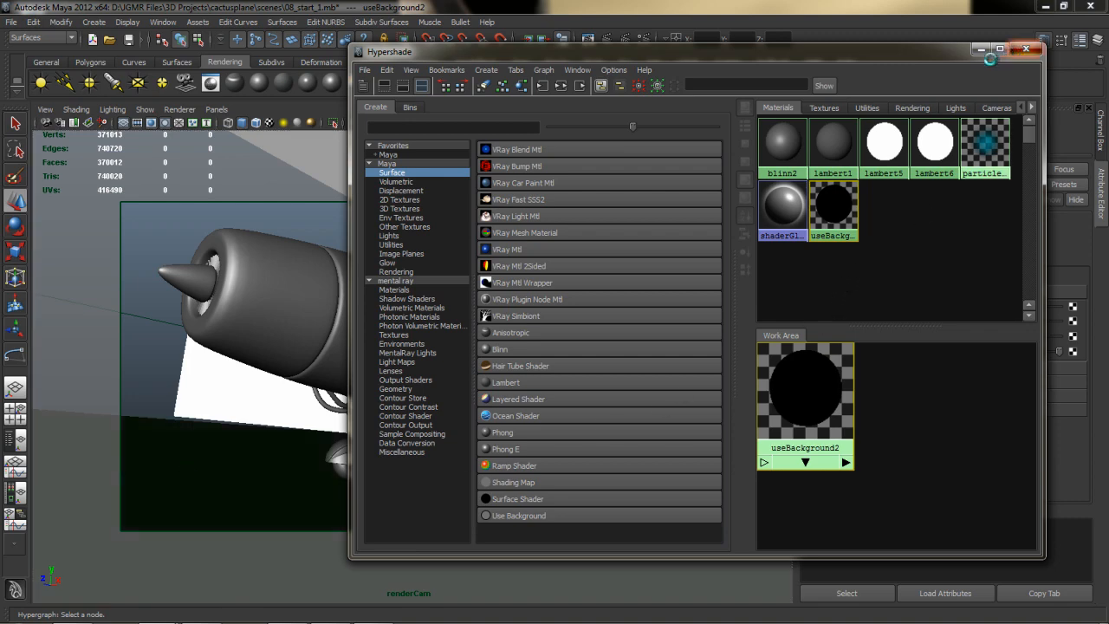
click(1024, 49)
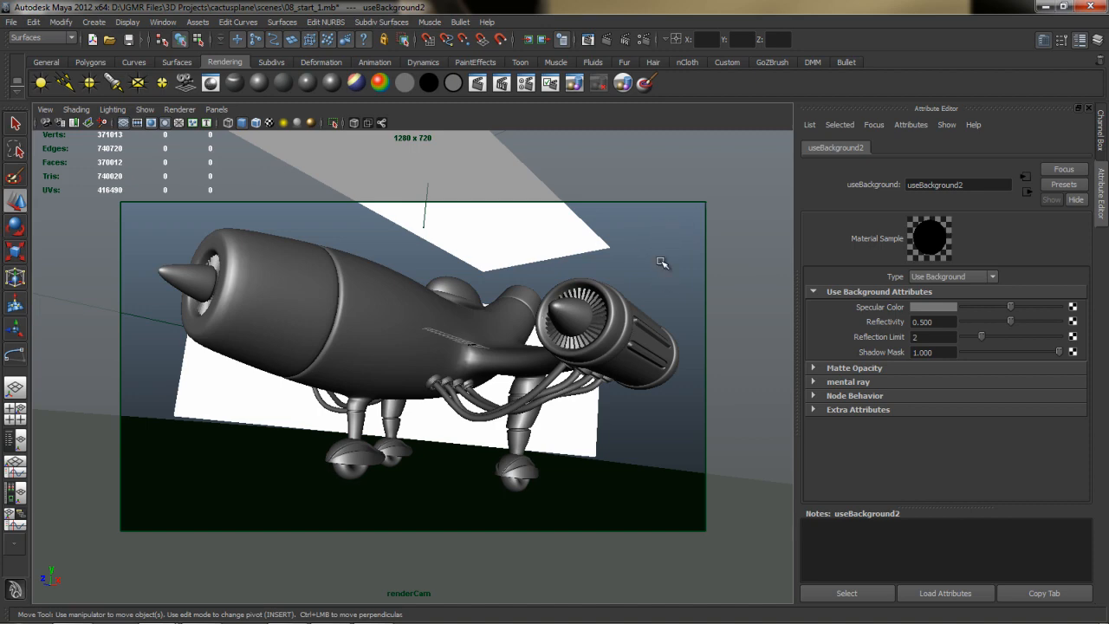
click(606, 39)
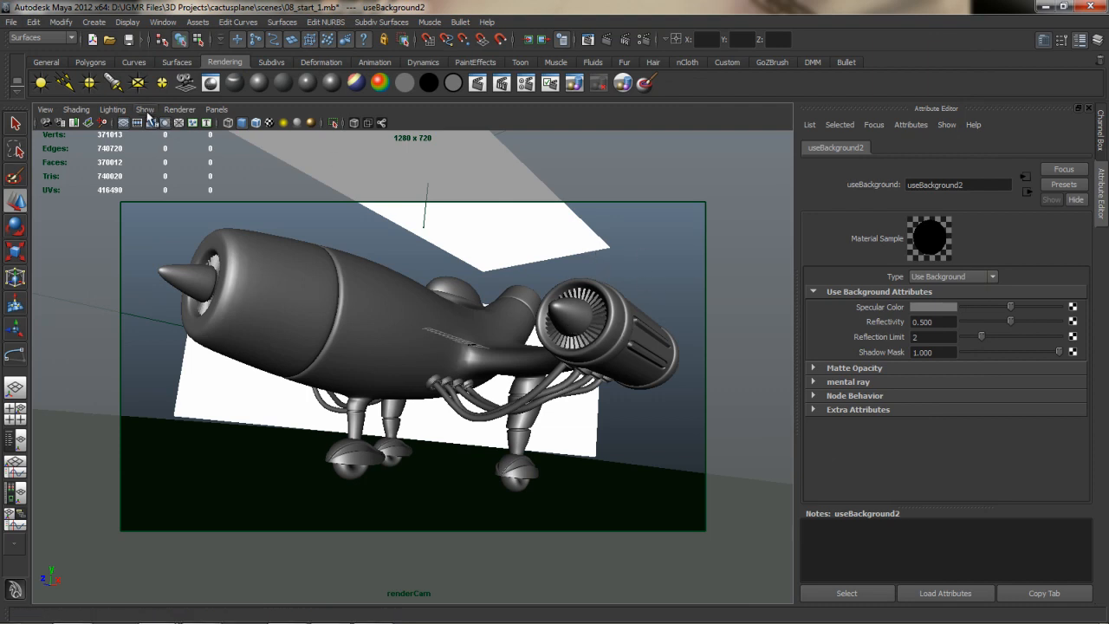
Select renderCam inside camera1_group through the Outliner and set its environment background color to a value of 0.1
drag(569, 283, 634, 289)
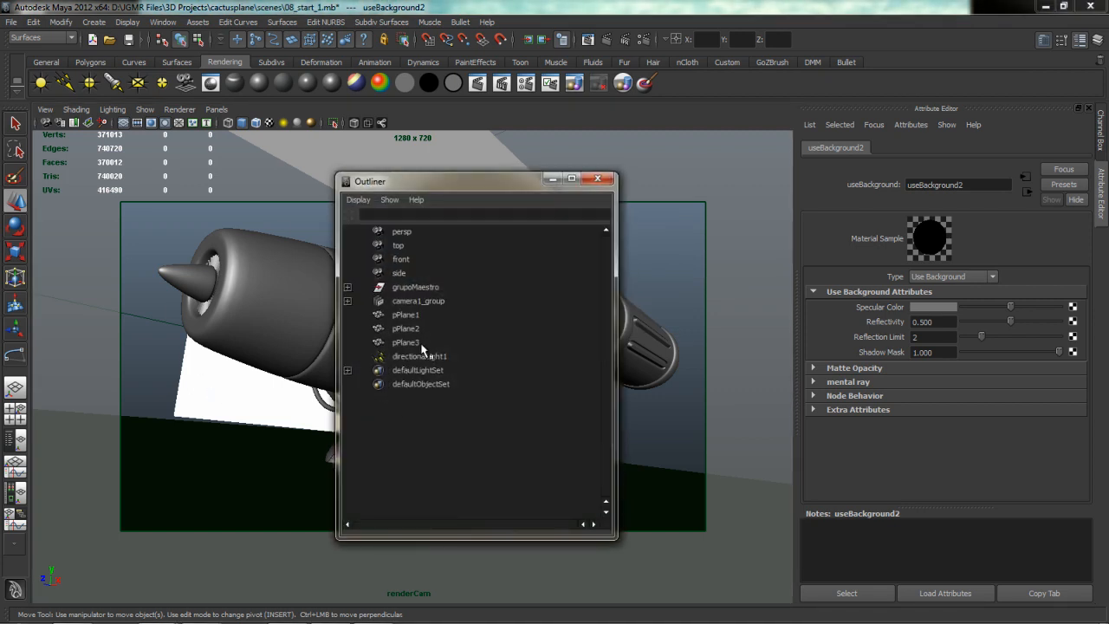
click(347, 301)
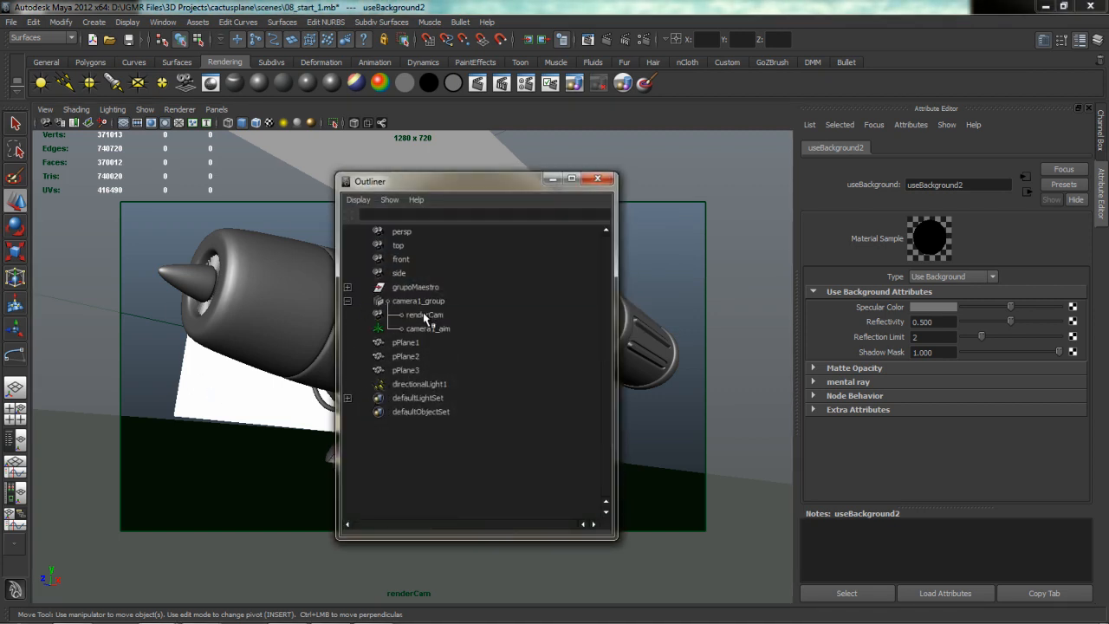
click(422, 313)
scroll(1062, 387, down, 8)
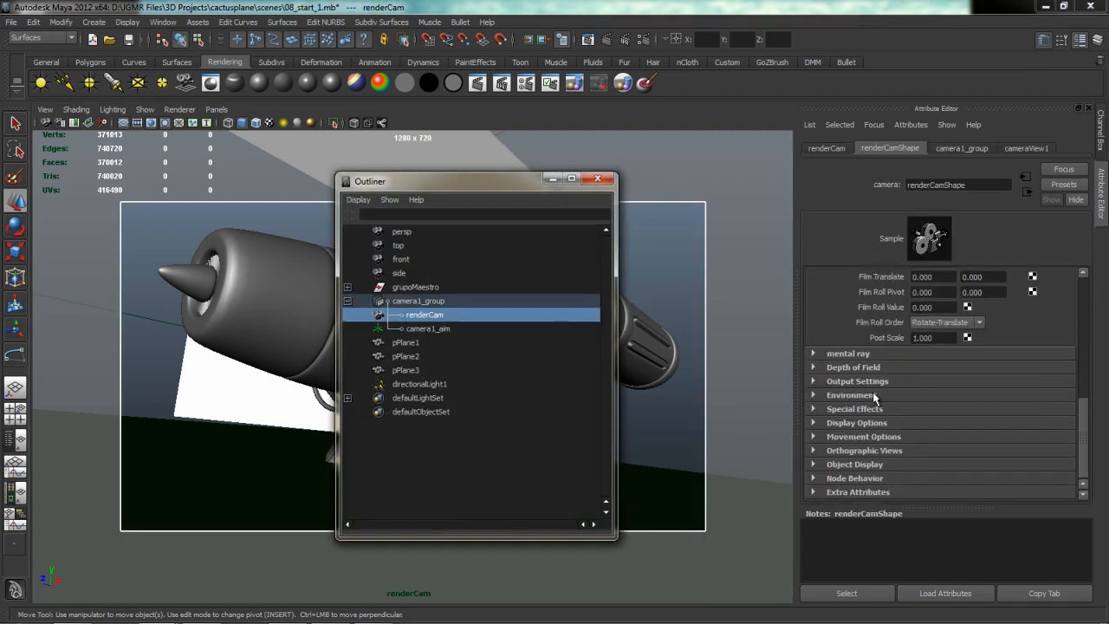
click(813, 395)
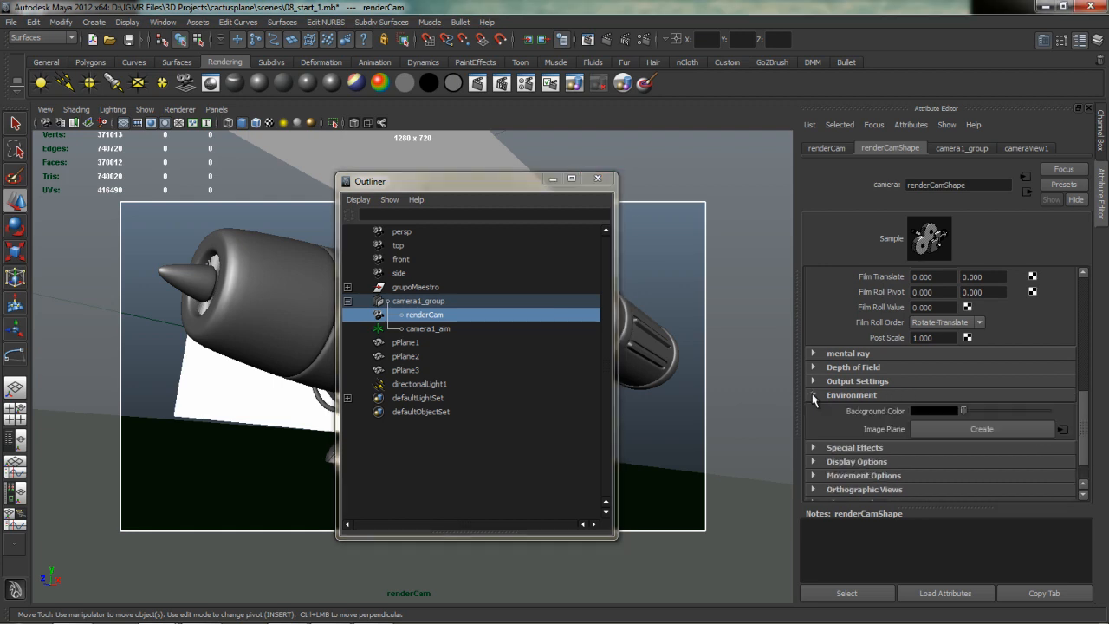
click(932, 412)
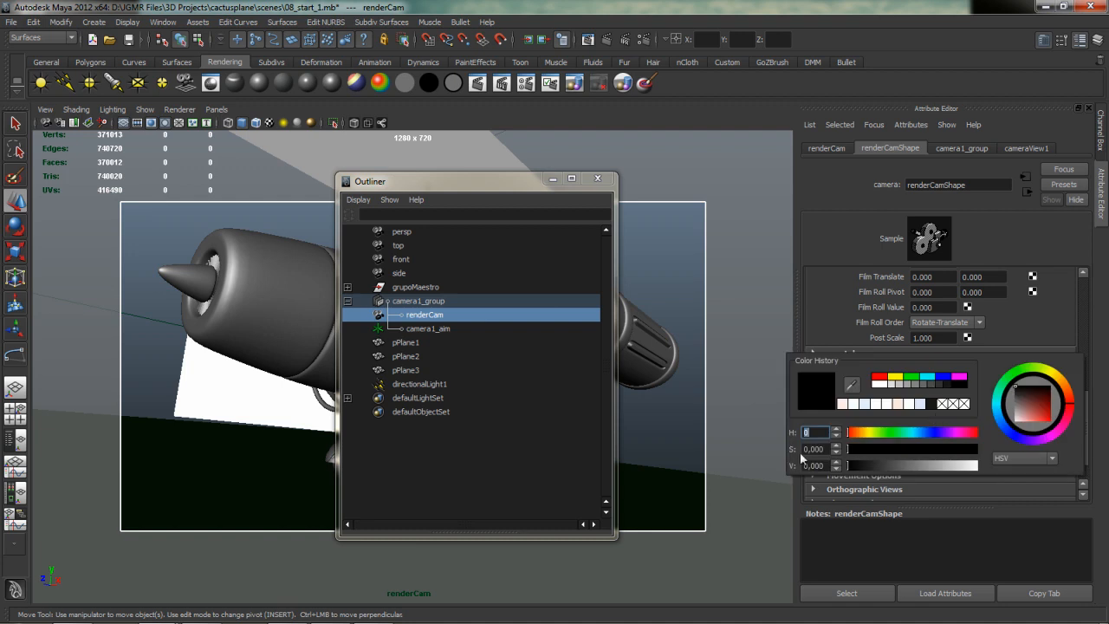
drag(828, 466, 807, 467)
text(0.1)
key(Return)
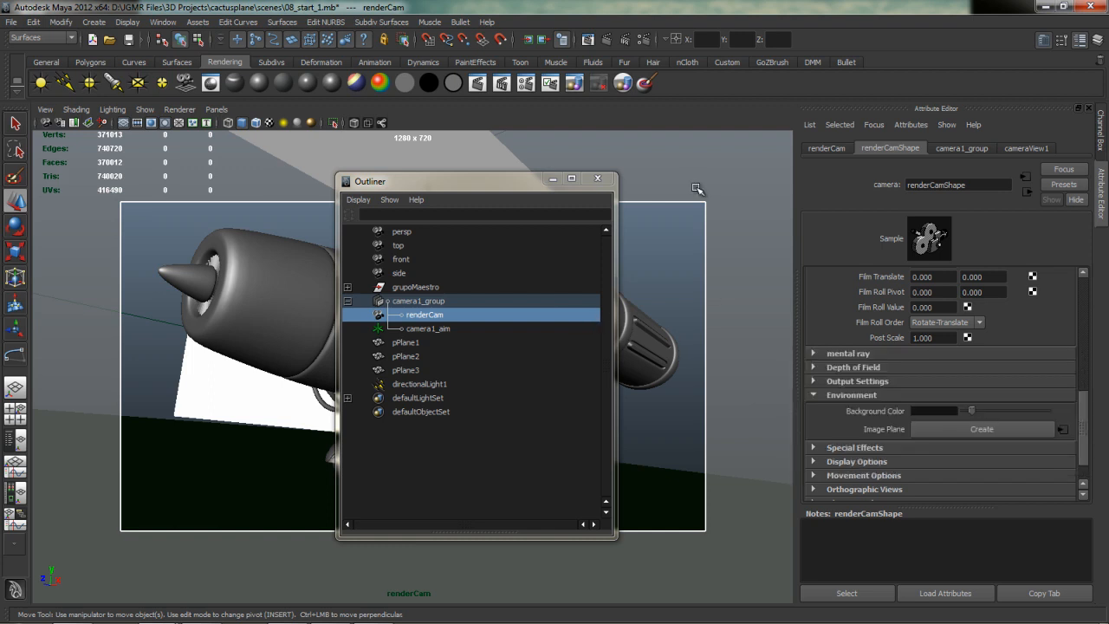
Select the Suelo floor plane and set the reflectivity of its useBackground2 material to 0
click(672, 476)
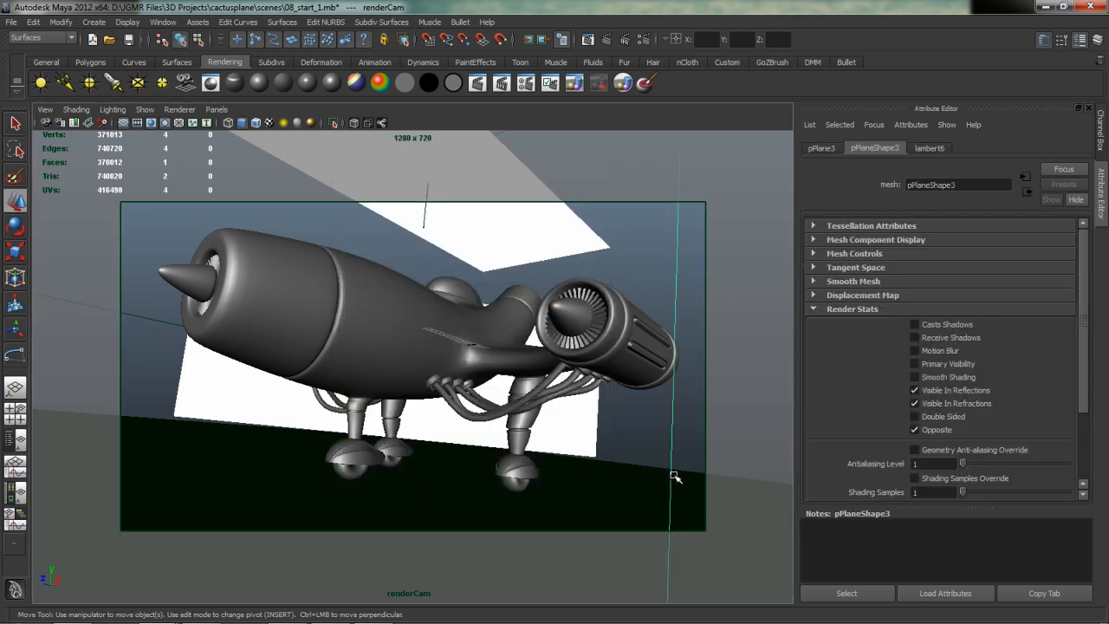
click(696, 487)
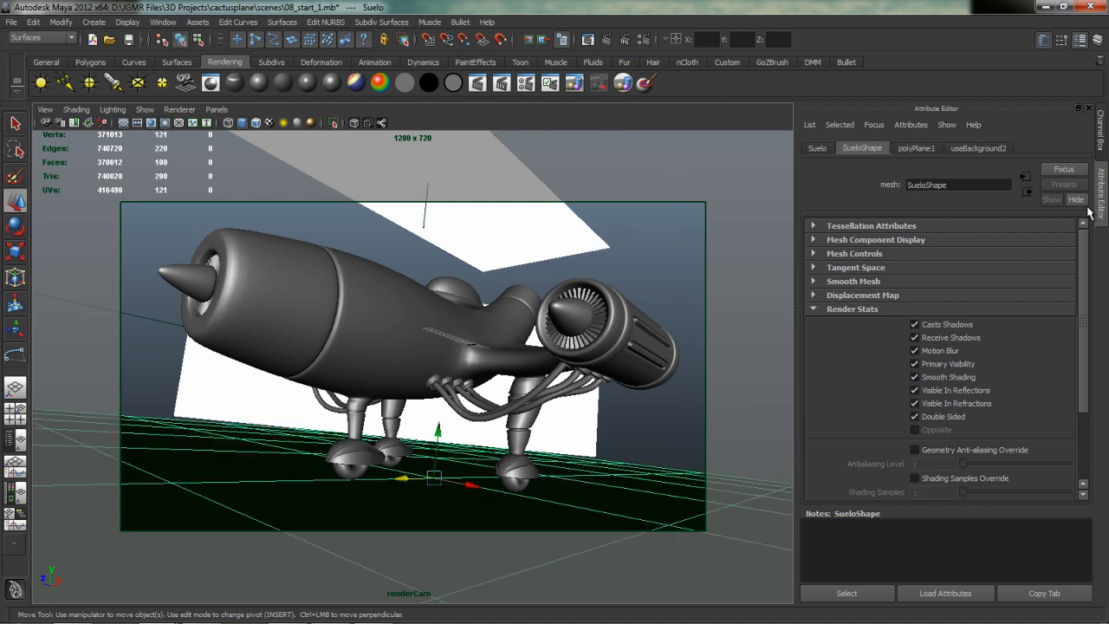
click(982, 150)
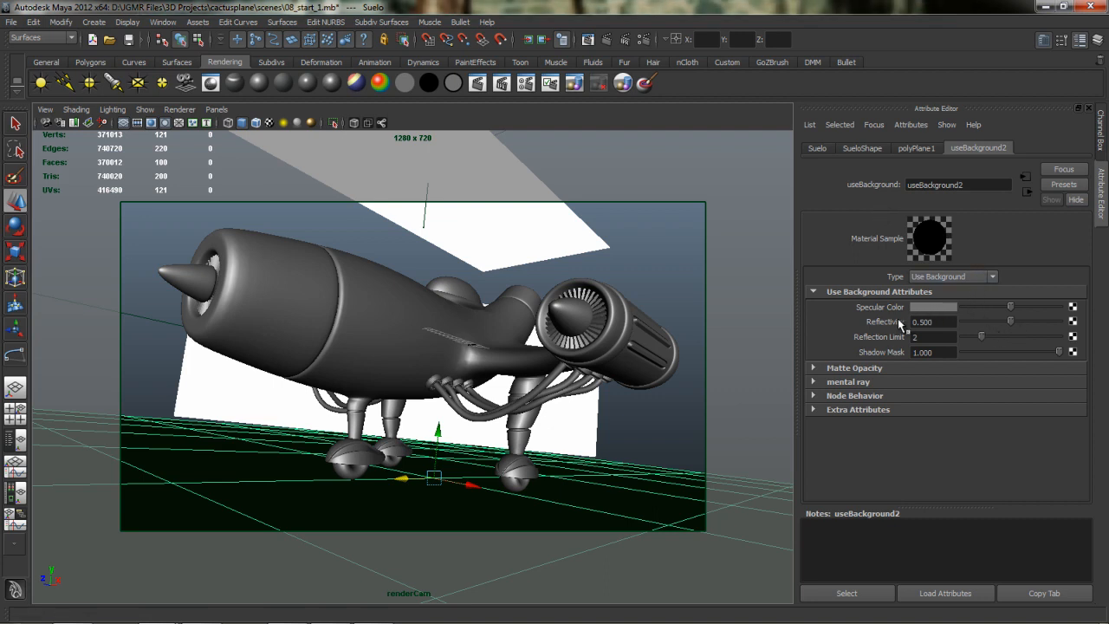
click(946, 321)
drag(946, 321, 907, 321)
text(0)
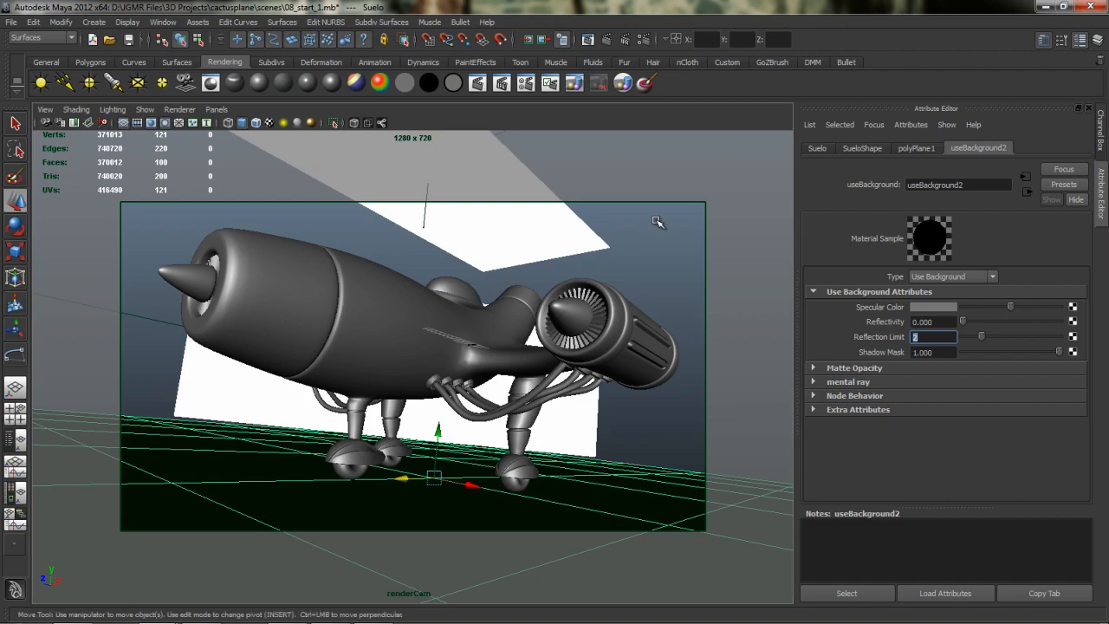
Clear the selection, render the frame and inspect its alpha channel before closing the Render View
click(691, 259)
click(606, 39)
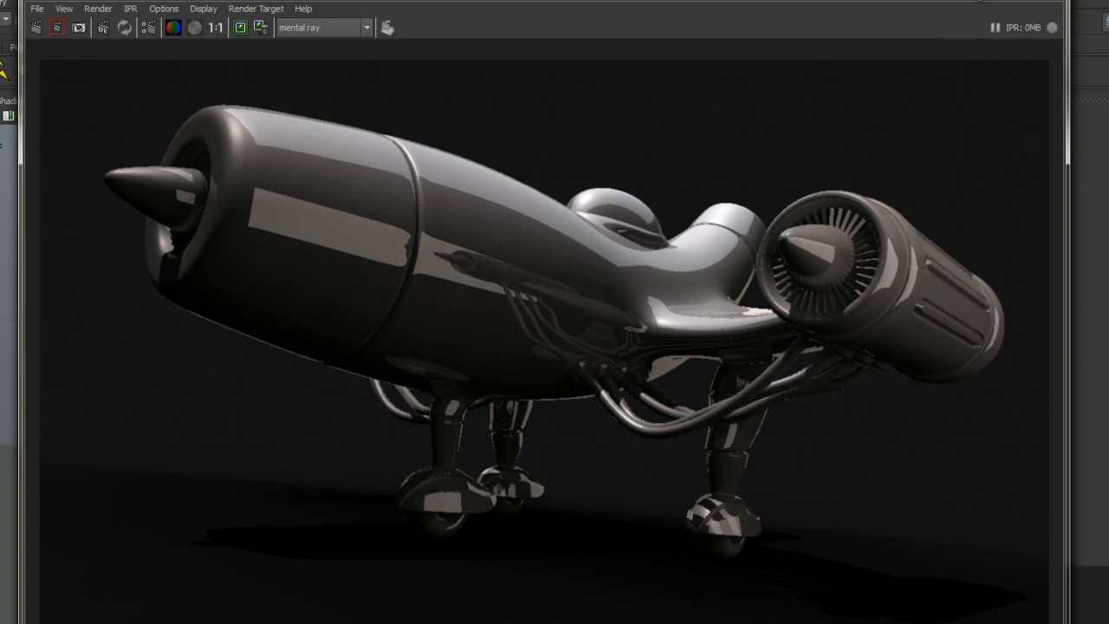
drag(956, 0, 954, 0)
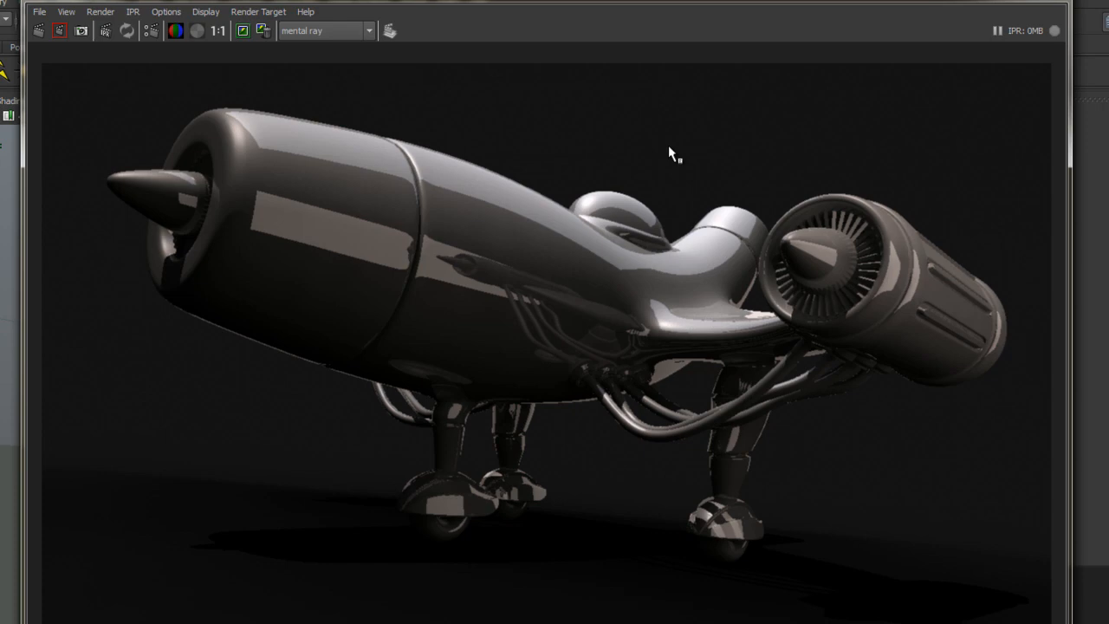
click(197, 31)
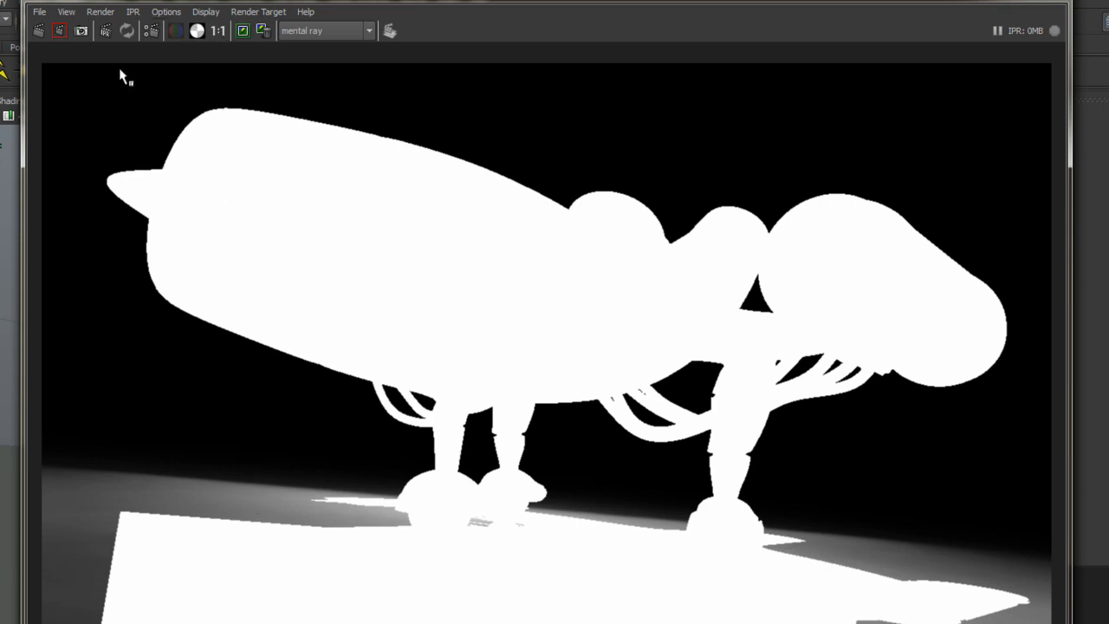
click(176, 30)
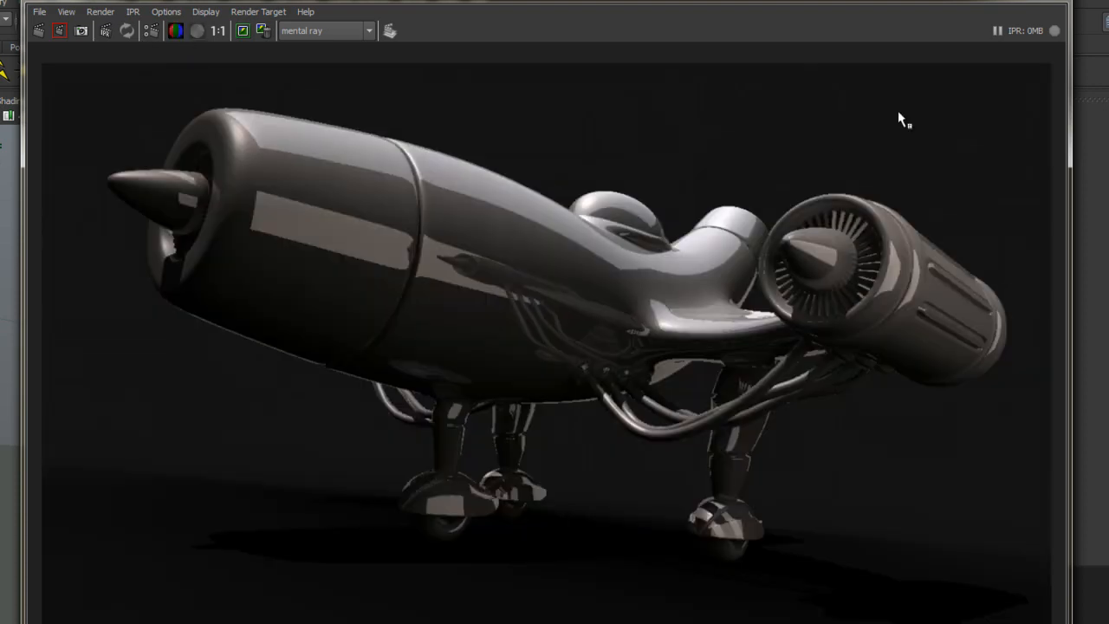
click(1052, 2)
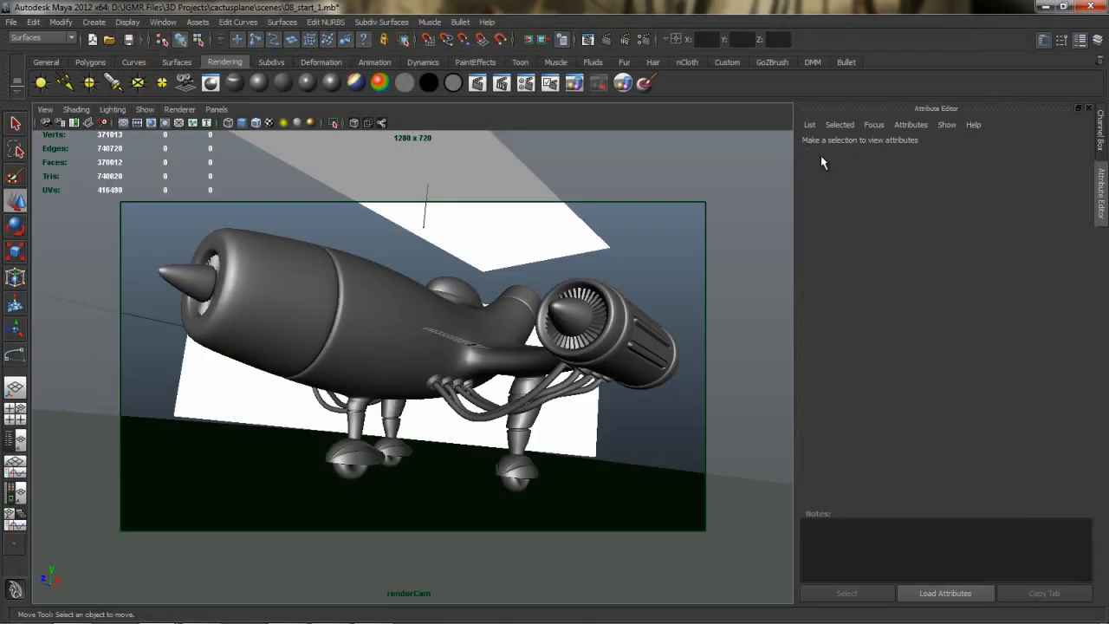
Set the floor material's Reflection Limit to 0 and re-render the frame to check its alpha channel
click(604, 502)
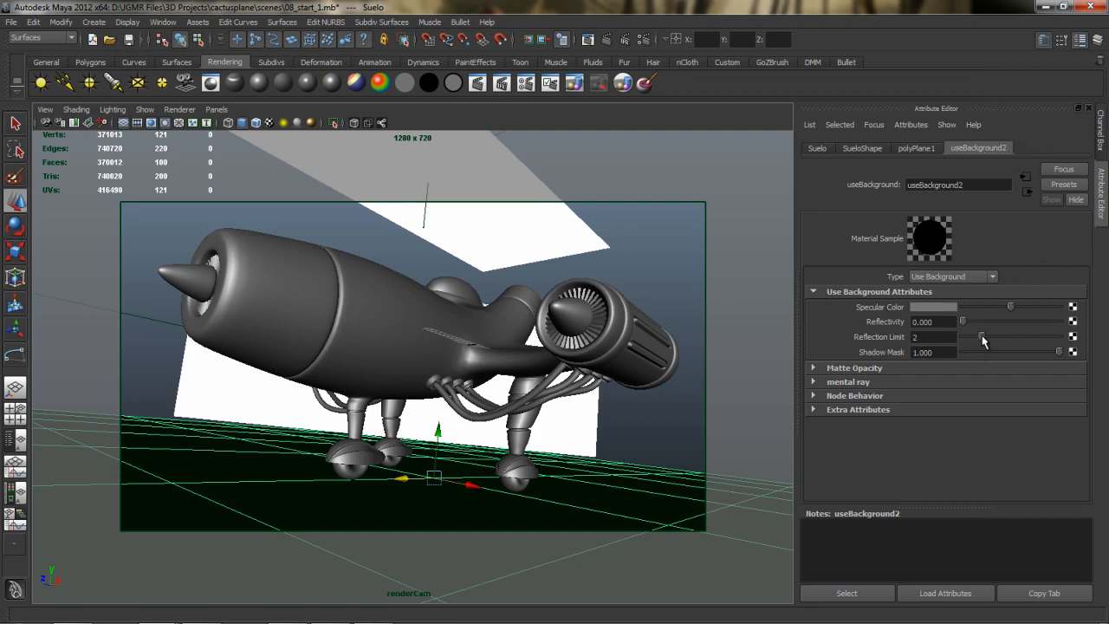
drag(974, 339, 884, 345)
click(606, 39)
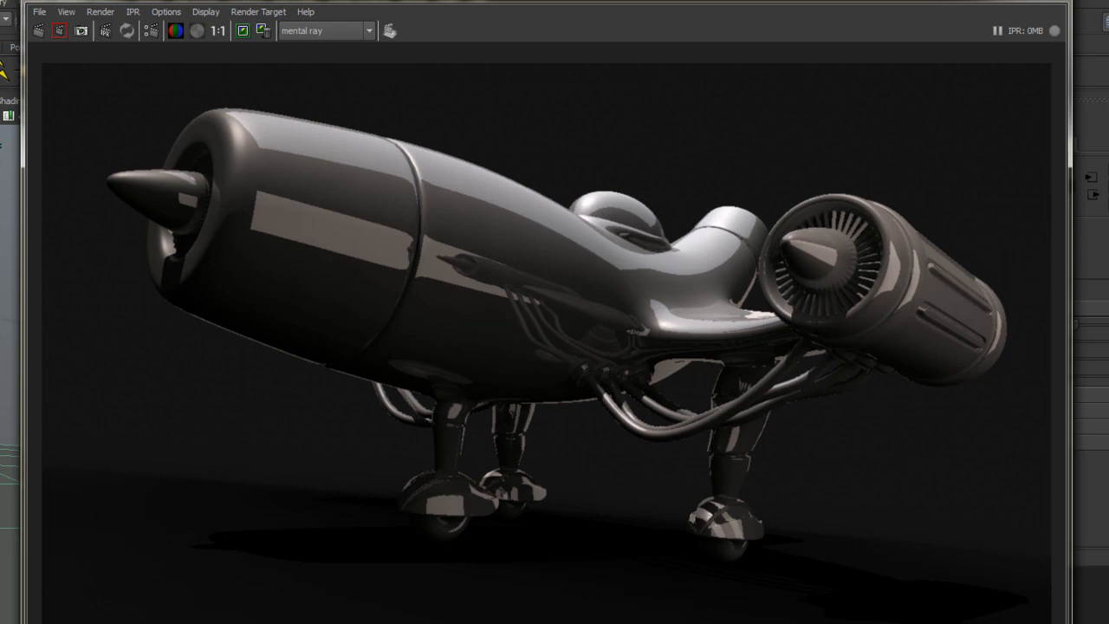
click(197, 31)
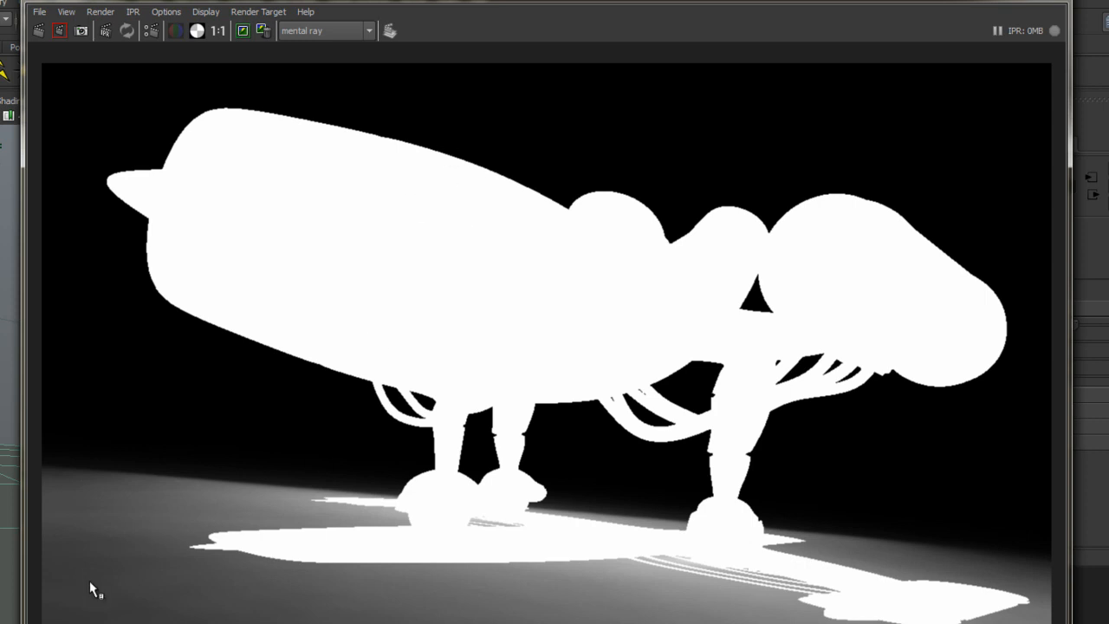
click(177, 31)
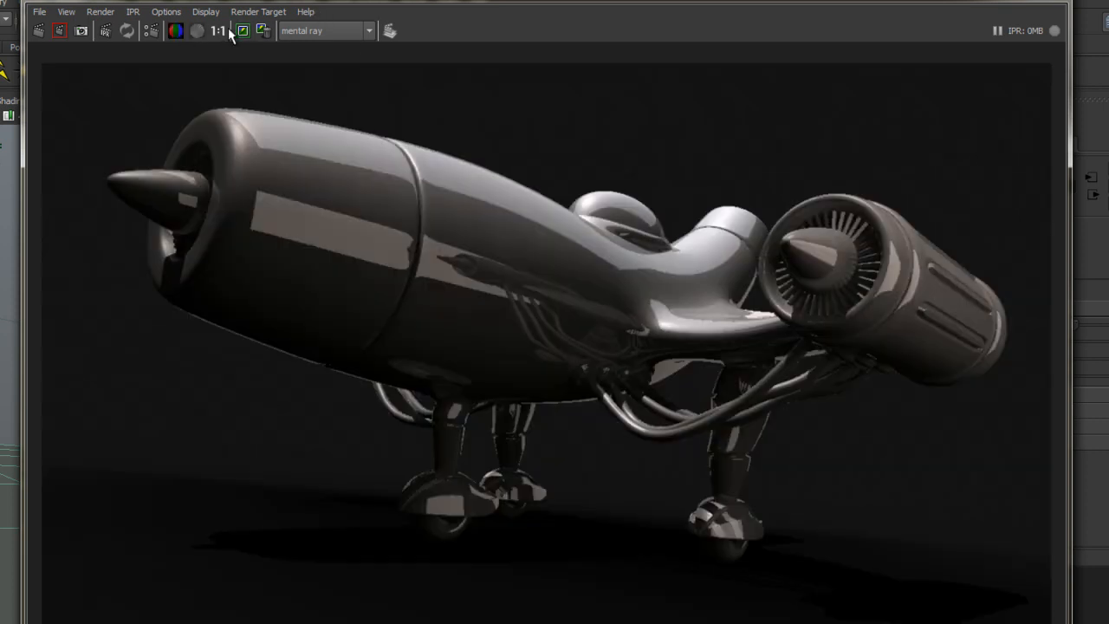
click(1038, 2)
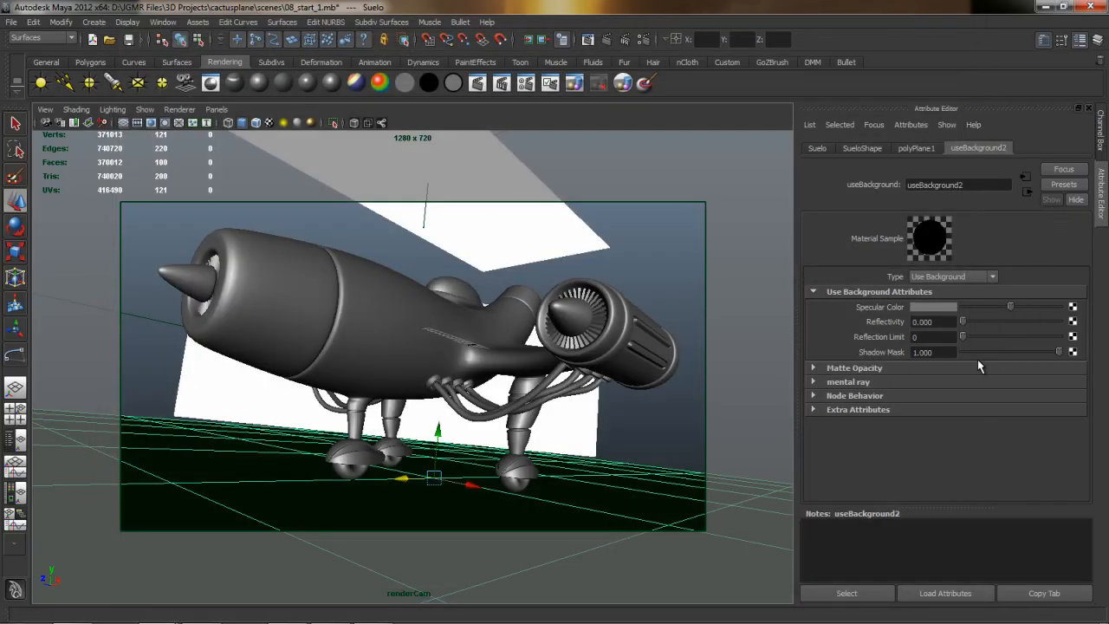
Set the floor material's Matte Opacity to 0 in Opacity Gain mode and re-render to check the alpha channel
click(813, 367)
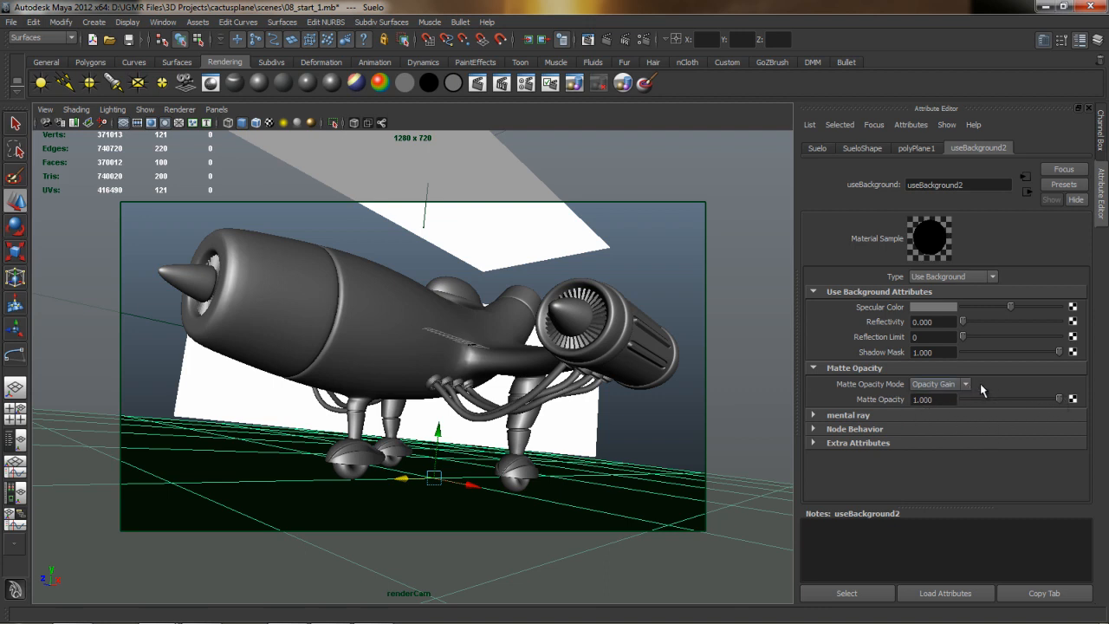
drag(1058, 399, 898, 400)
click(643, 83)
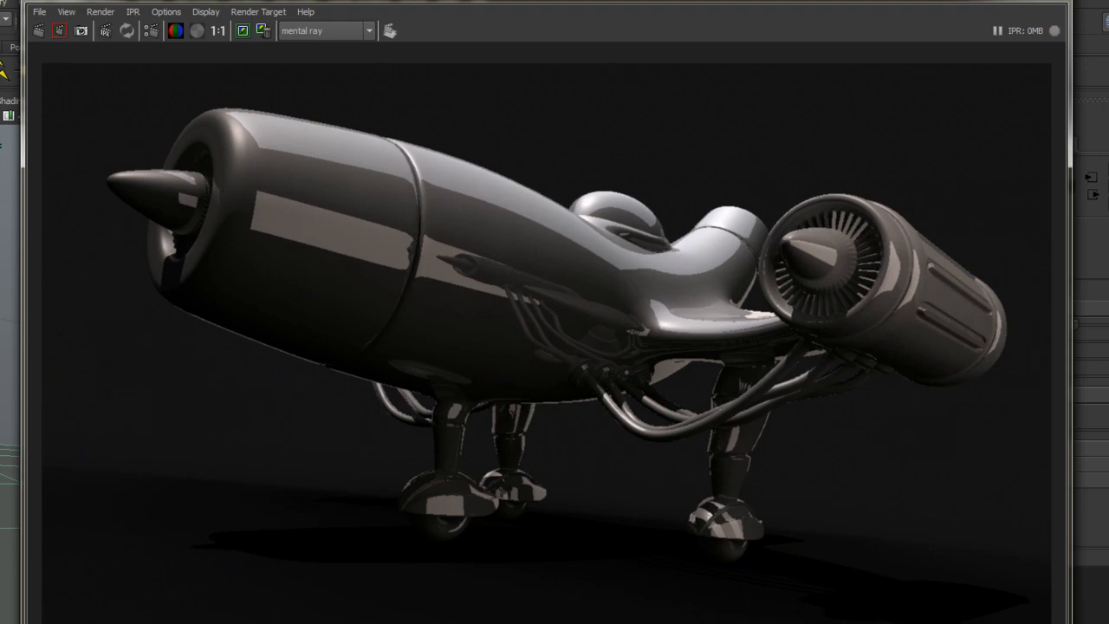
click(197, 31)
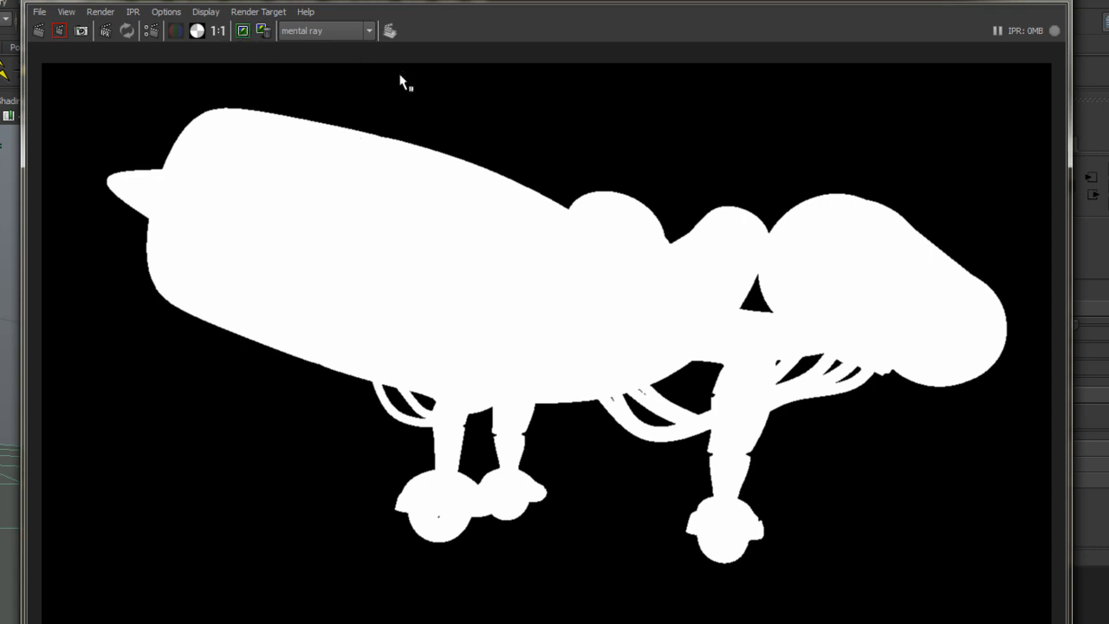
click(175, 28)
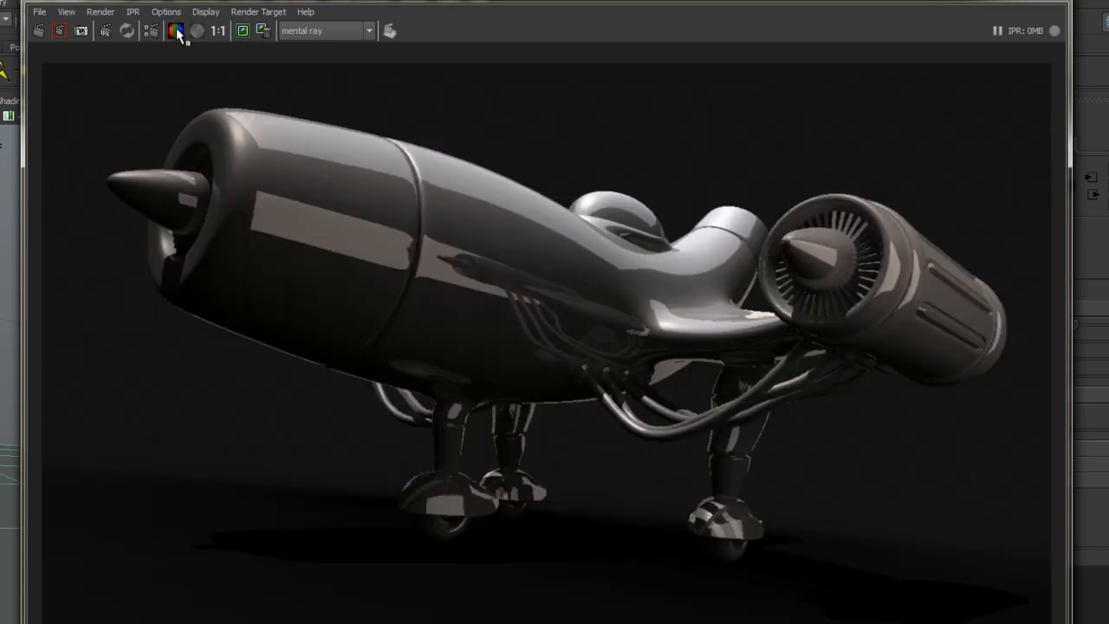
click(1055, 3)
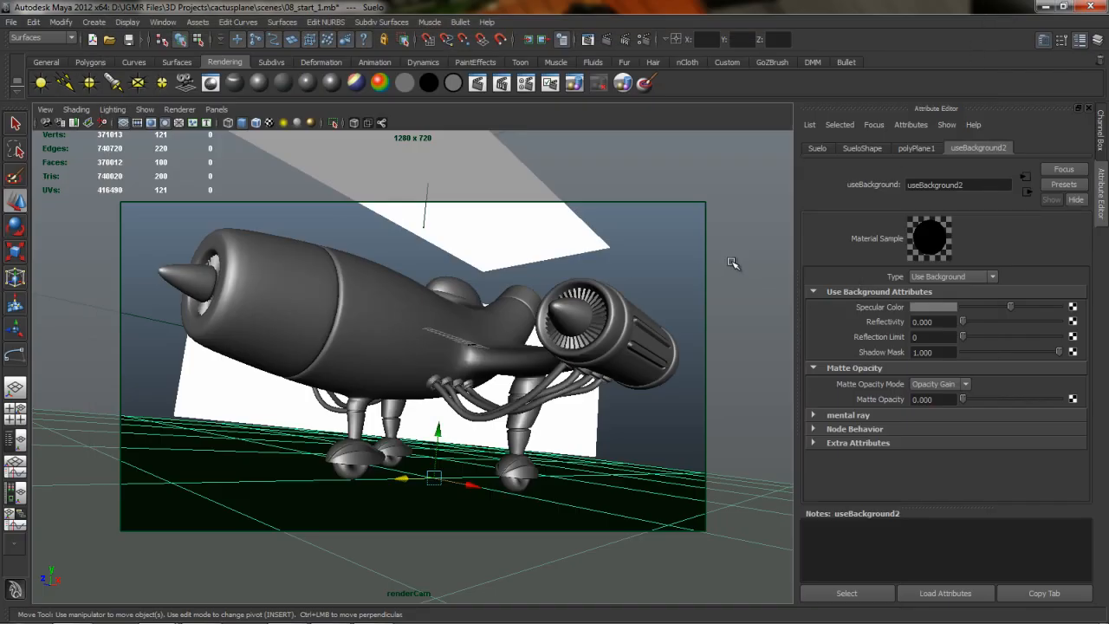
Clear the selection and review the latest render of the aircraft in the Render View
click(671, 257)
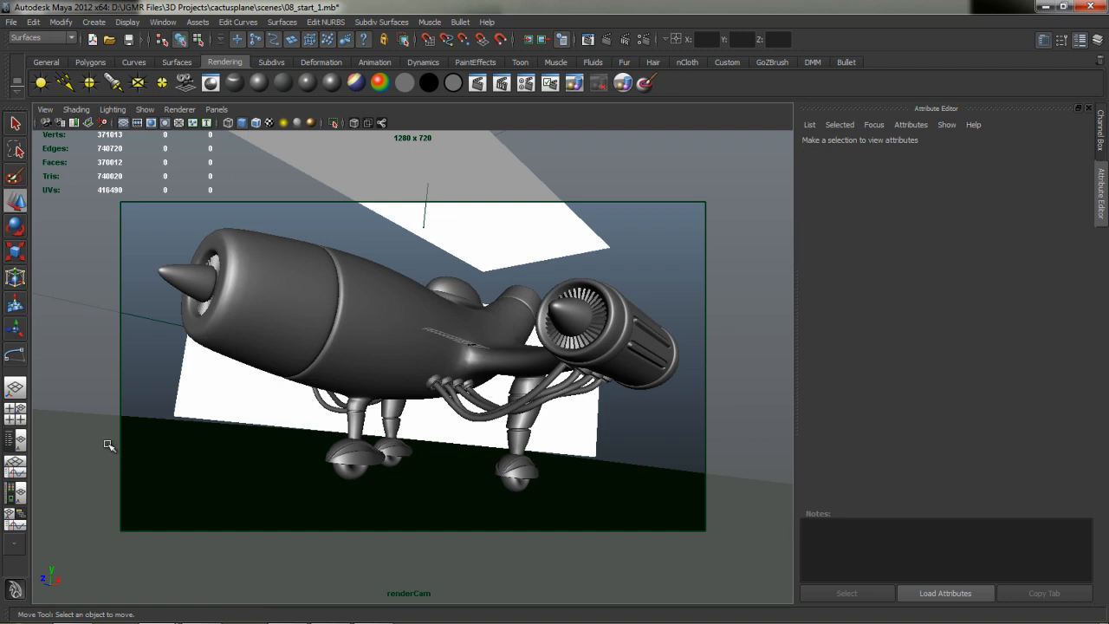
click(588, 41)
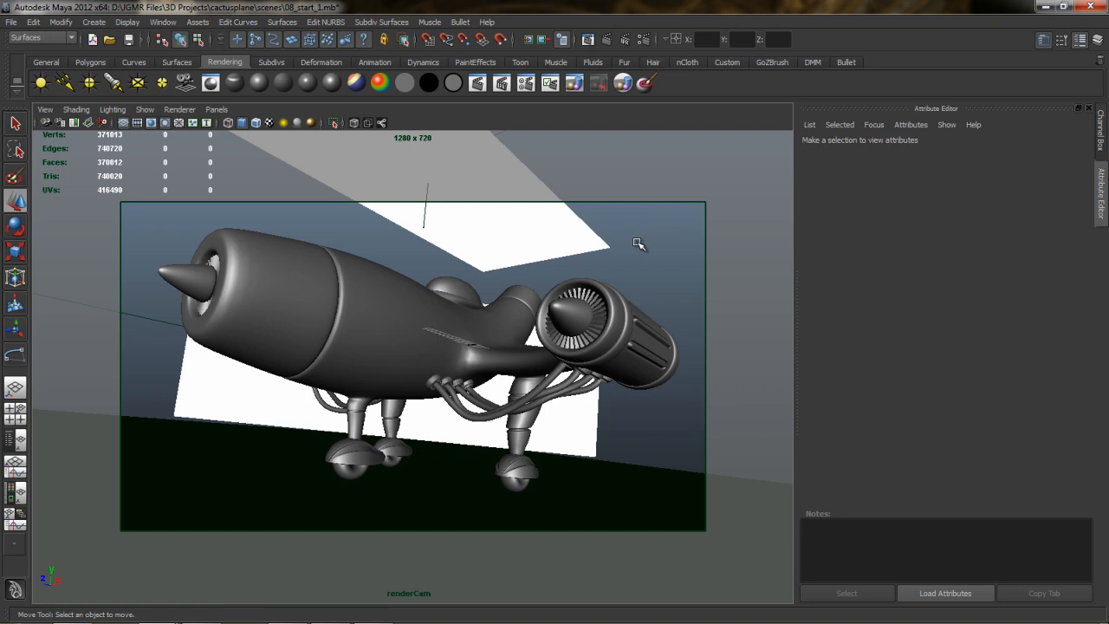
click(589, 41)
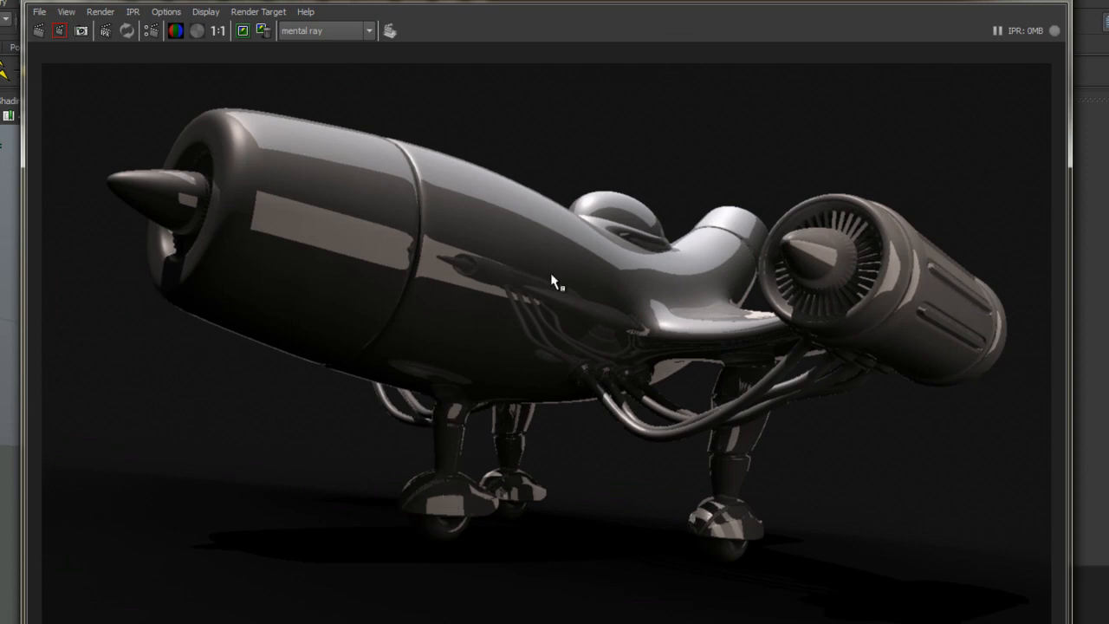
click(1052, 2)
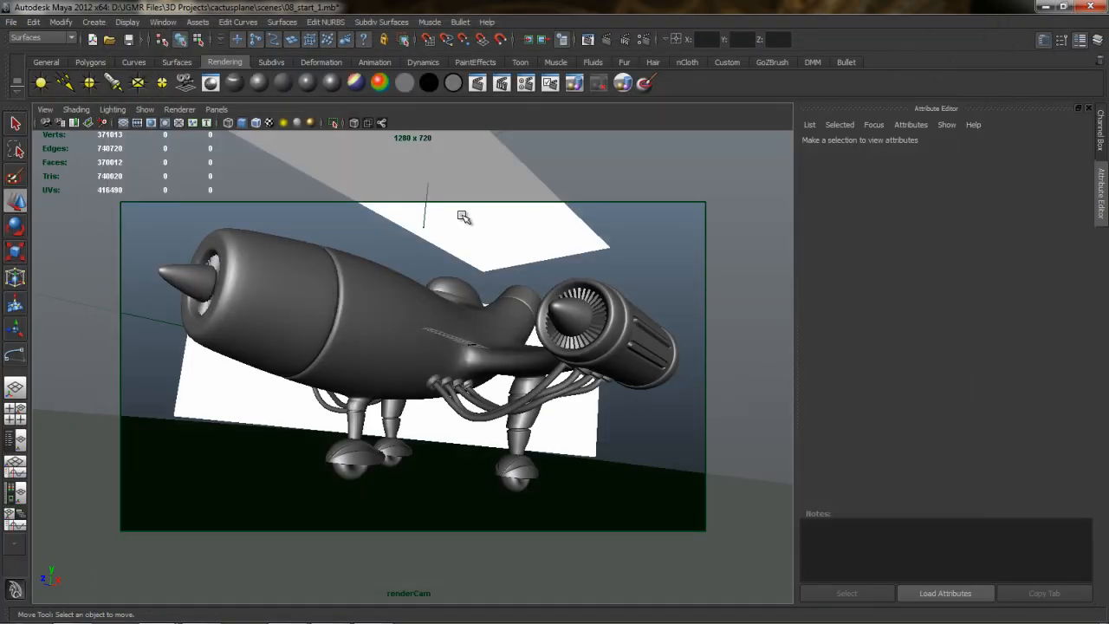